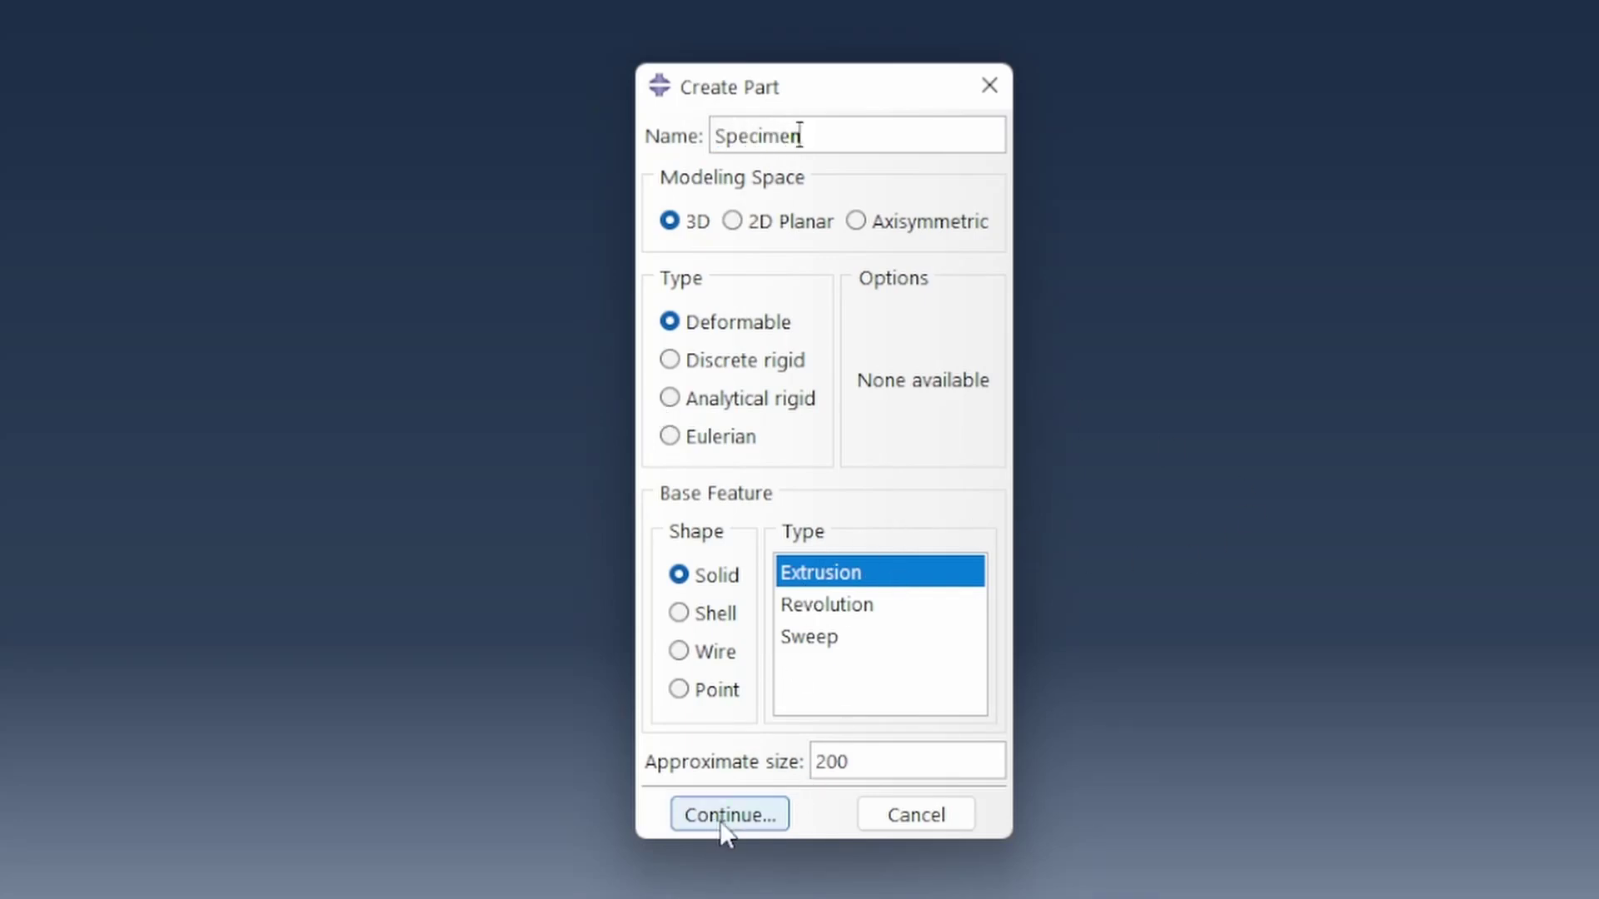
Sketch a square from corner 0,0 to opposite corner 30,30 as the outline of the Specimen part
{"action": "left_click", "coordinate": [288, 128]}
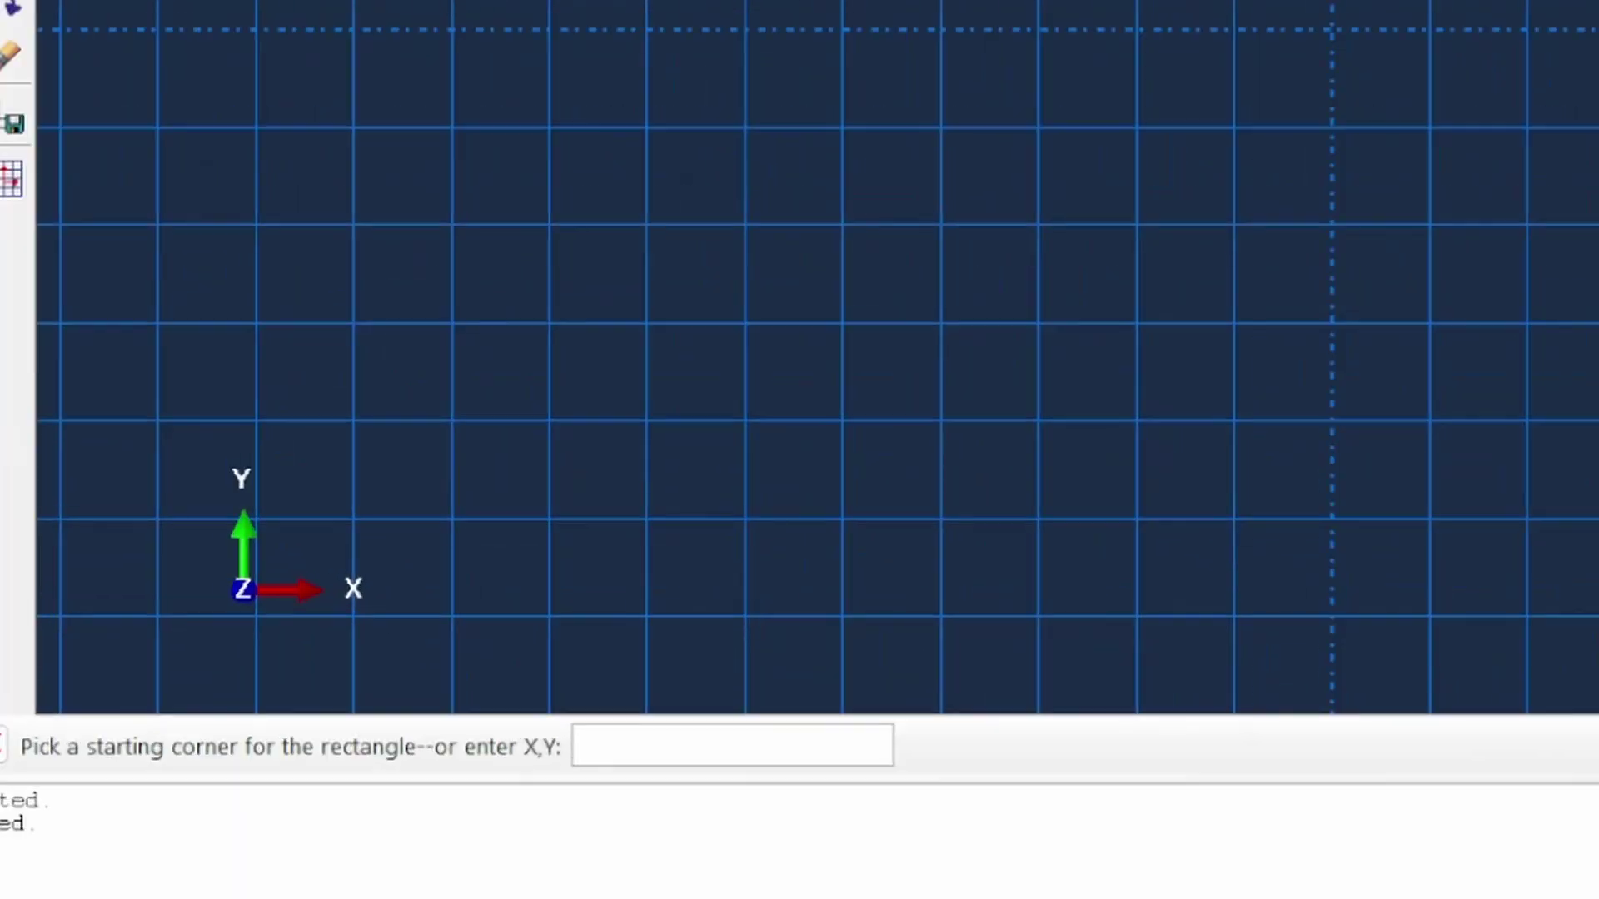
{"action": "type", "text": "0,0"}
{"action": "key", "text": "Return"}
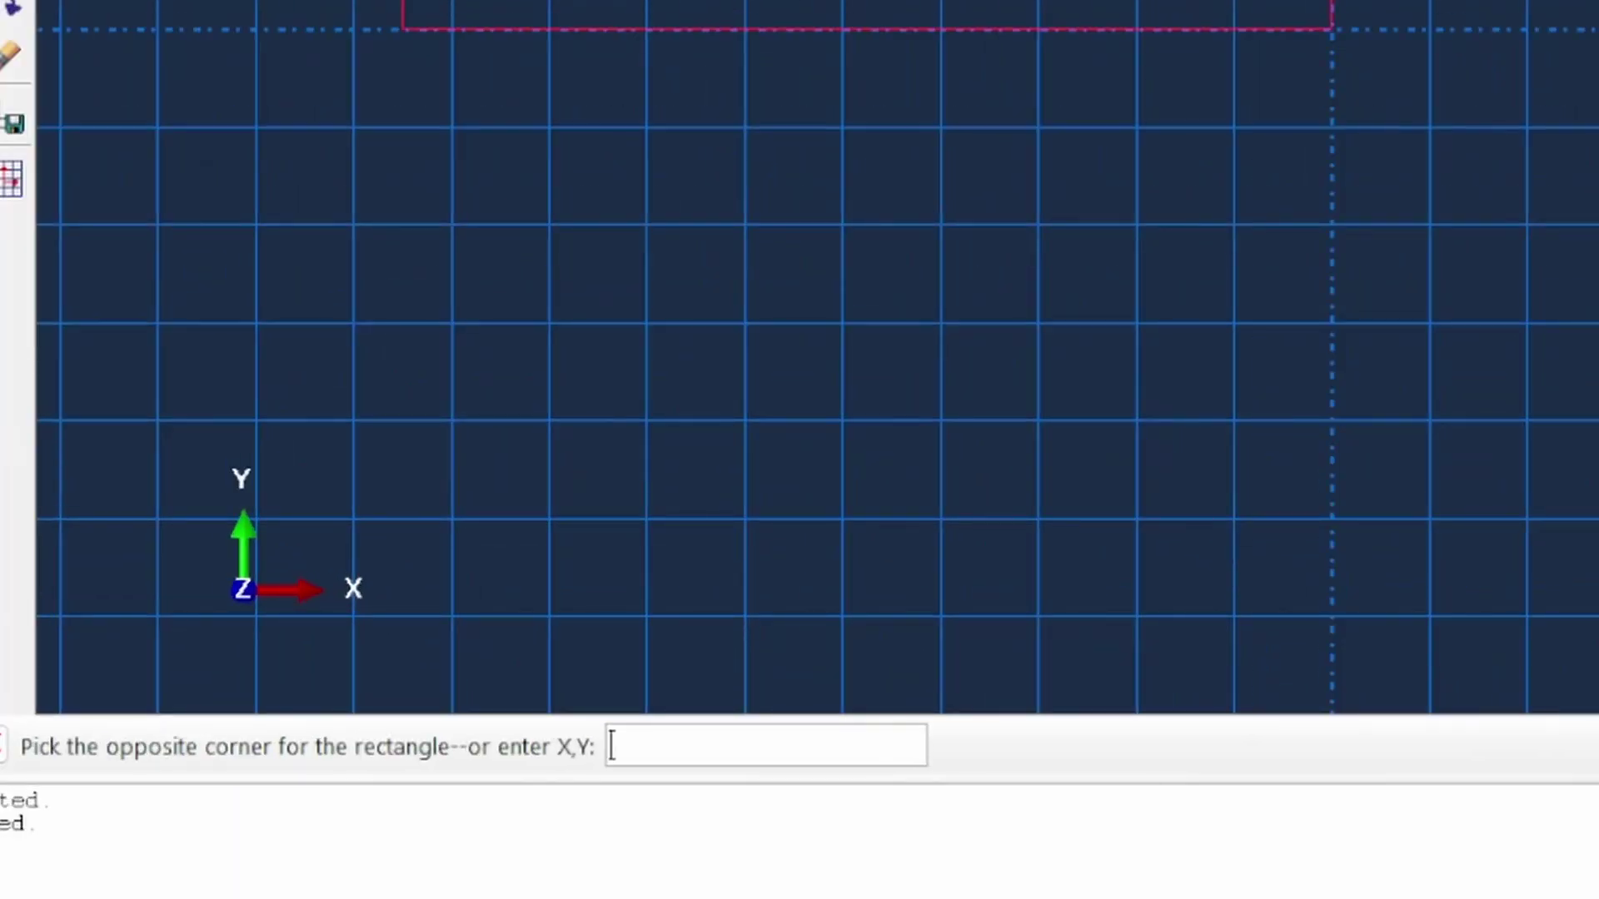
{"action": "type", "text": "30,30"}
{"action": "key", "text": "Return"}
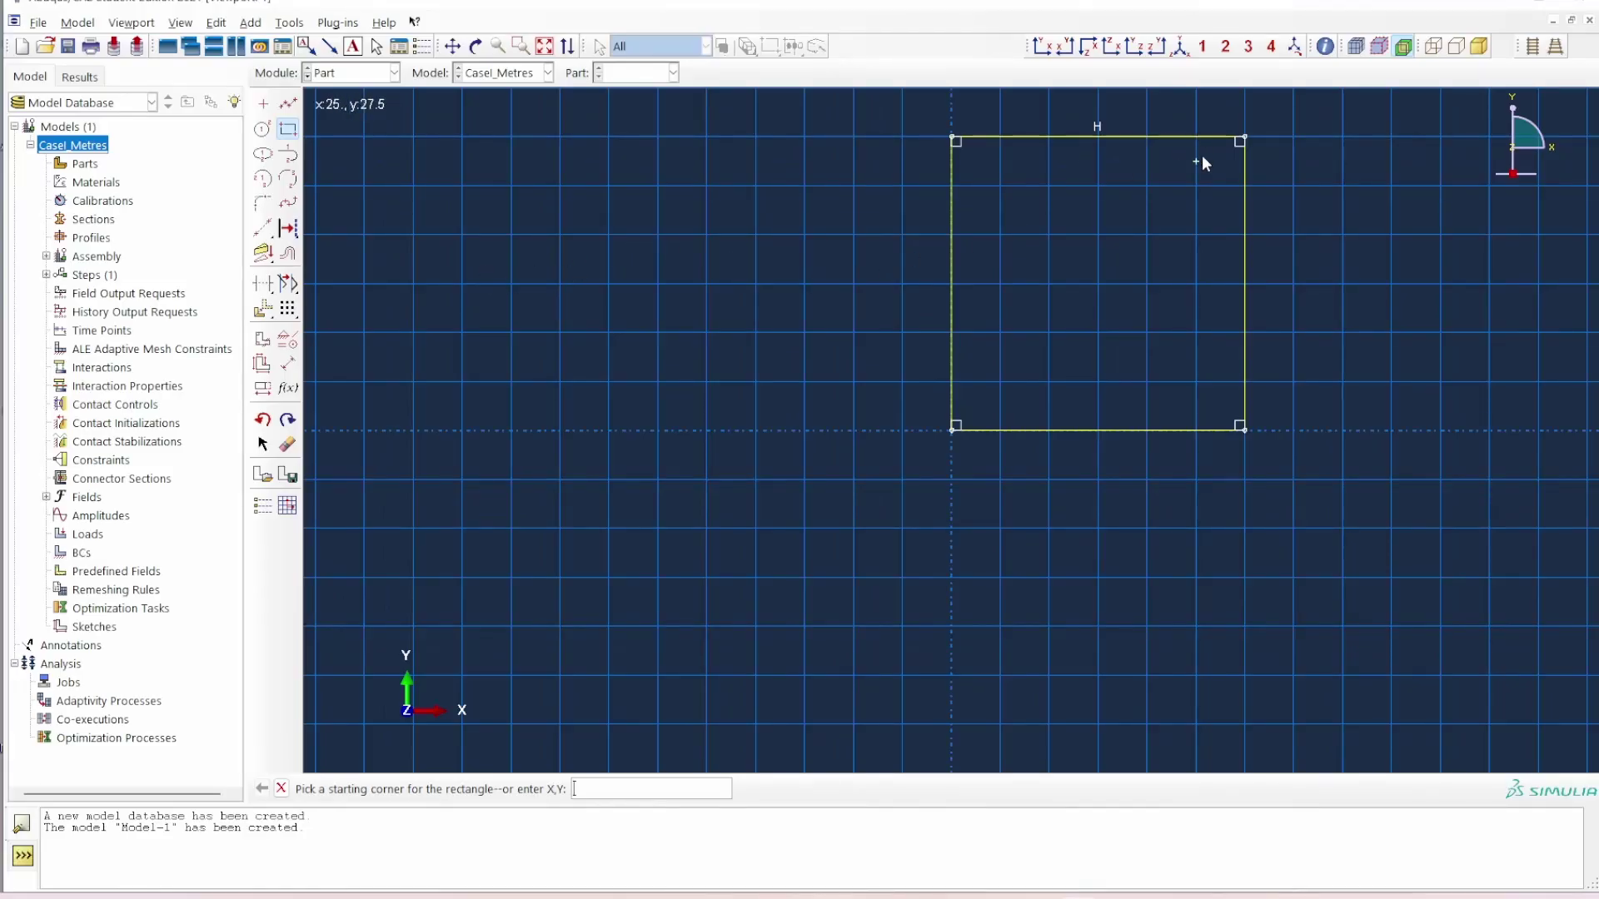
Draw a circle with a radius of about 5 centred in the square
{"action": "left_click", "coordinate": [544, 45]}
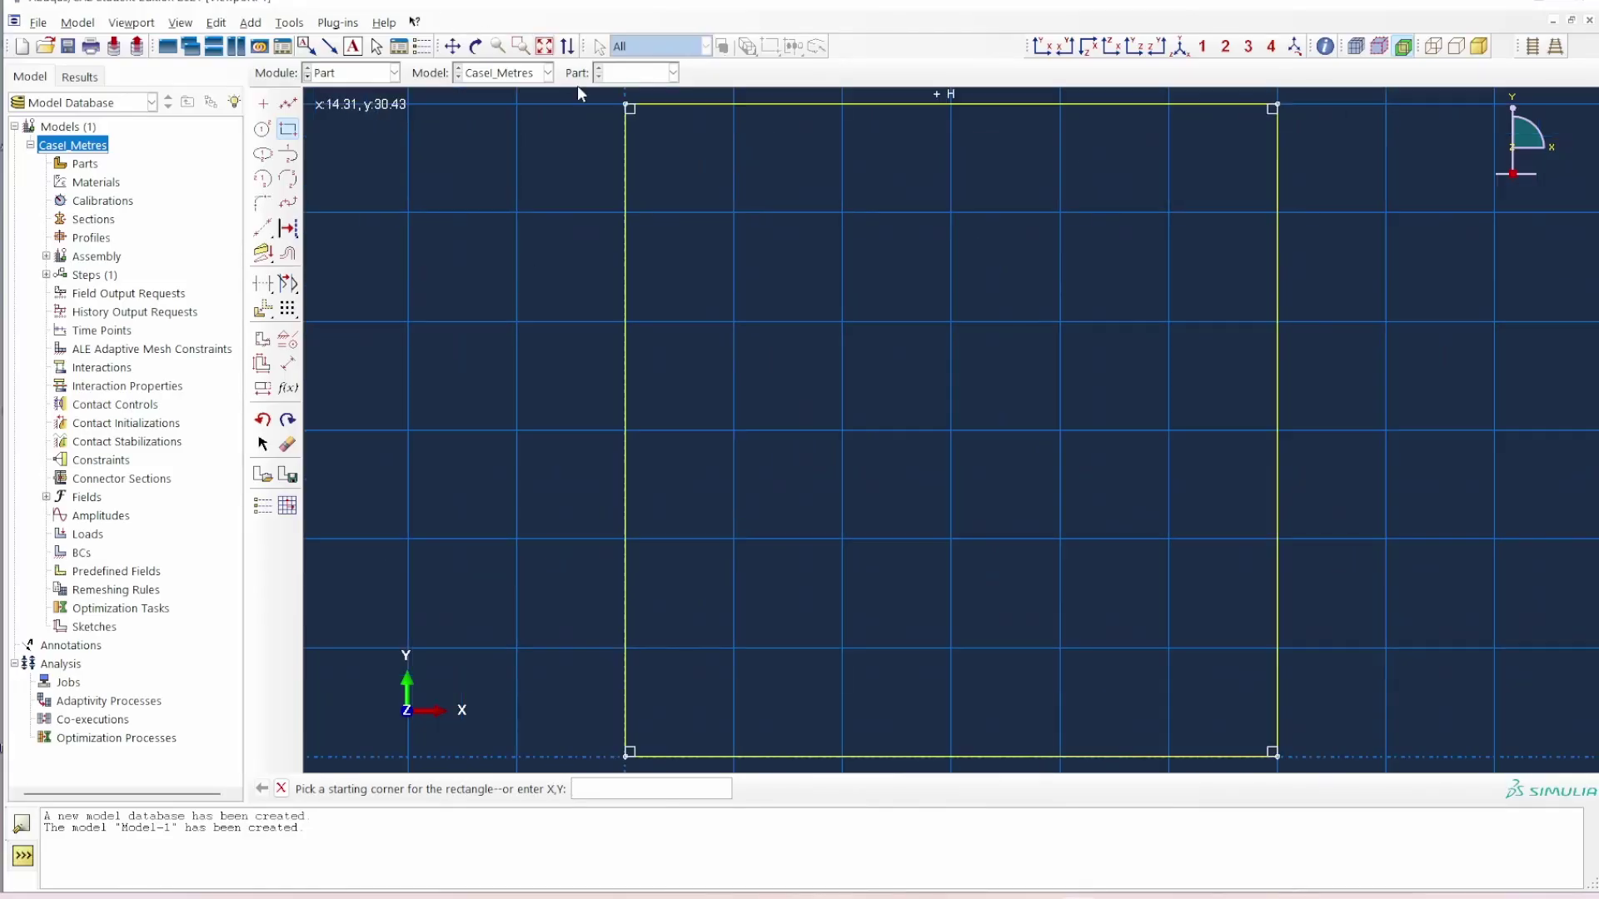
{"action": "left_click", "coordinate": [262, 129]}
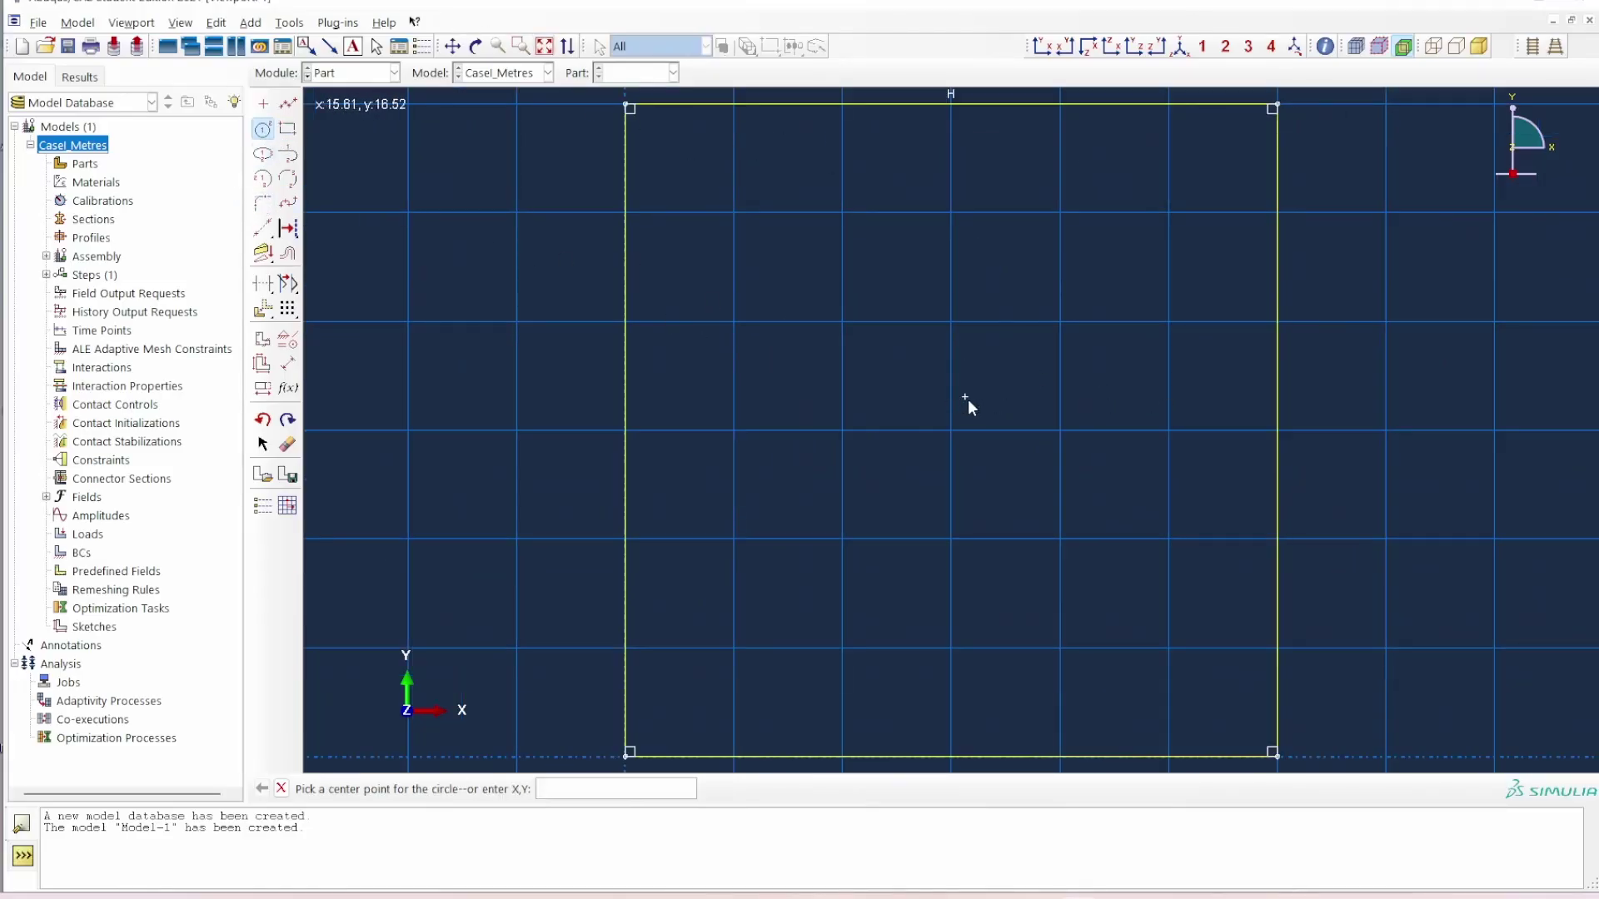
{"action": "left_click", "coordinate": [953, 431]}
{"action": "left_click", "coordinate": [1060, 430]}
Dimension the circle's radius as 5
{"action": "left_click", "coordinate": [287, 364]}
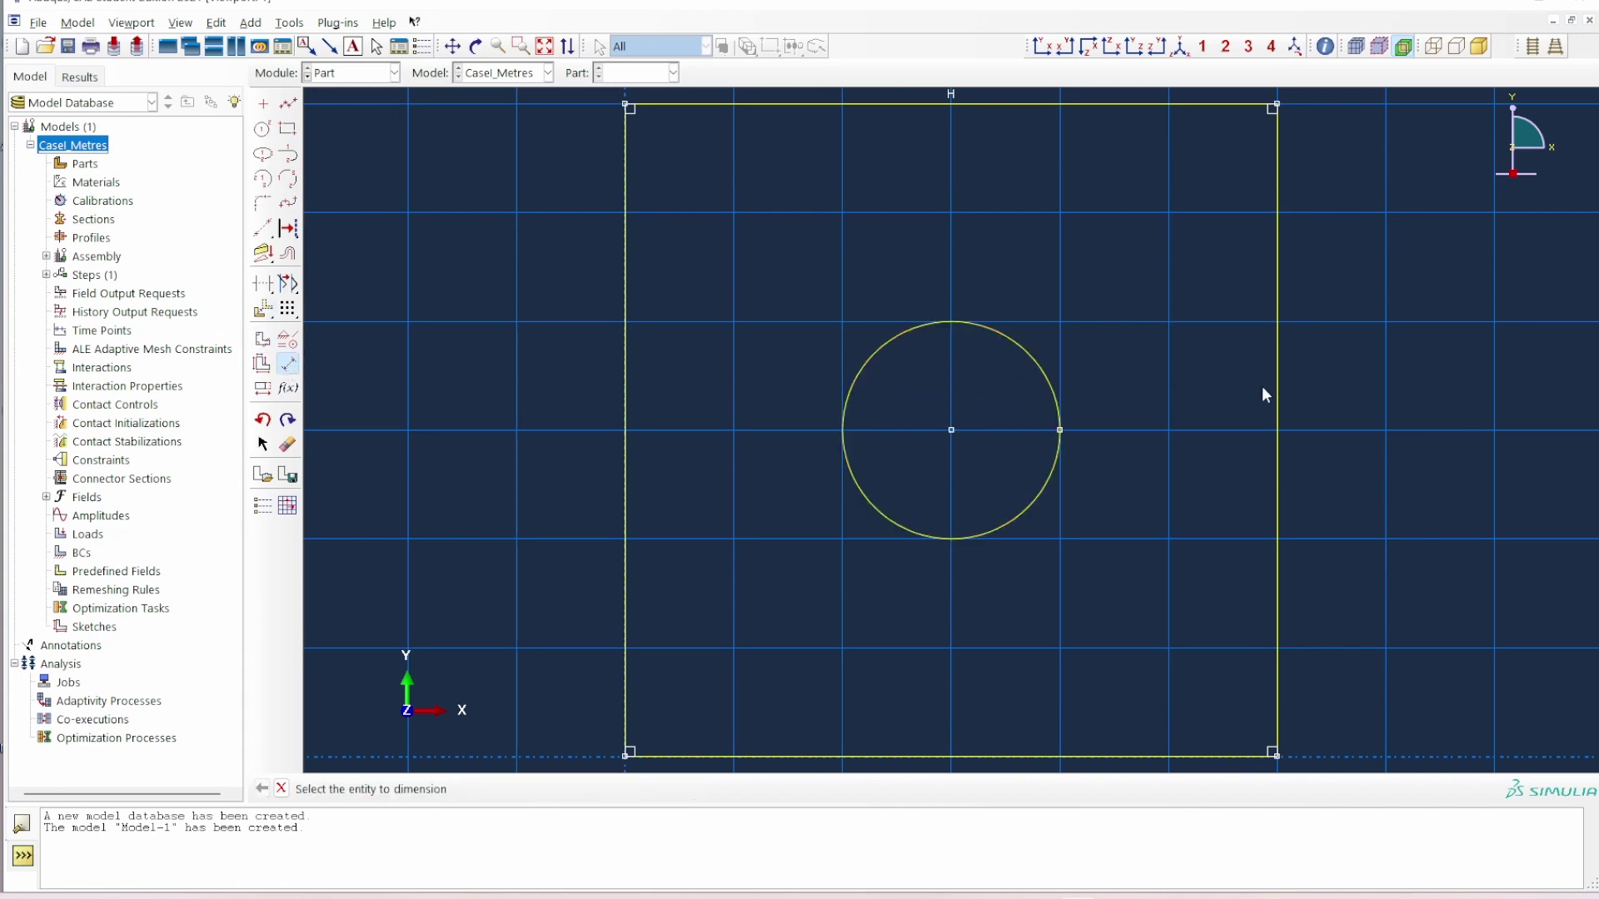
{"action": "left_click", "coordinate": [1039, 367]}
{"action": "left_click", "coordinate": [1106, 320]}
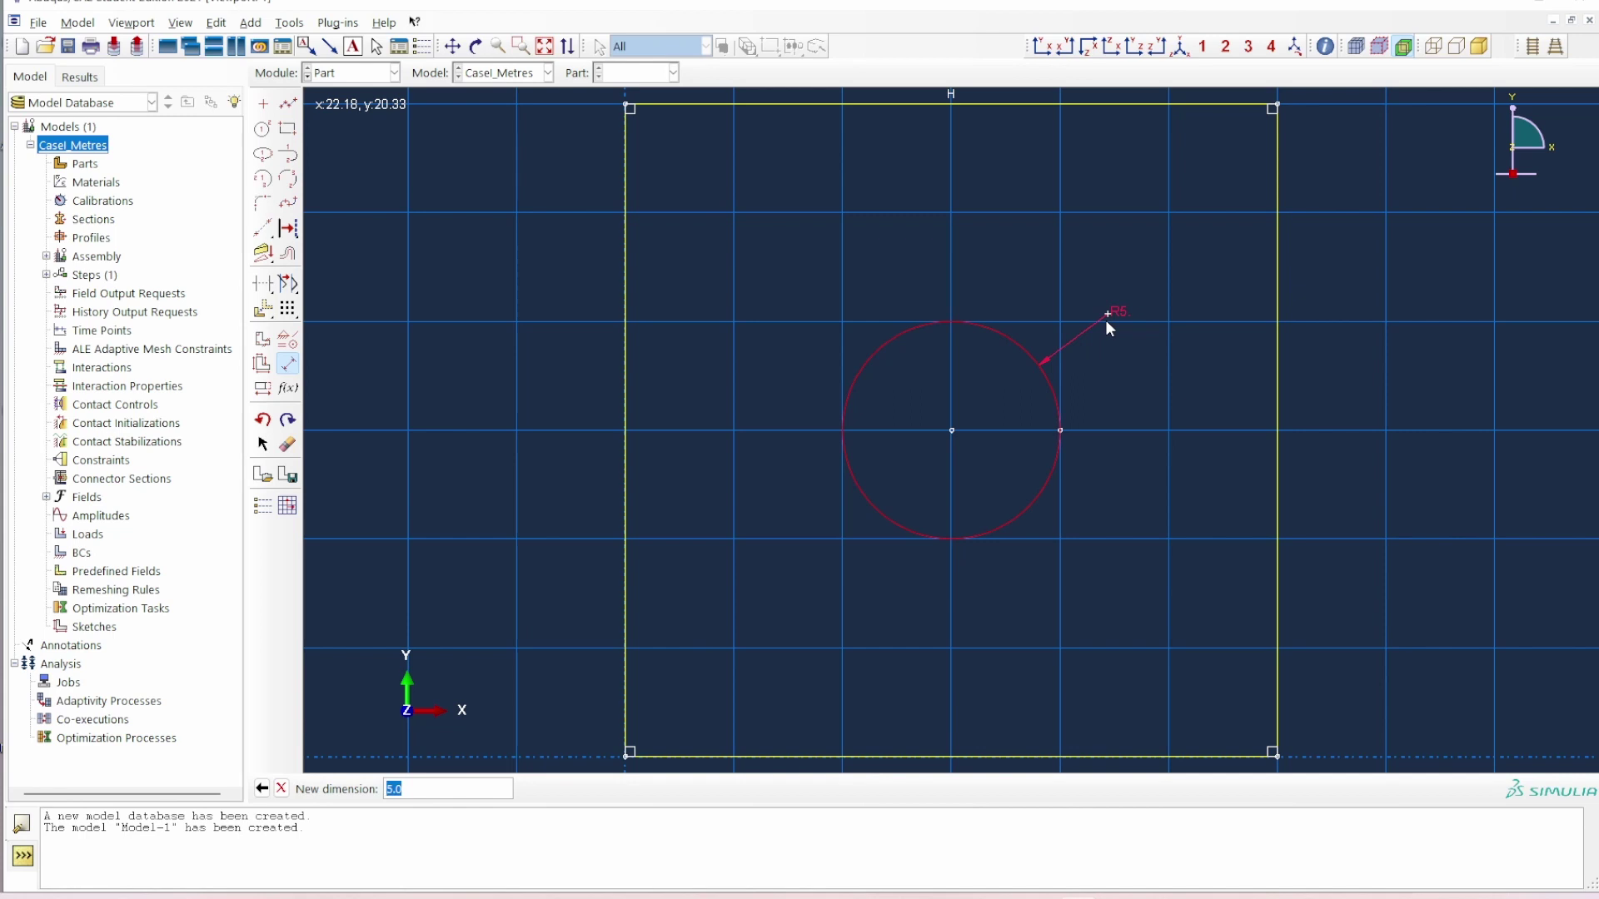
{"action": "key", "text": "Return"}
{"action": "key", "text": "Escape"}
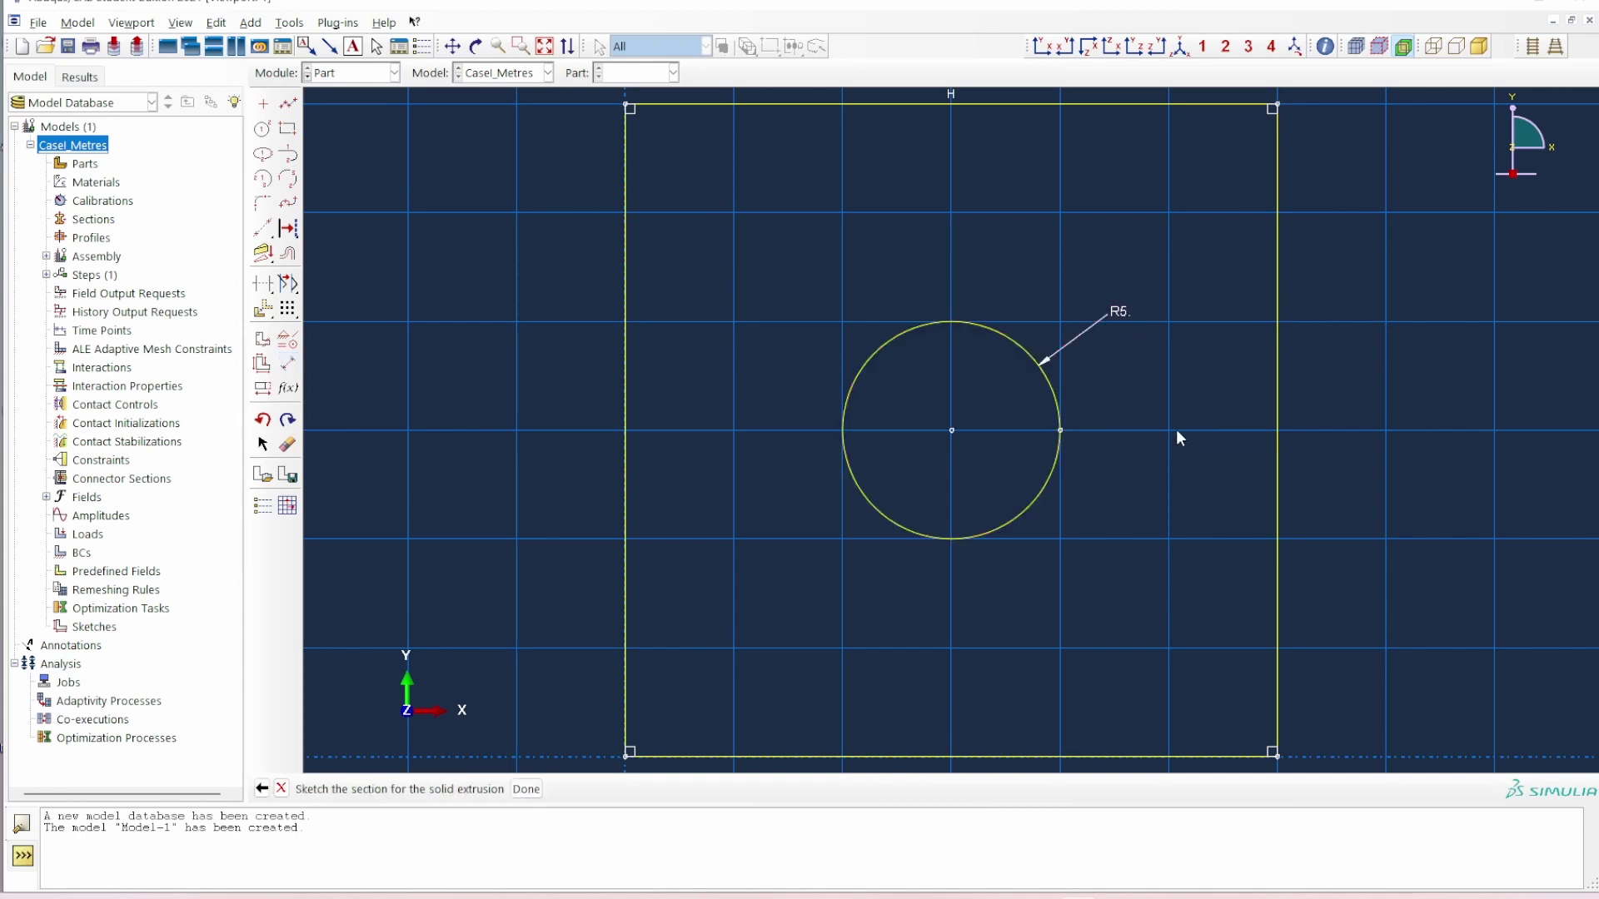
Dimension the square's vertical right edge and horizontal bottom edge, keeping both at 30
{"action": "scroll", "coordinate": [1177, 431], "scroll_direction": "down", "scroll_amount": 3}
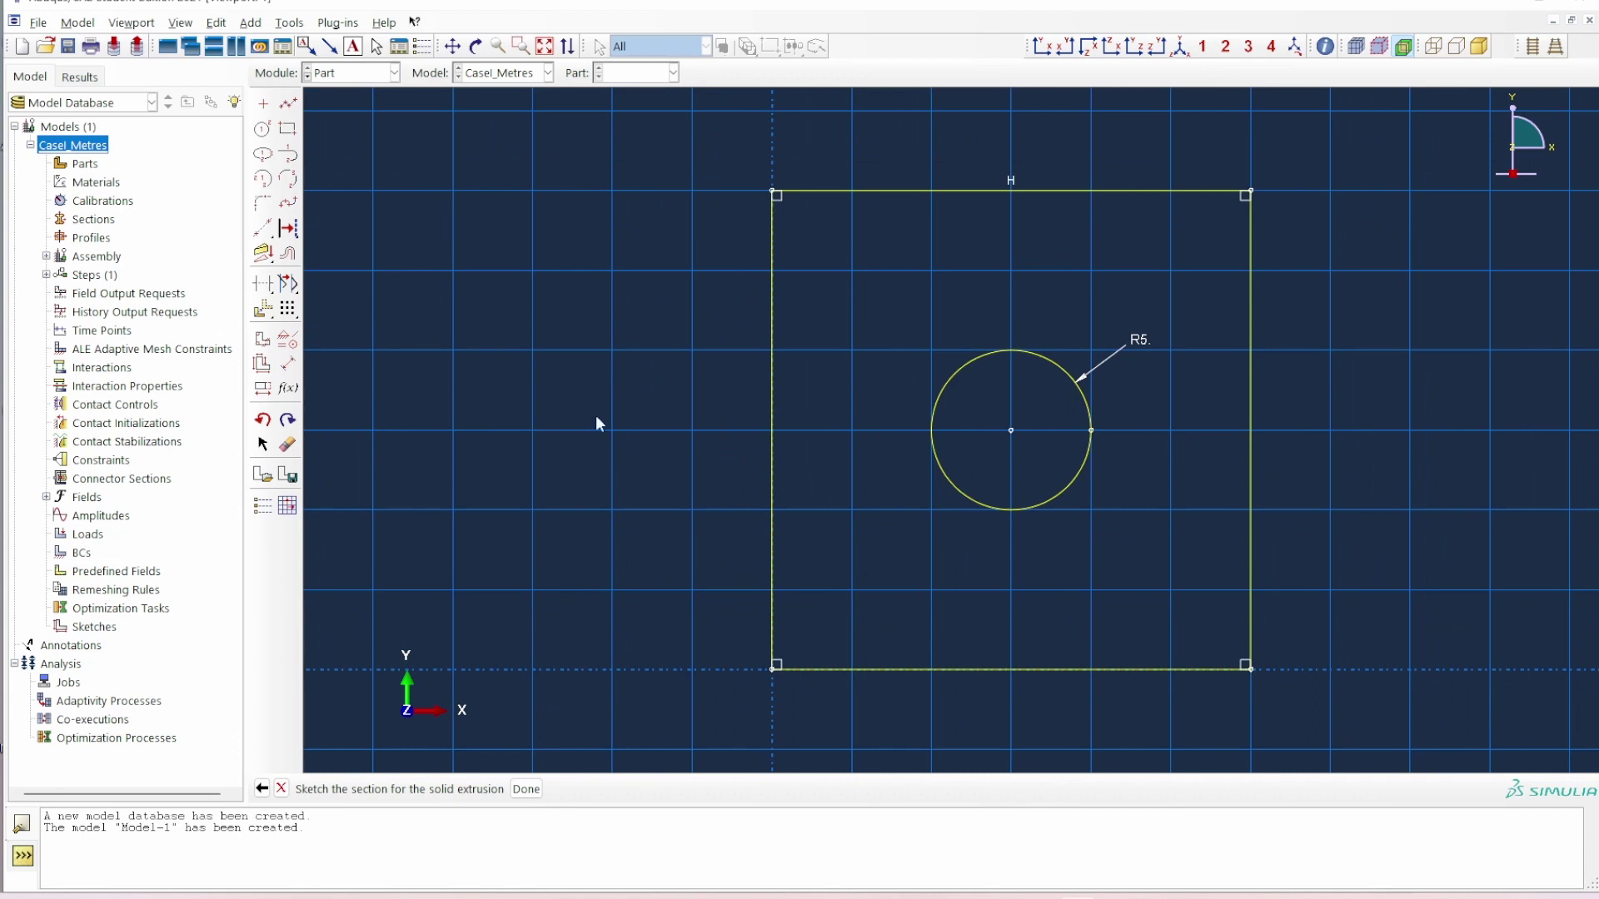
{"action": "left_click", "coordinate": [288, 363]}
{"action": "left_click", "coordinate": [1249, 406]}
{"action": "left_click", "coordinate": [1286, 406]}
{"action": "key", "text": "Return"}
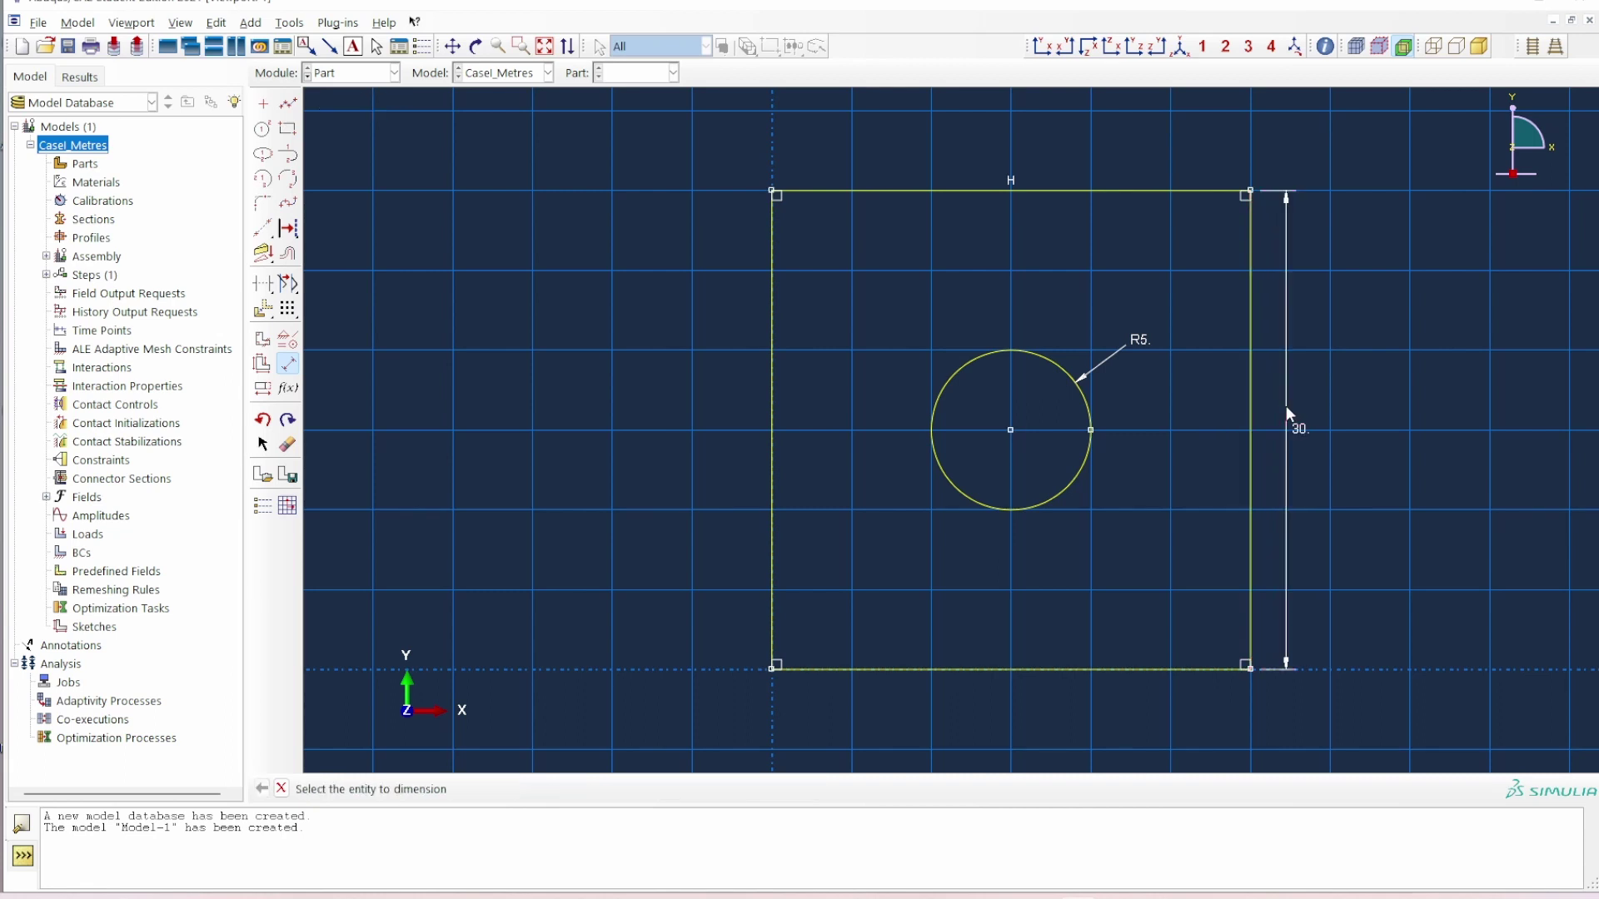
{"action": "left_click", "coordinate": [1016, 670]}
{"action": "left_click", "coordinate": [1013, 703]}
{"action": "key", "text": "Return"}
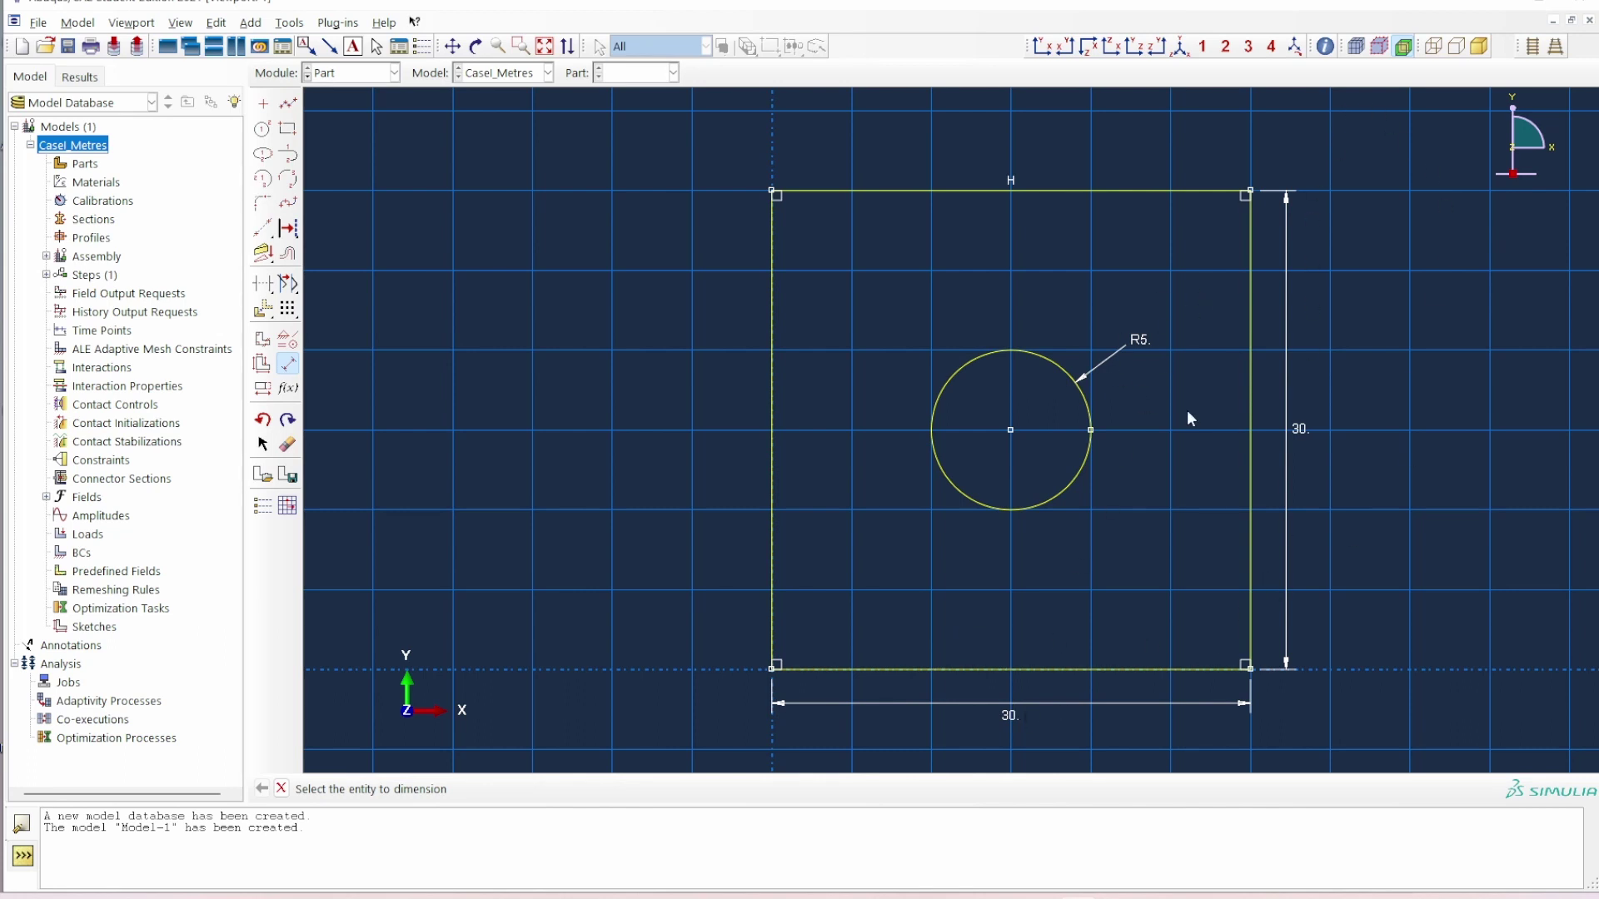
{"action": "right_click", "coordinate": [1360, 399]}
{"action": "left_click", "coordinate": [1411, 487]}
Finish the section sketch and extrude it to a depth of 5
{"action": "left_click", "coordinate": [527, 789]}
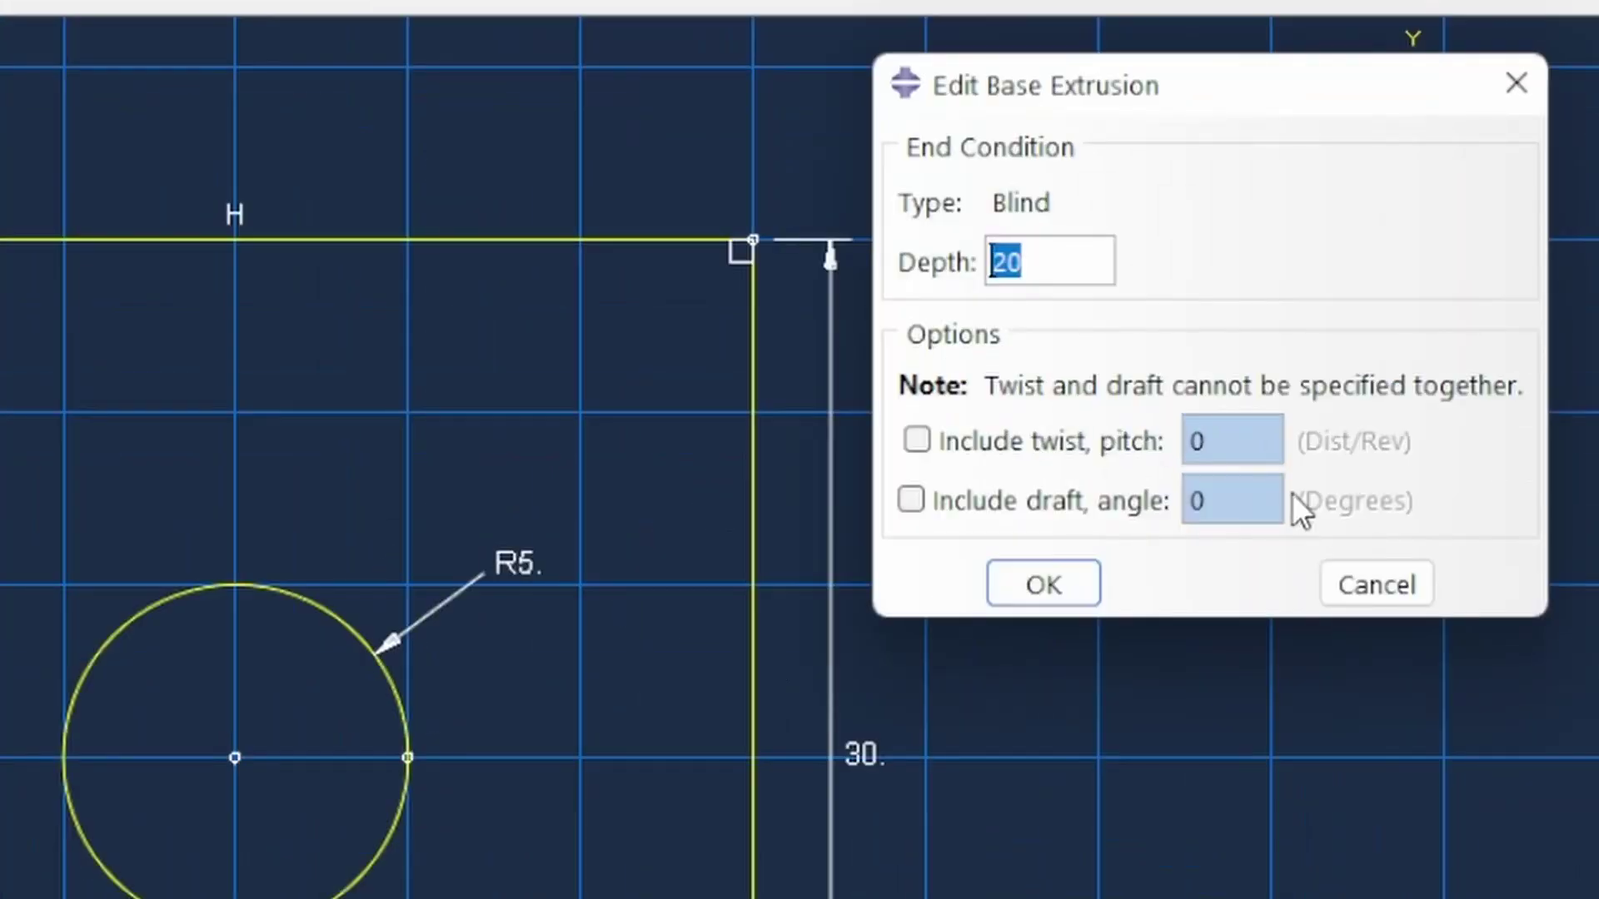
{"action": "type", "text": "5"}
{"action": "key", "text": "Return"}
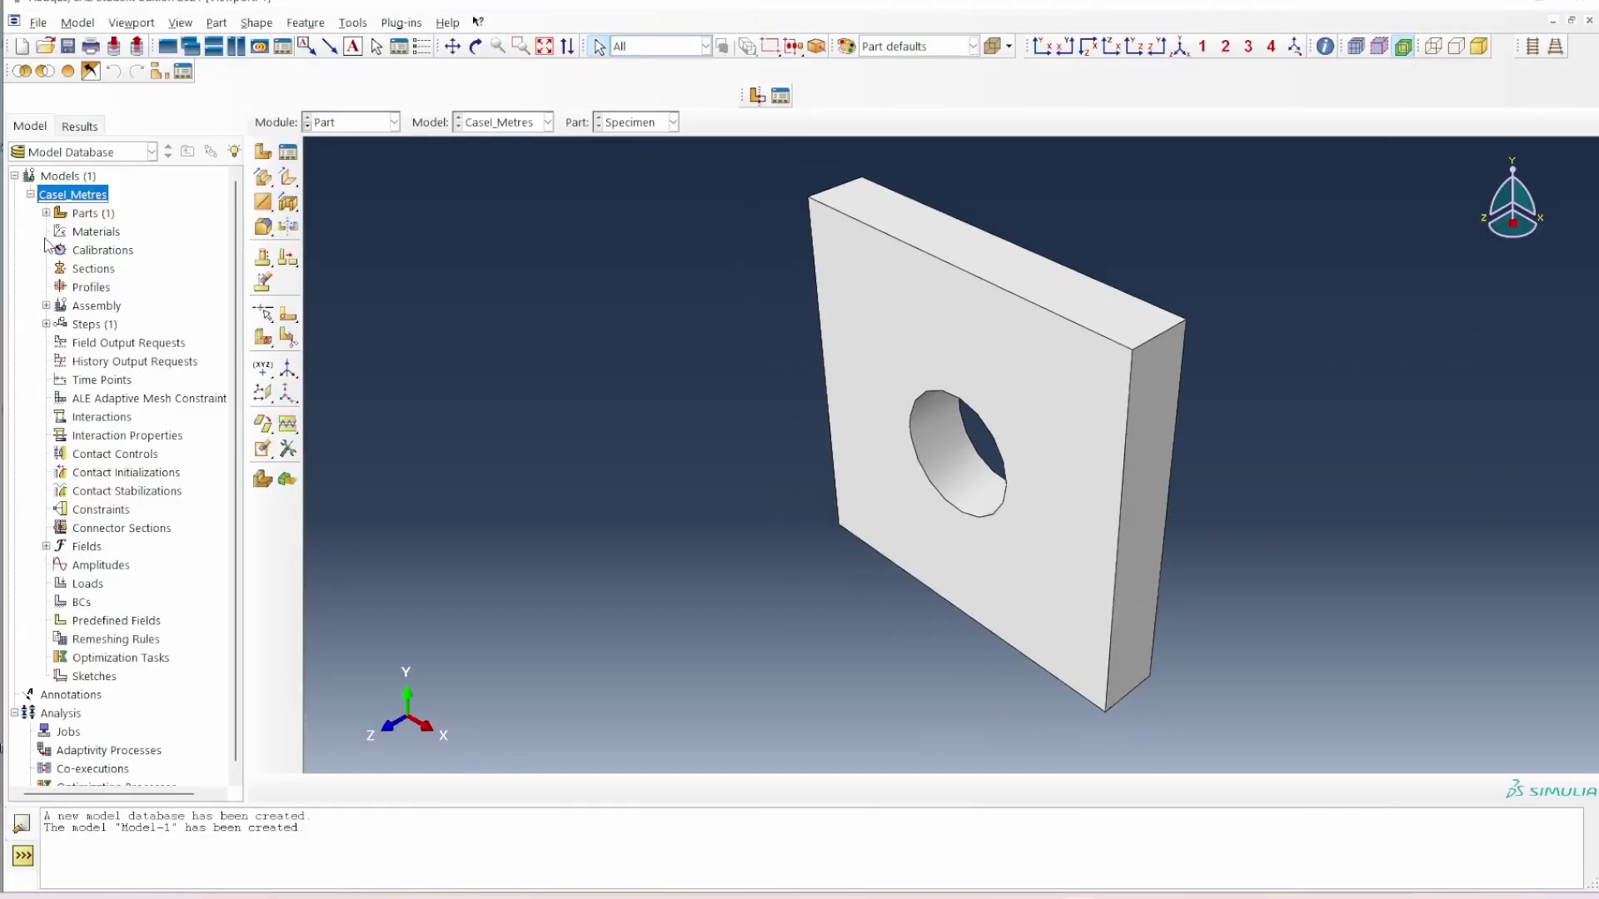
Expand the model's parts and create a material named Steel
{"action": "left_click", "coordinate": [47, 213]}
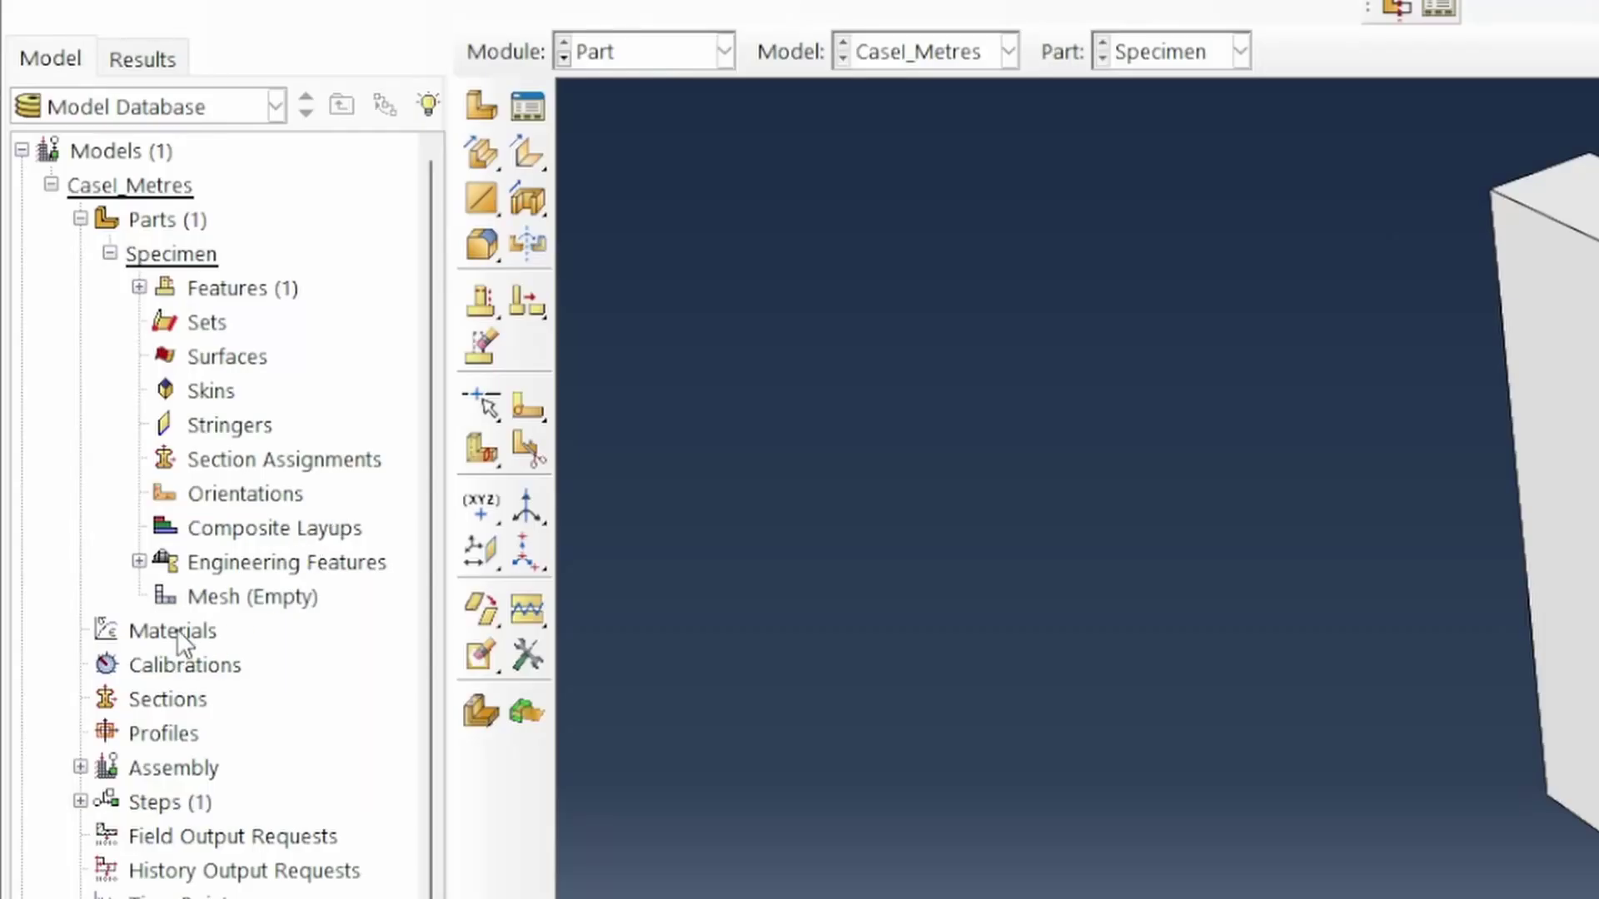
{"action": "double_click", "coordinate": [173, 631]}
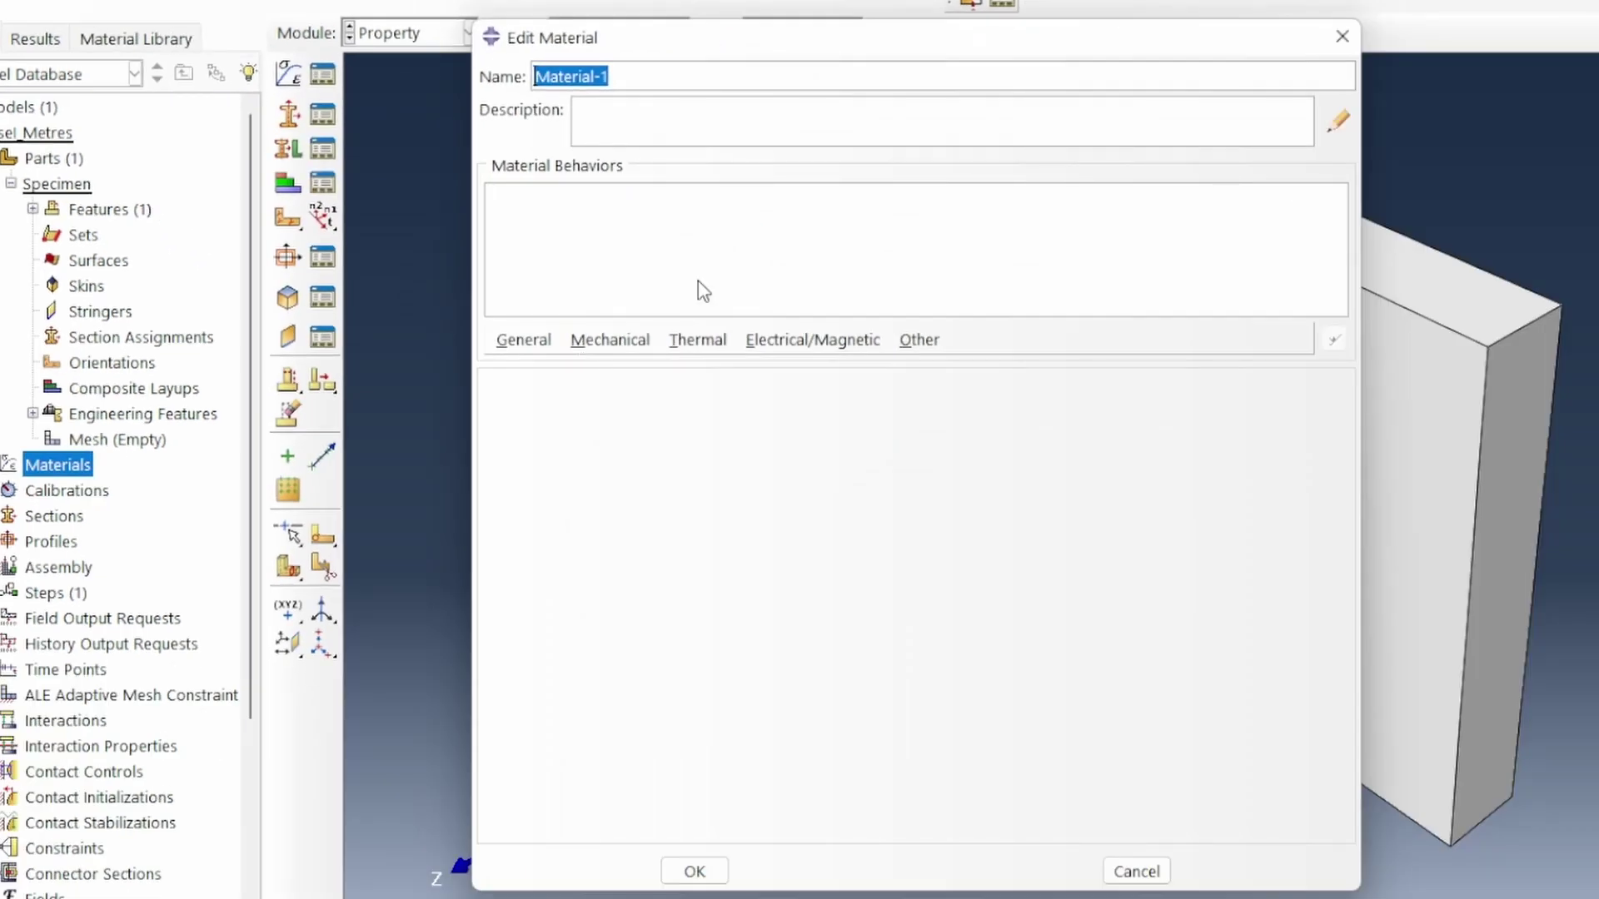
{"action": "type", "text": "Steel"}
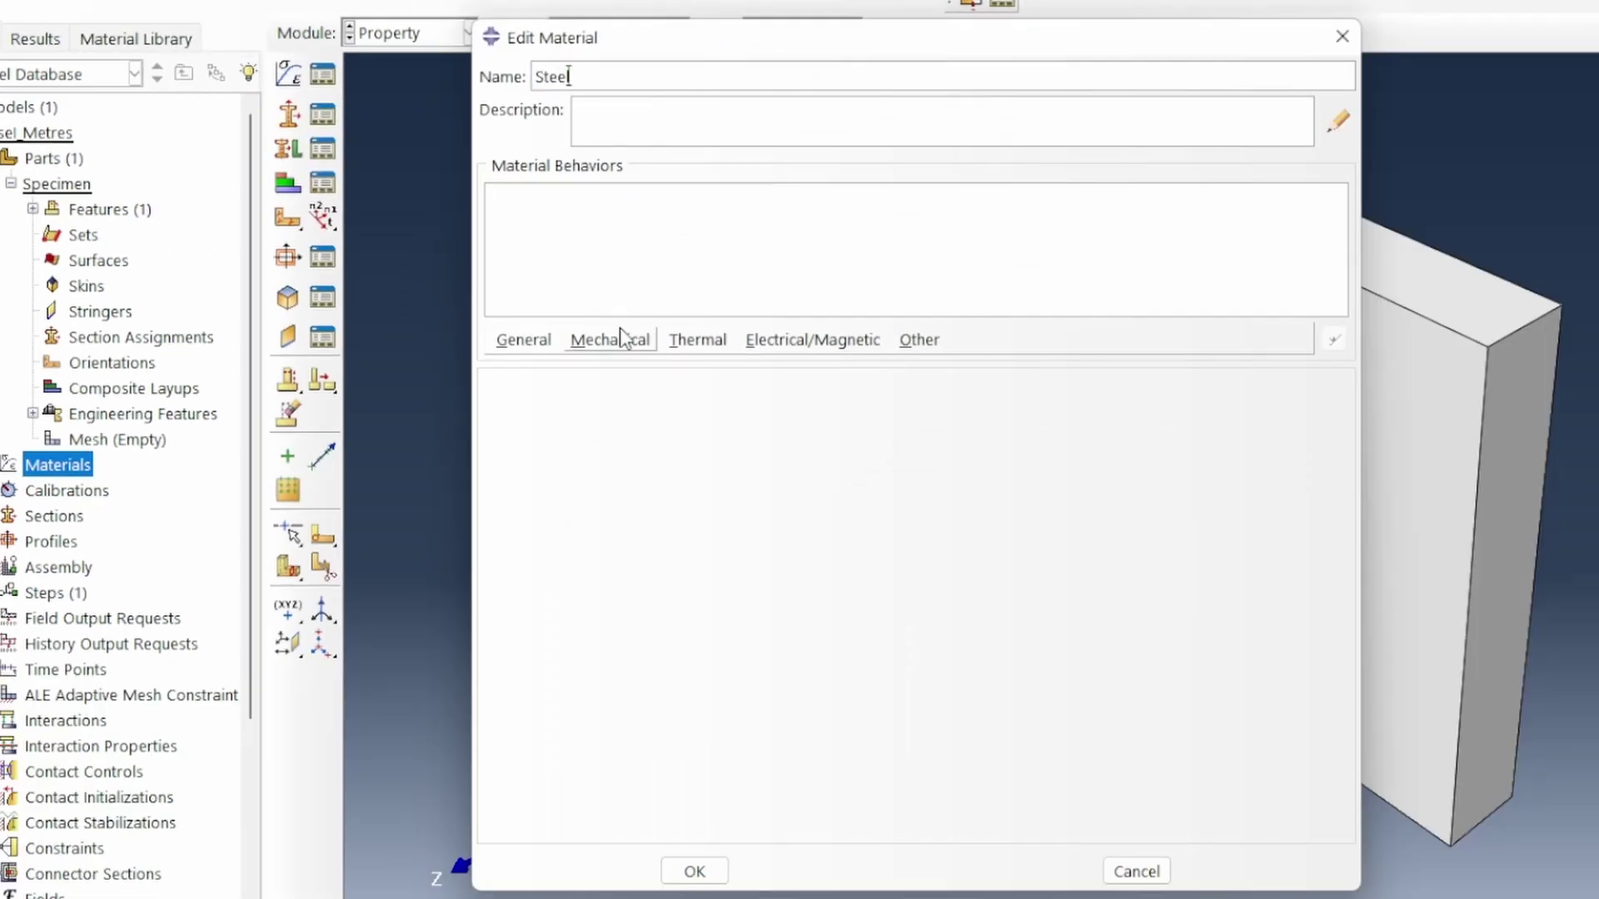
Add isotropic elastic behaviour to Steel with Young's modulus 210e9 and Poisson's ratio 0.33
{"action": "left_click", "coordinate": [622, 338]}
{"action": "mouse_move", "coordinate": [624, 368]}
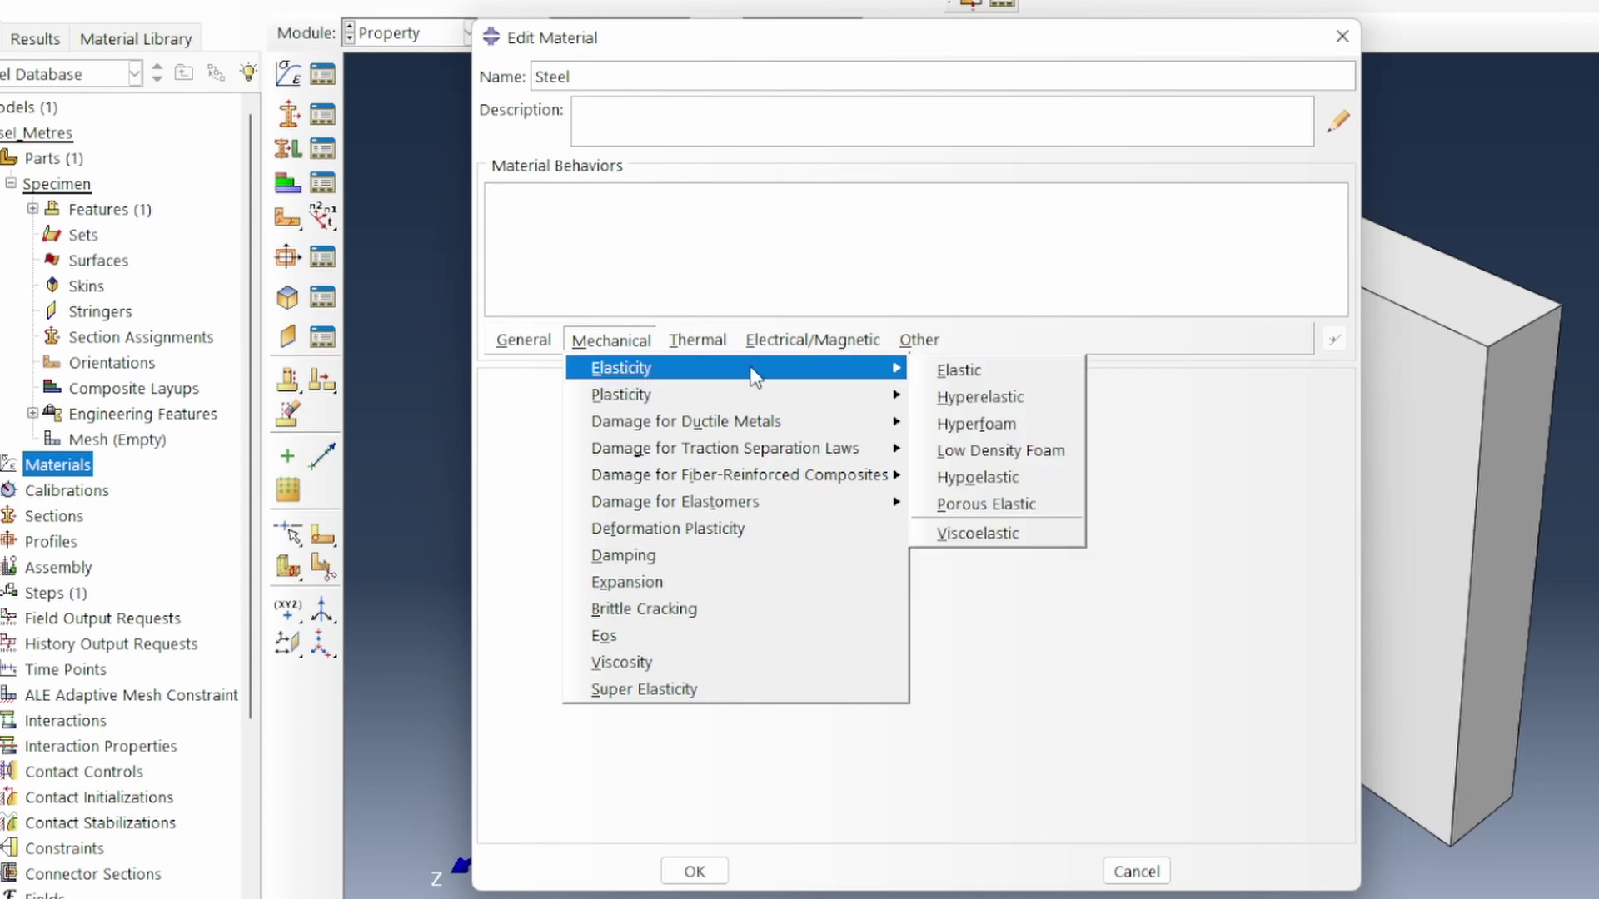
{"action": "left_click", "coordinate": [959, 370]}
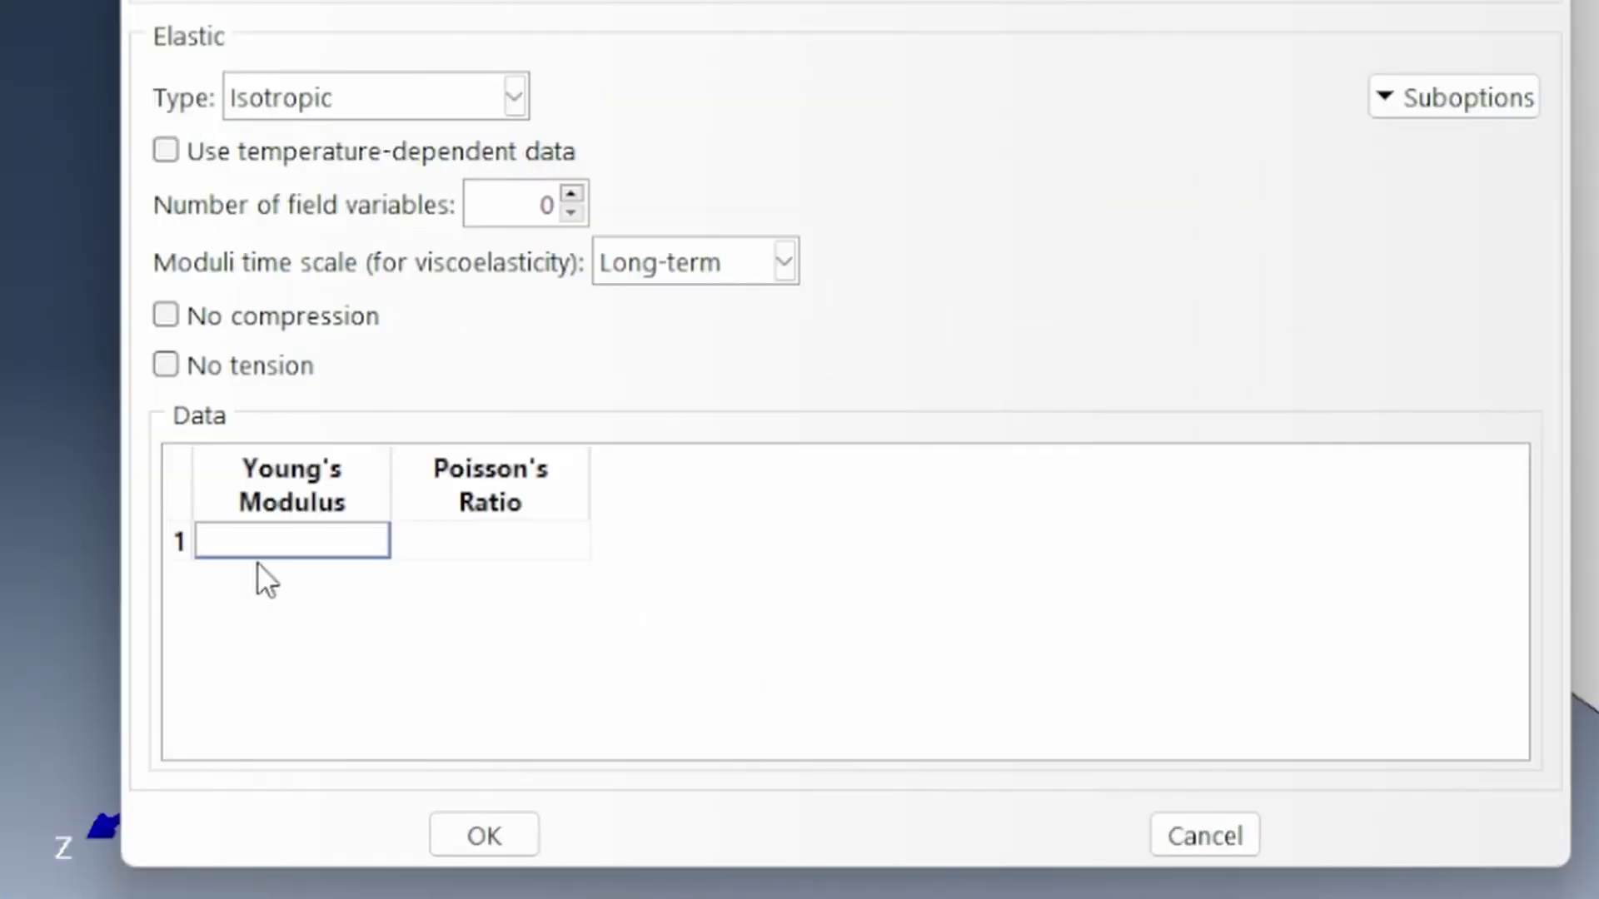
{"action": "type", "text": "210e9"}
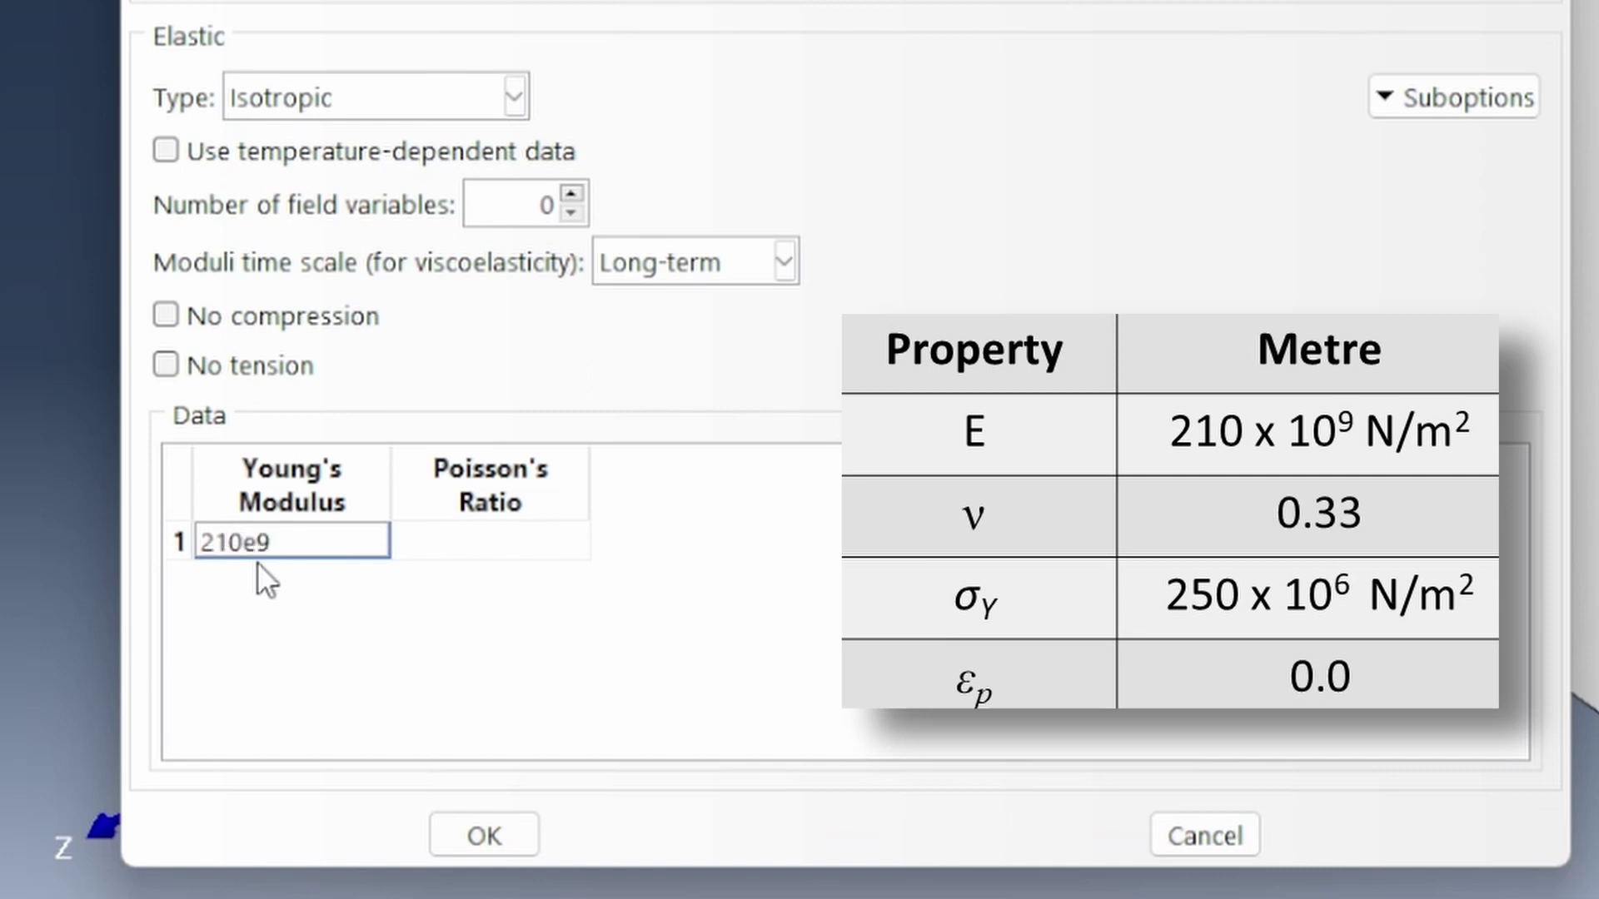
{"action": "key", "text": "Tab"}
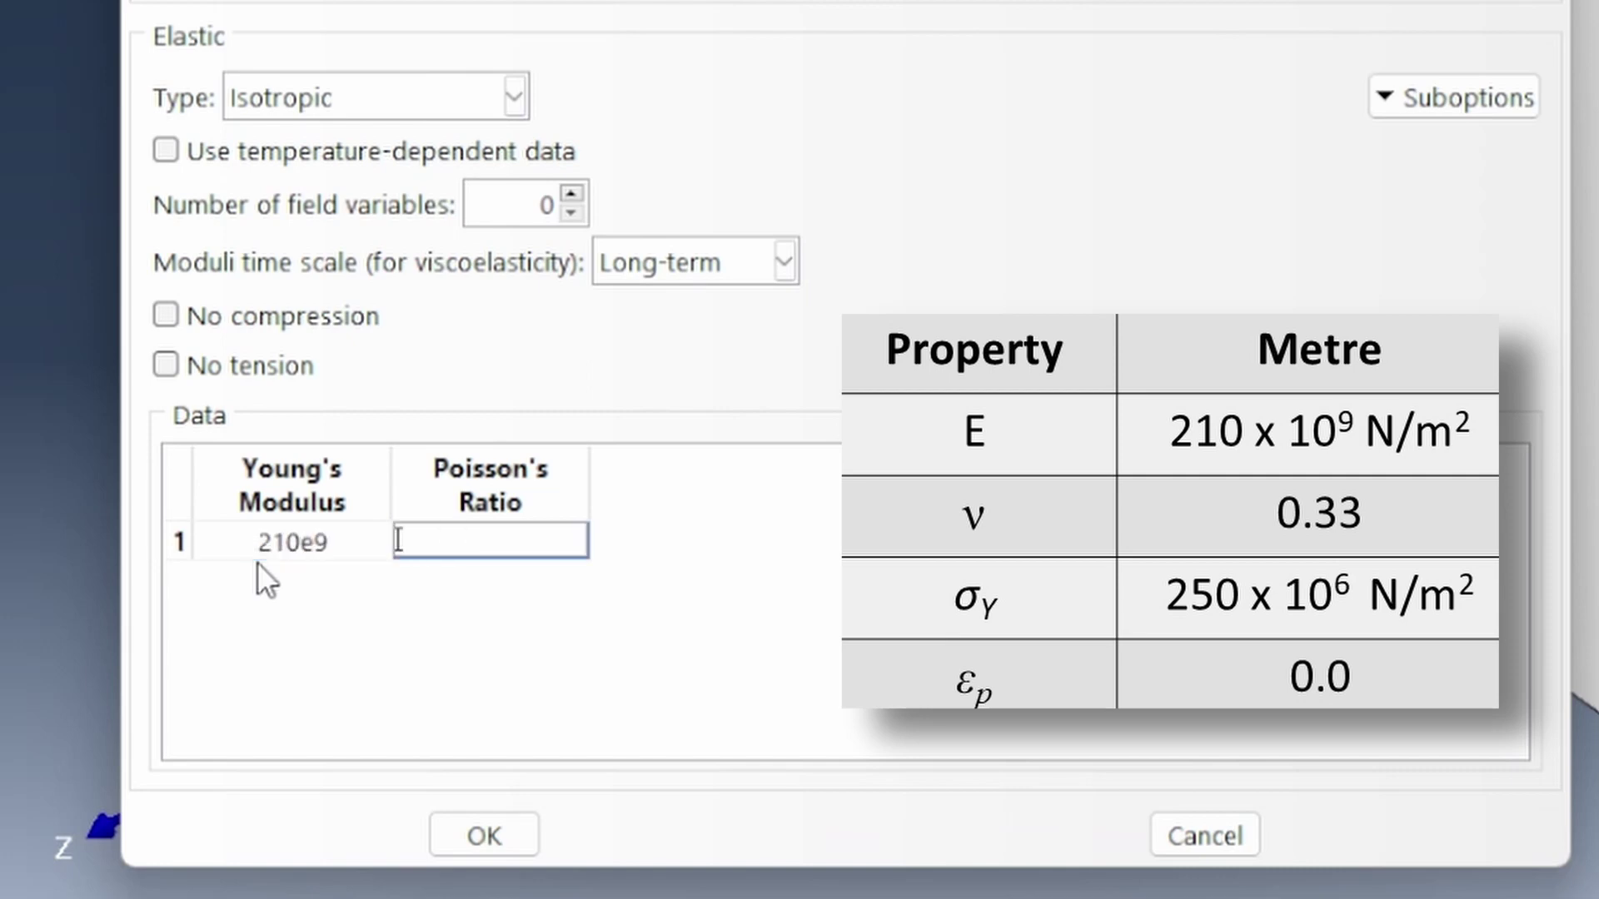
{"action": "type", "text": "0.33"}
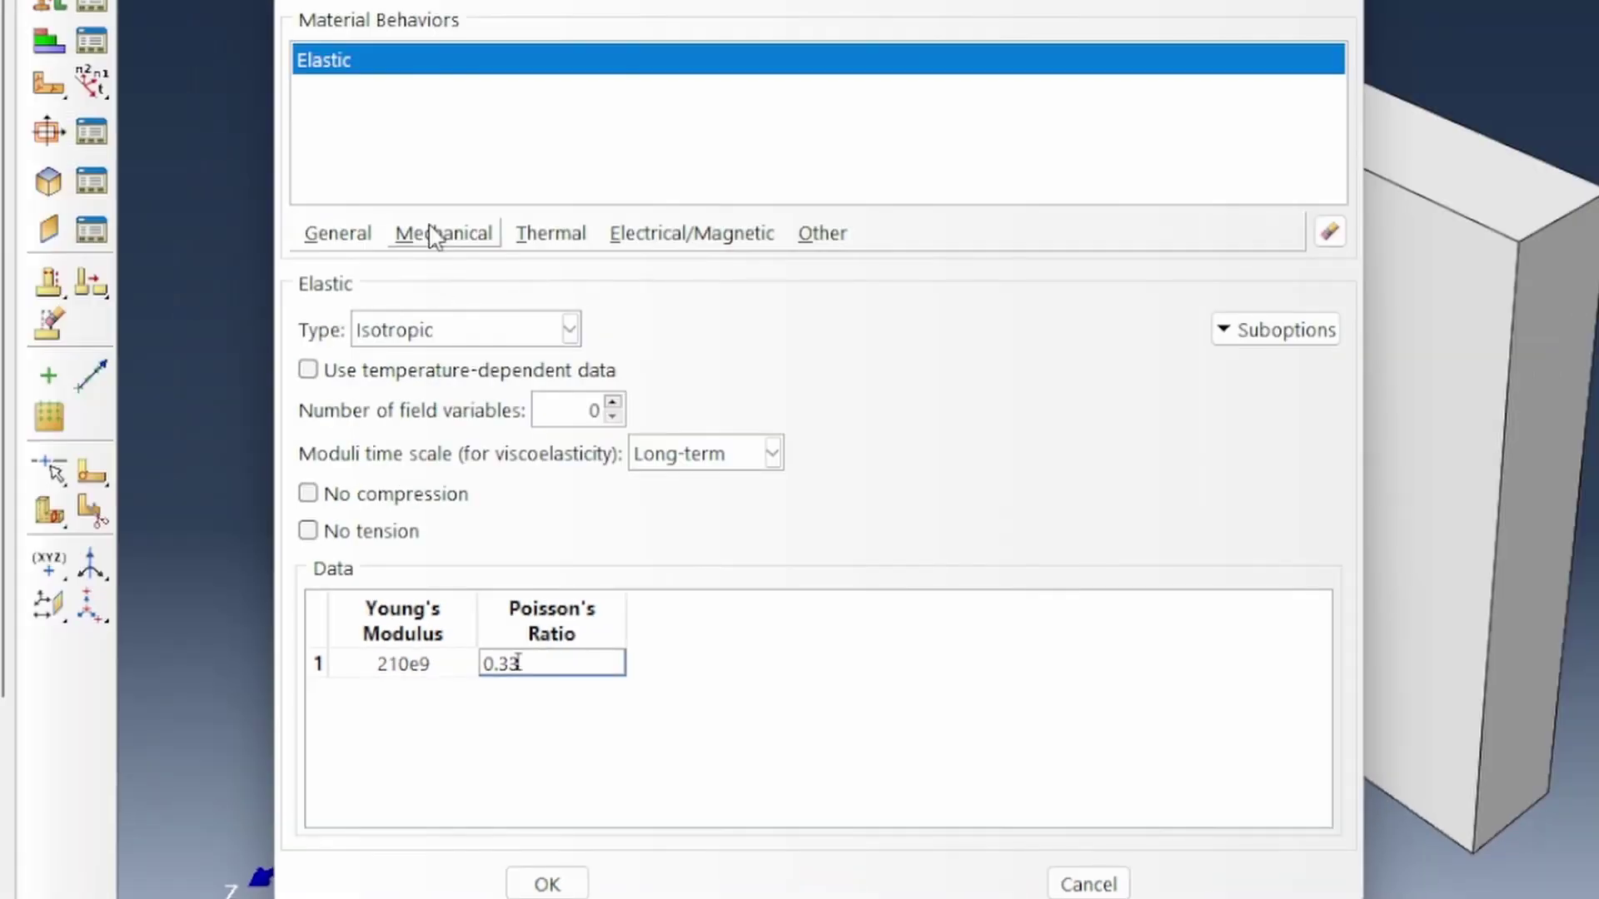
Add plastic behaviour to Steel with yield stress 250e6 and plastic strain 0.0, and save the material
{"action": "left_click", "coordinate": [441, 234]}
{"action": "mouse_move", "coordinate": [476, 298]}
{"action": "left_click", "coordinate": [881, 300]}
{"action": "left_click", "coordinate": [403, 631]}
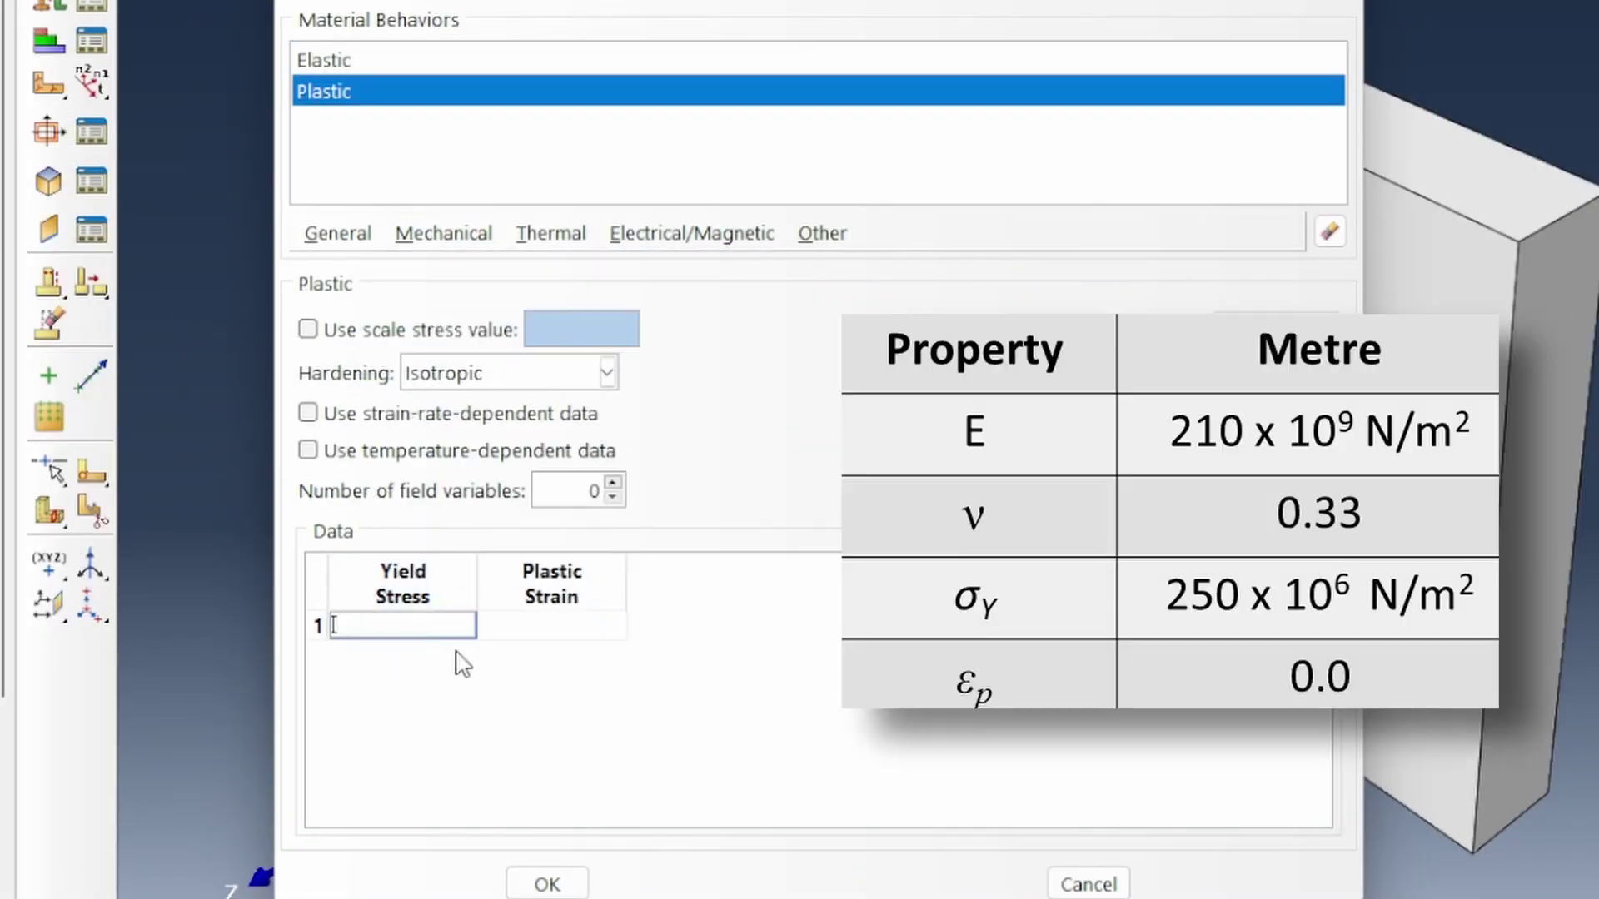
{"action": "type", "text": "250e96"}
{"action": "key", "text": "Tab"}
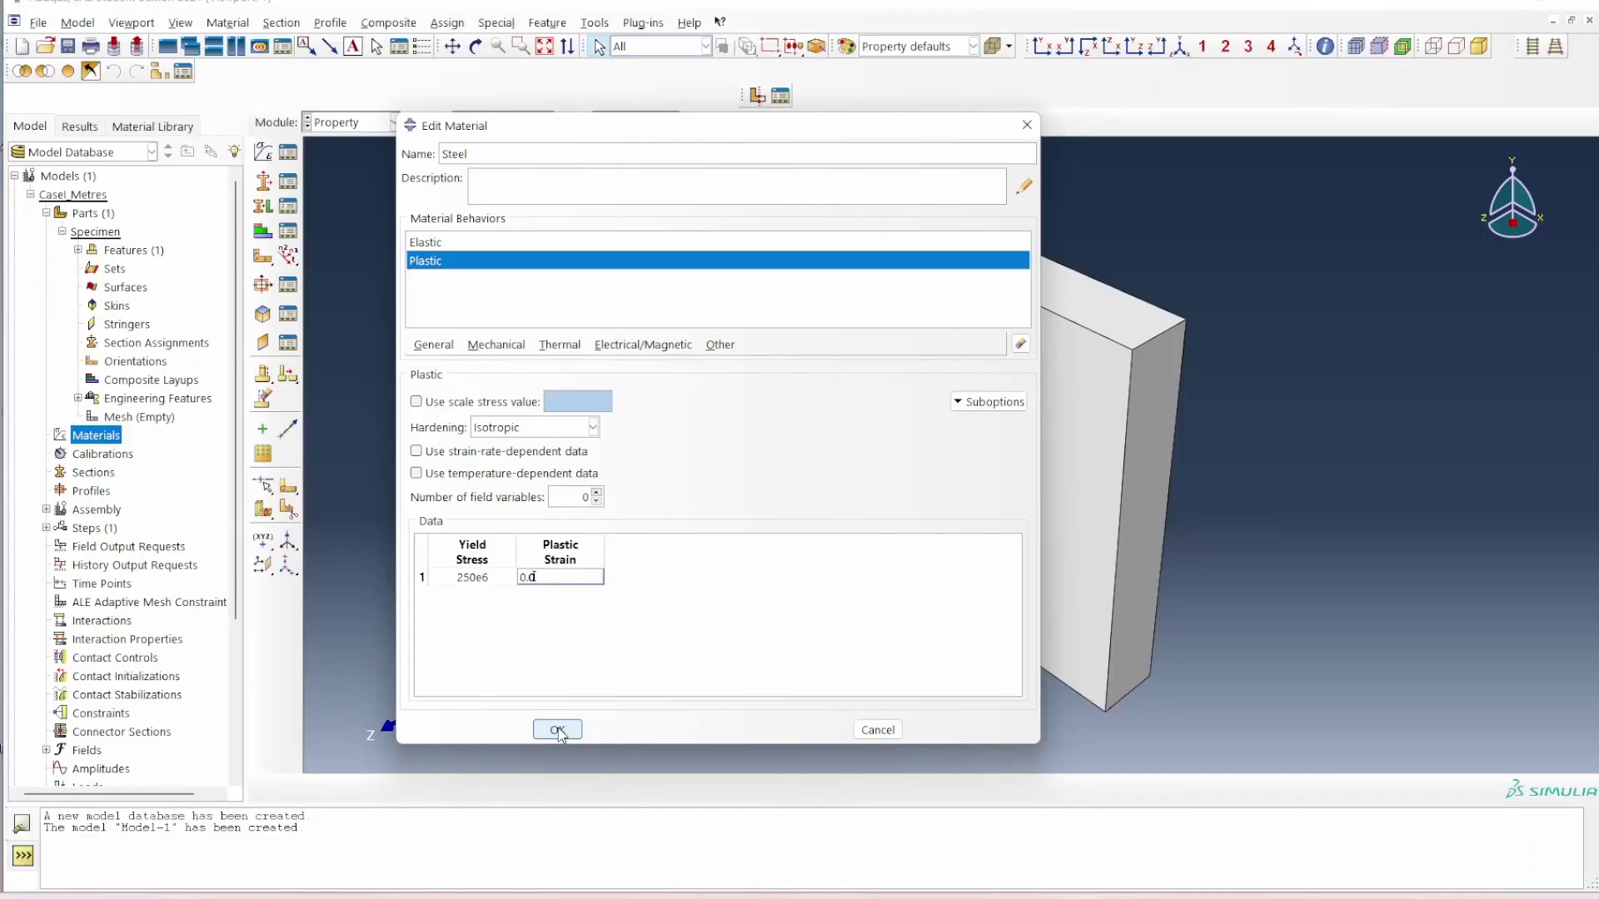
{"action": "left_click", "coordinate": [558, 730]}
Create a solid homogeneous section named steelSection that uses the Steel material
{"action": "left_click", "coordinate": [85, 474]}
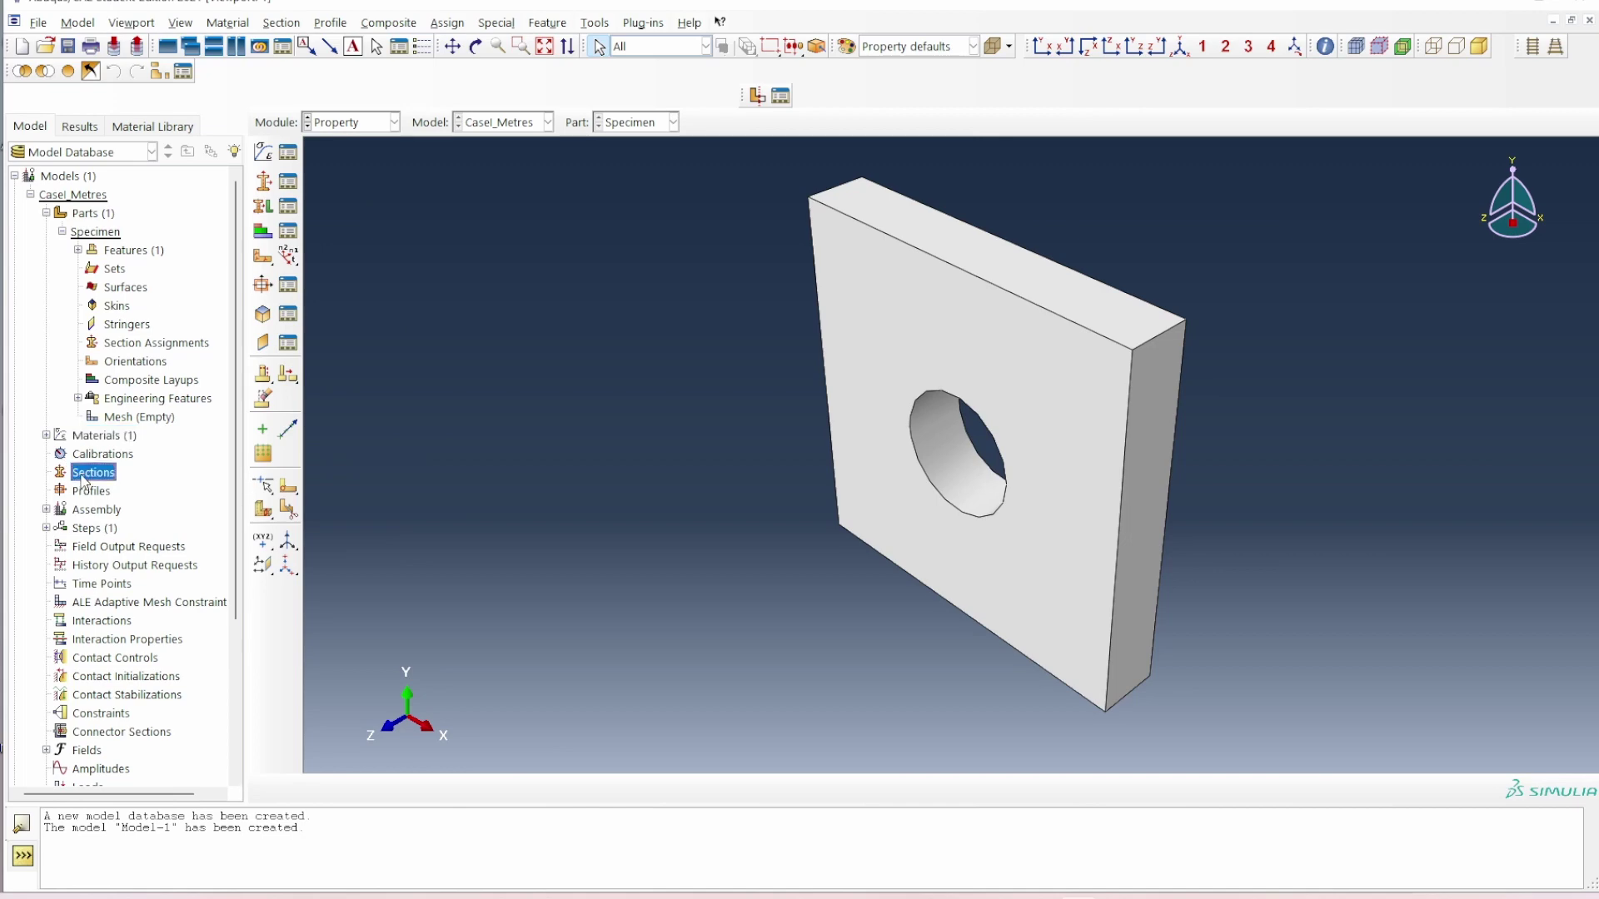
{"action": "double_click", "coordinate": [85, 475]}
{"action": "type", "text": "steelSection"}
{"action": "key", "text": "Return"}
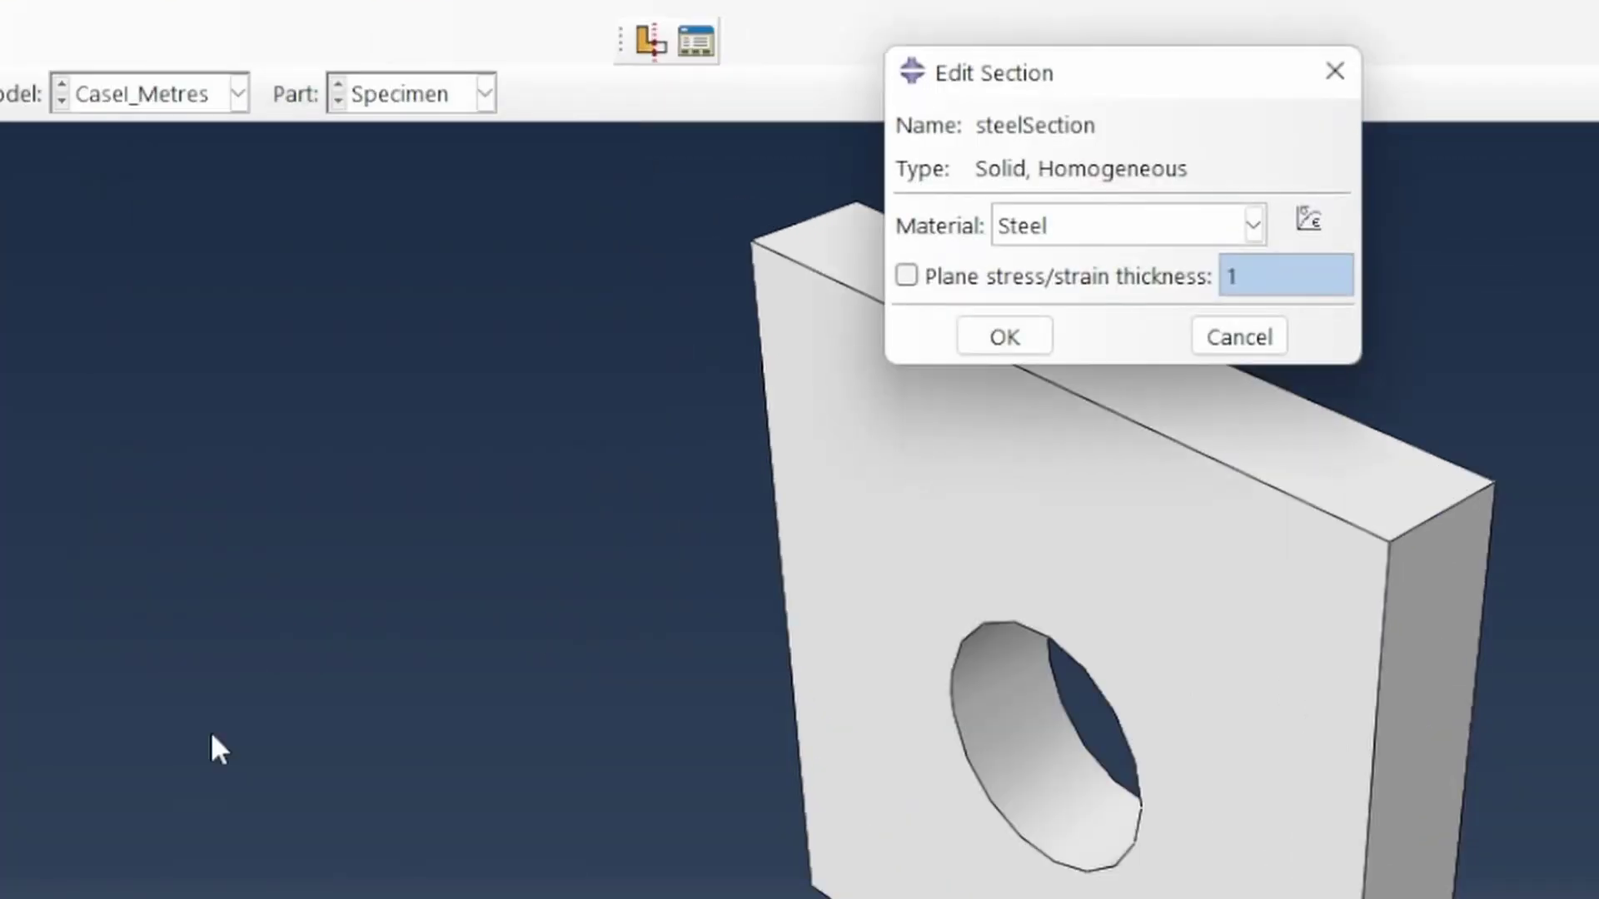
{"action": "left_click", "coordinate": [1002, 334]}
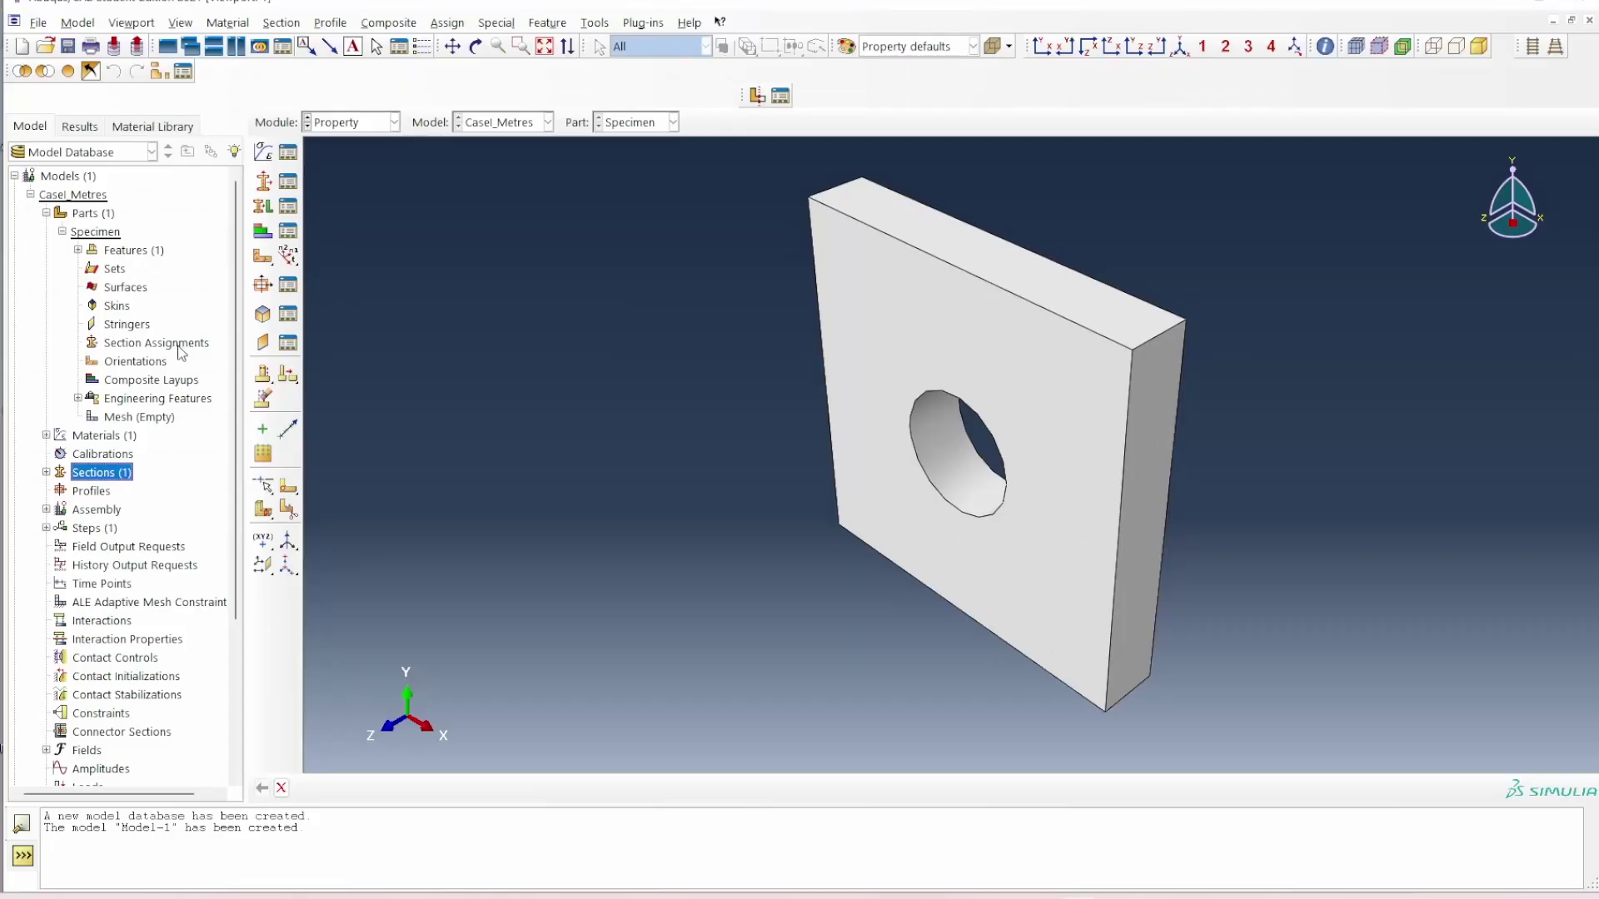
Assign steelSection to the whole specimen
{"action": "double_click", "coordinate": [176, 348]}
{"action": "left_click", "coordinate": [553, 791]}
{"action": "left_click", "coordinate": [876, 471]}
{"action": "left_click", "coordinate": [639, 790]}
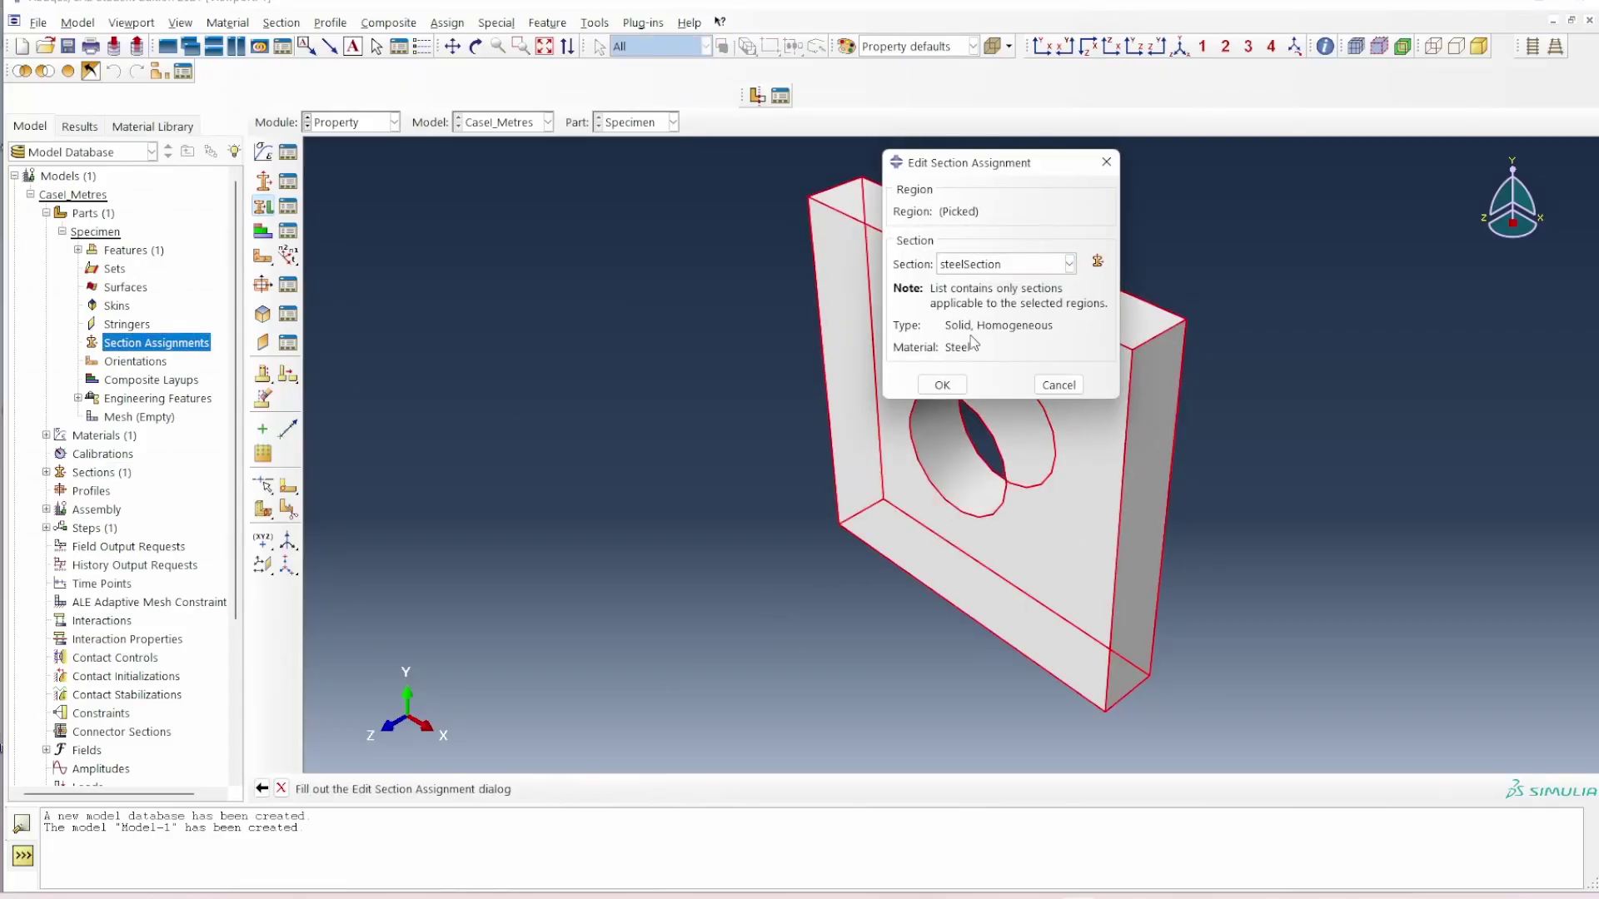
{"action": "left_click", "coordinate": [942, 384]}
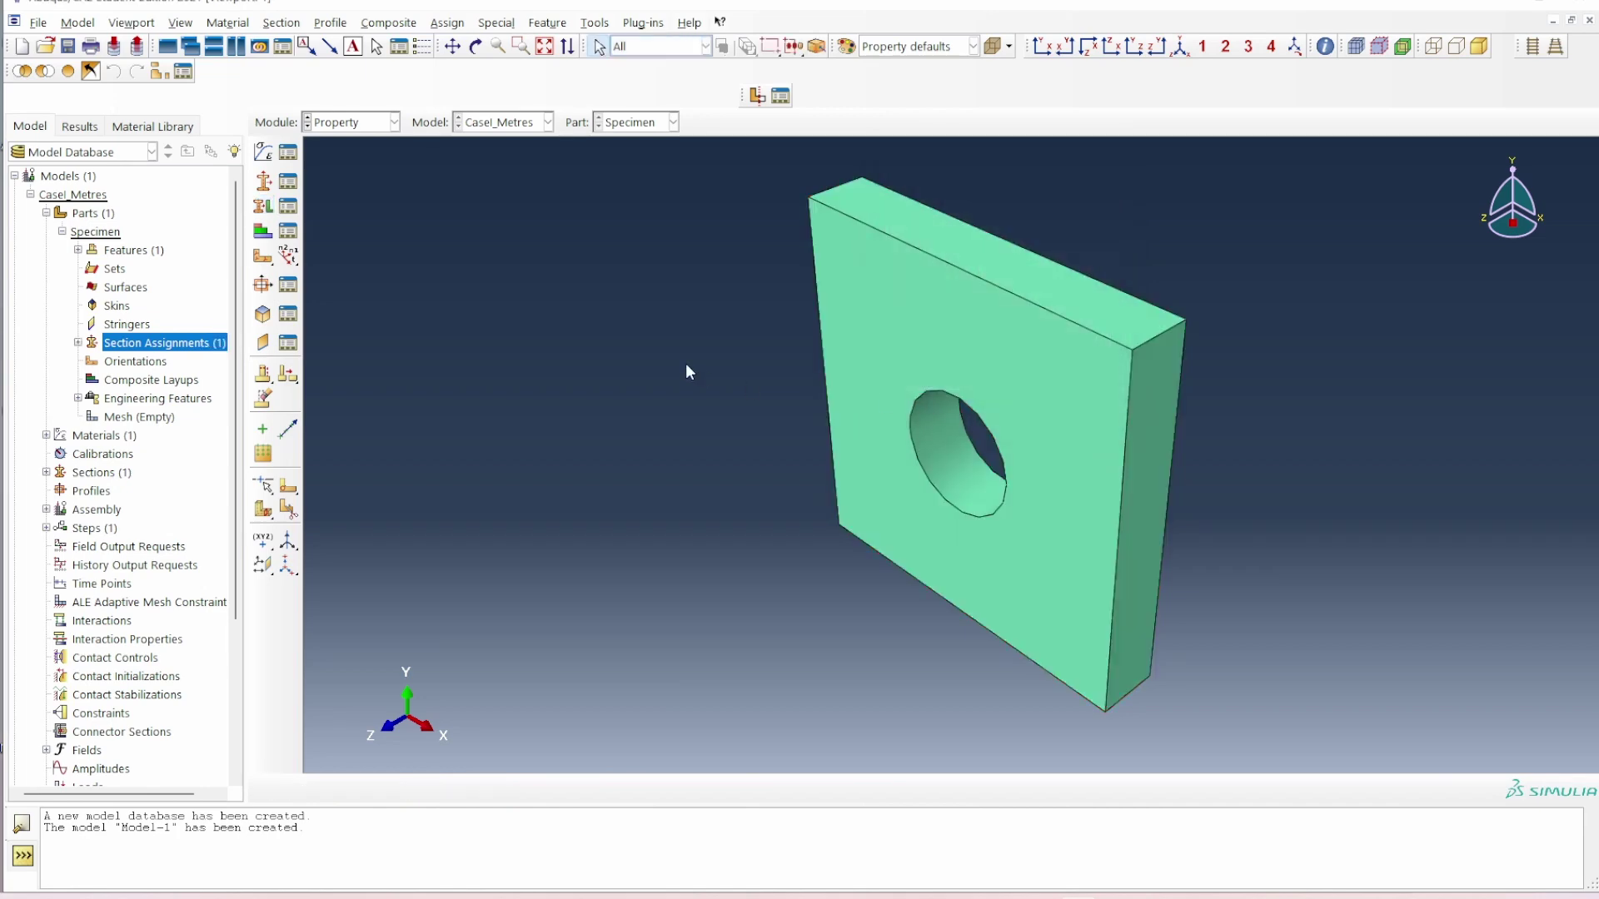
Start meshing the specimen and seed it with an approximate global size of 2.2
{"action": "double_click", "coordinate": [139, 416]}
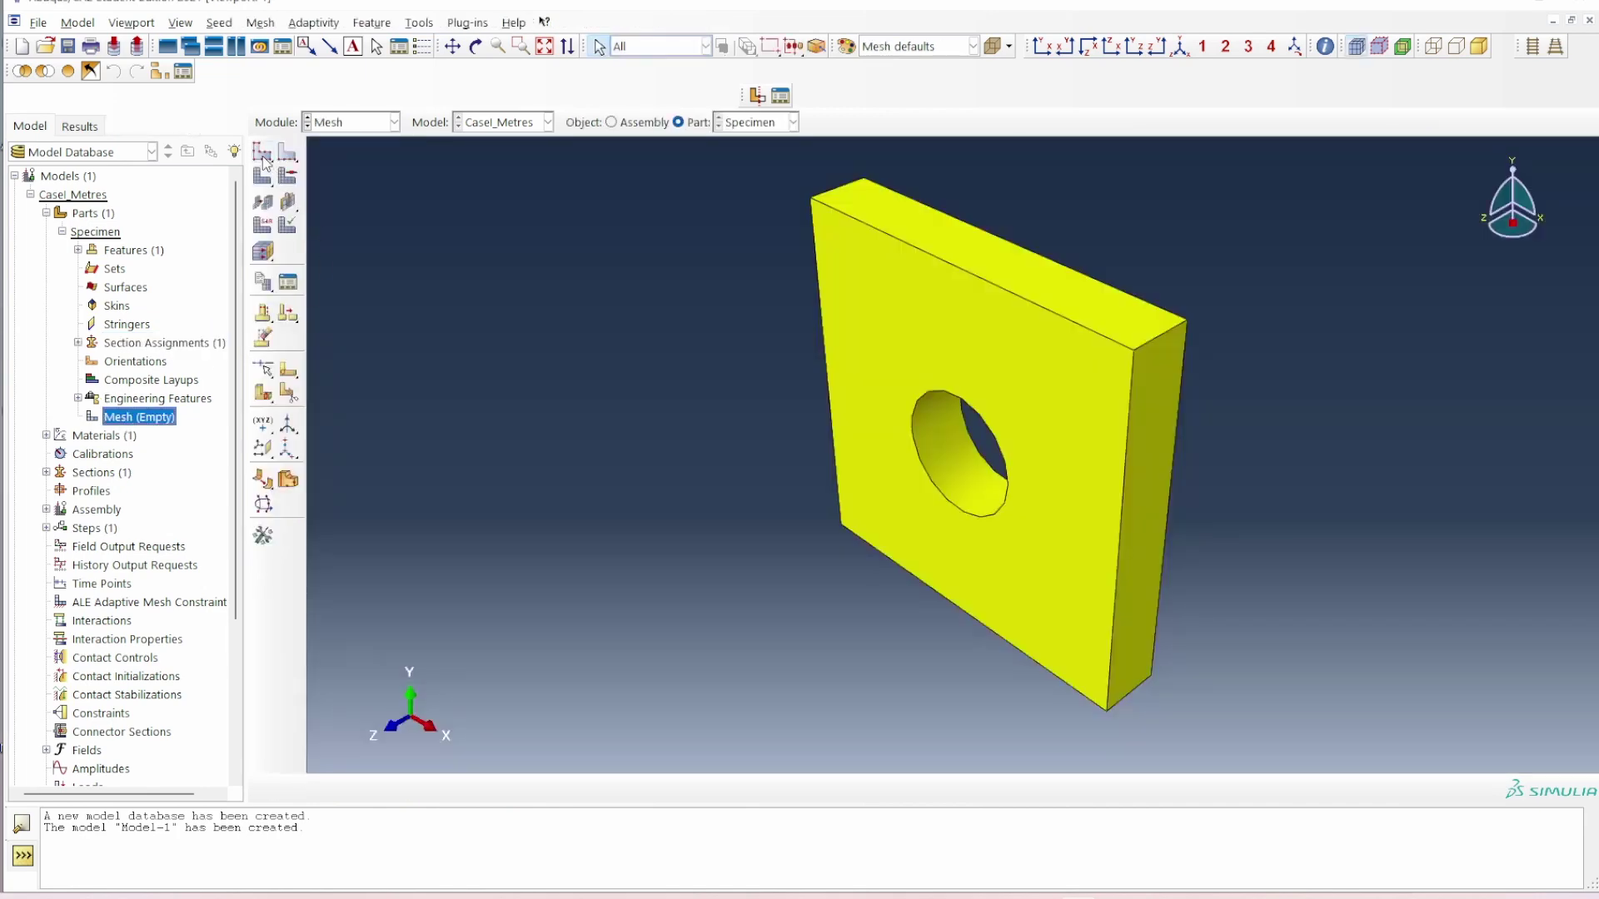
{"action": "left_click", "coordinate": [263, 154]}
{"action": "type", "text": "2.2"}
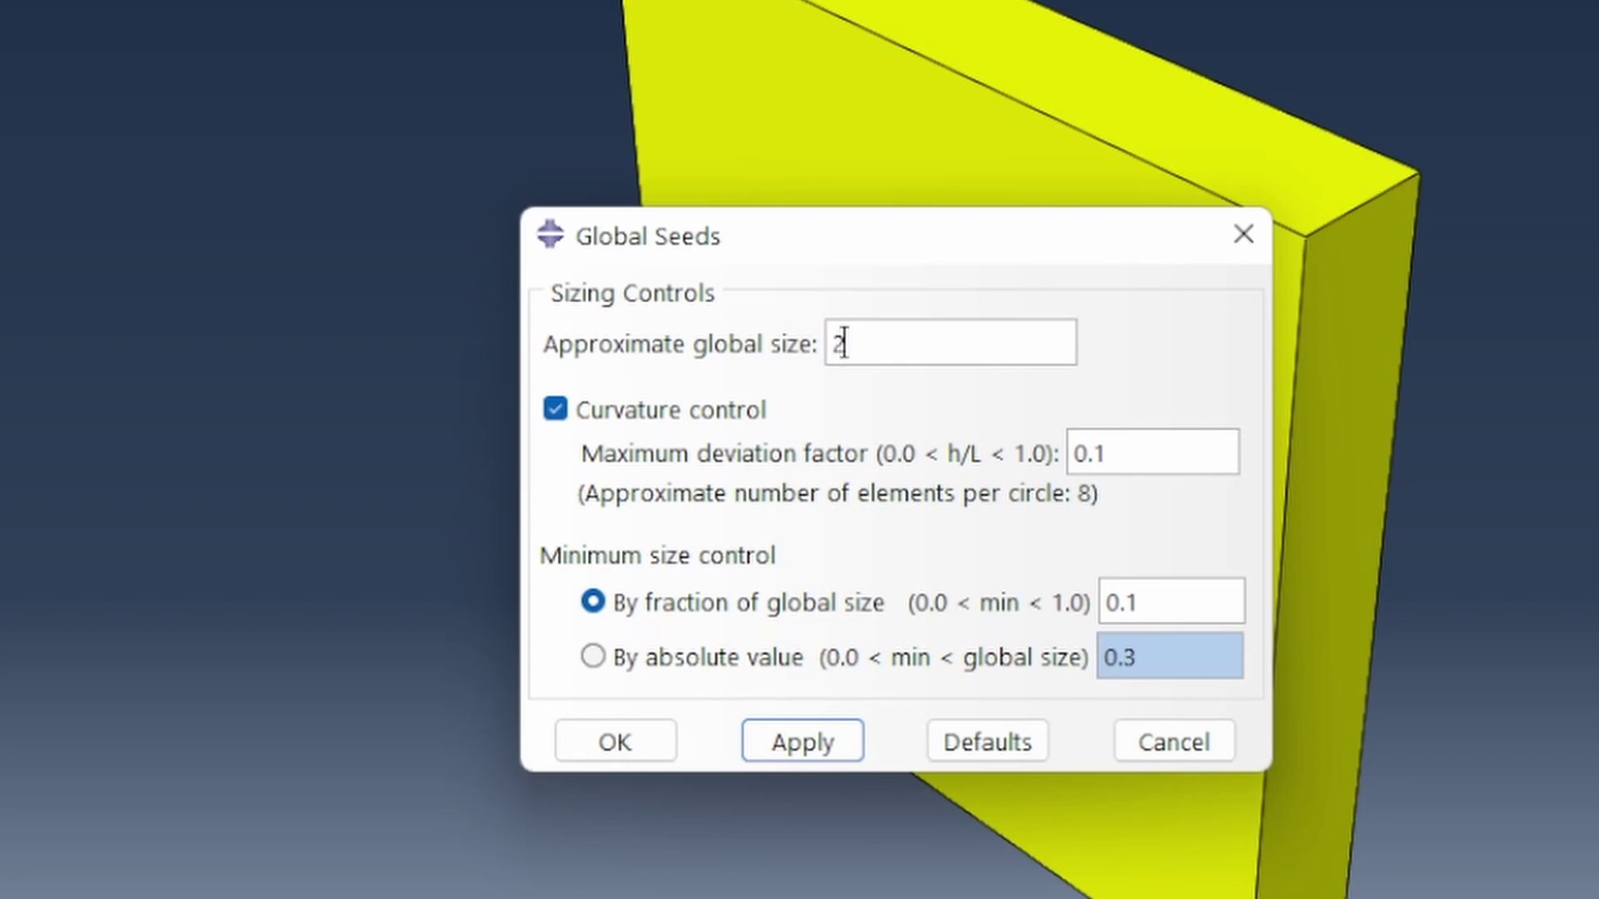
{"action": "left_click", "coordinate": [806, 741]}
{"action": "left_click", "coordinate": [617, 742]}
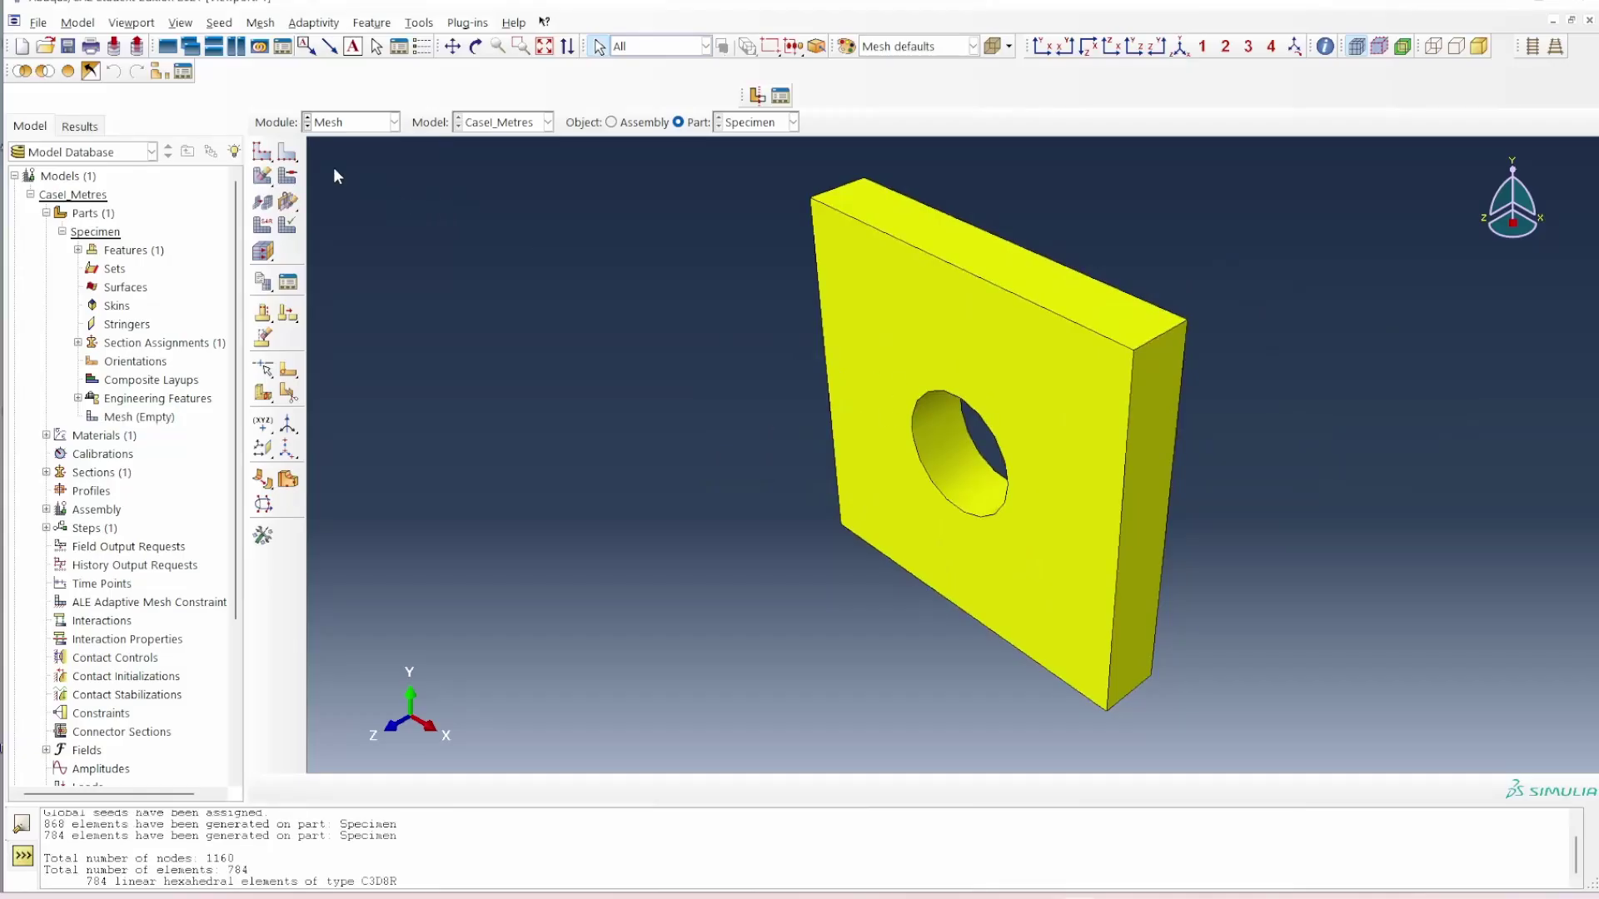
Assign local seeds by number, without bias, to the plate's corner edges running through its thickness
{"action": "left_click", "coordinate": [288, 152]}
{"action": "left_click", "coordinate": [839, 195]}
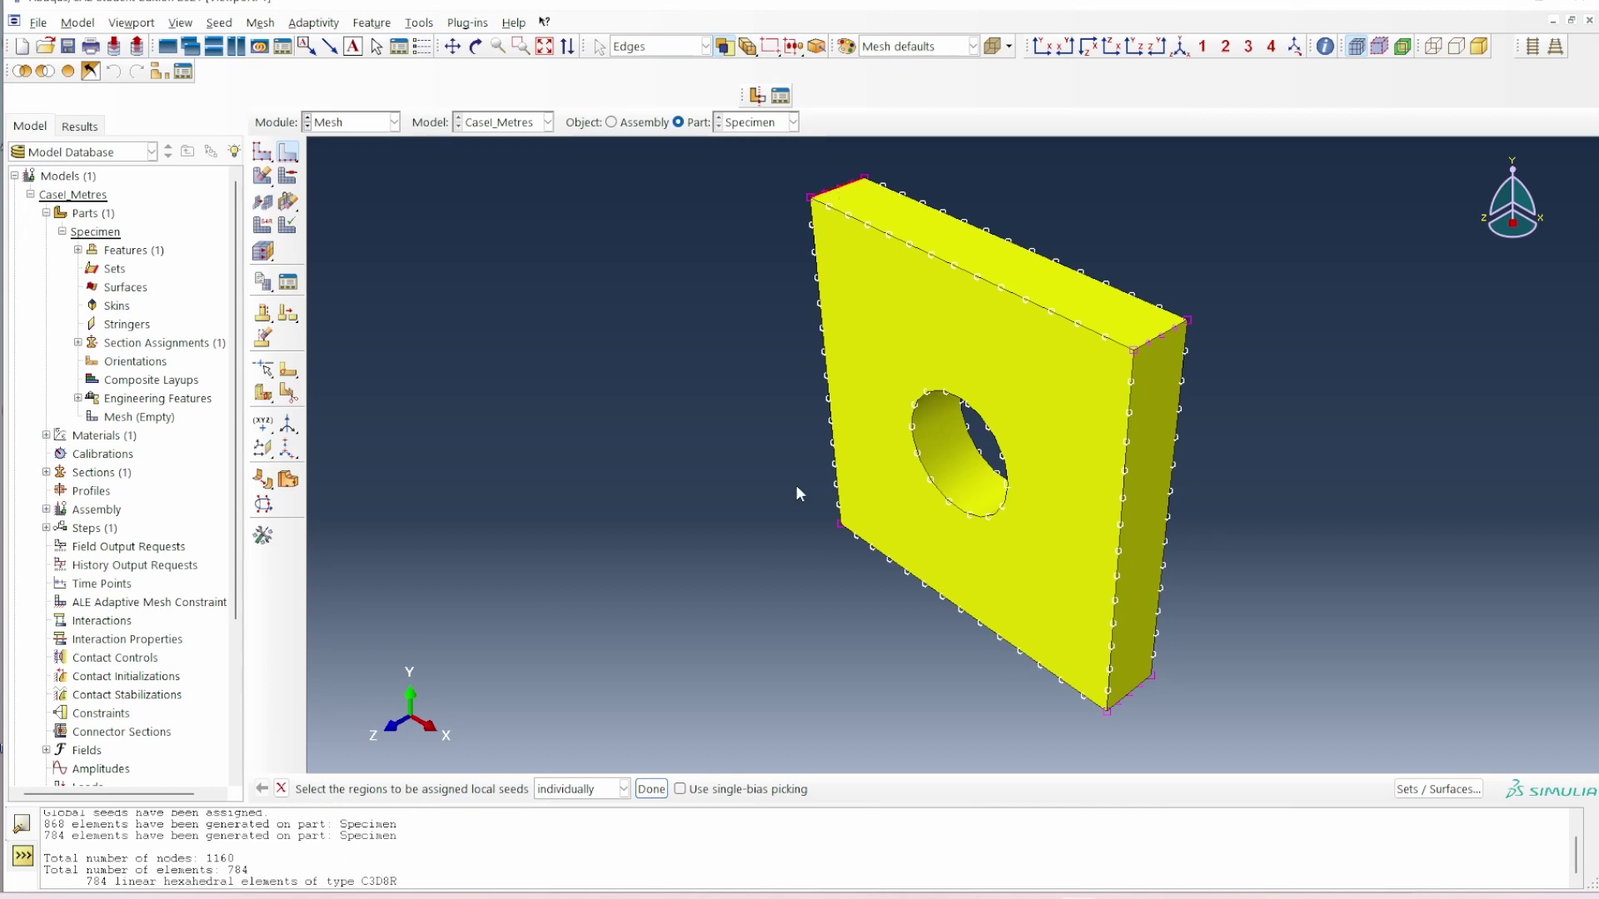
{"action": "left_click", "coordinate": [651, 789]}
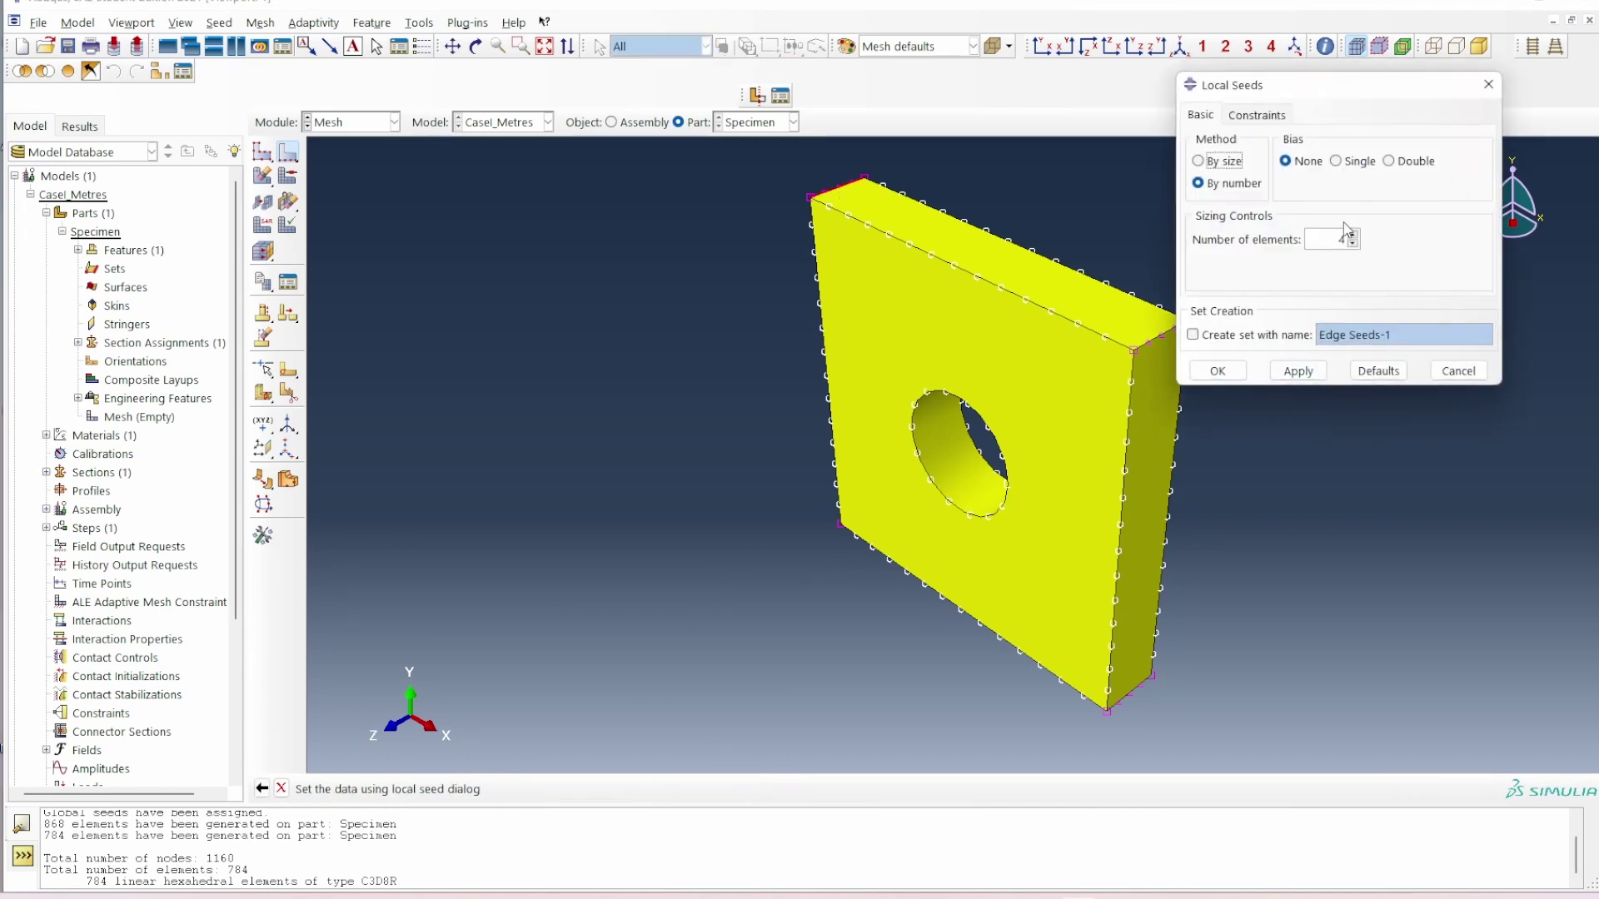
{"action": "left_click", "coordinate": [1353, 244]}
{"action": "left_click", "coordinate": [1217, 371]}
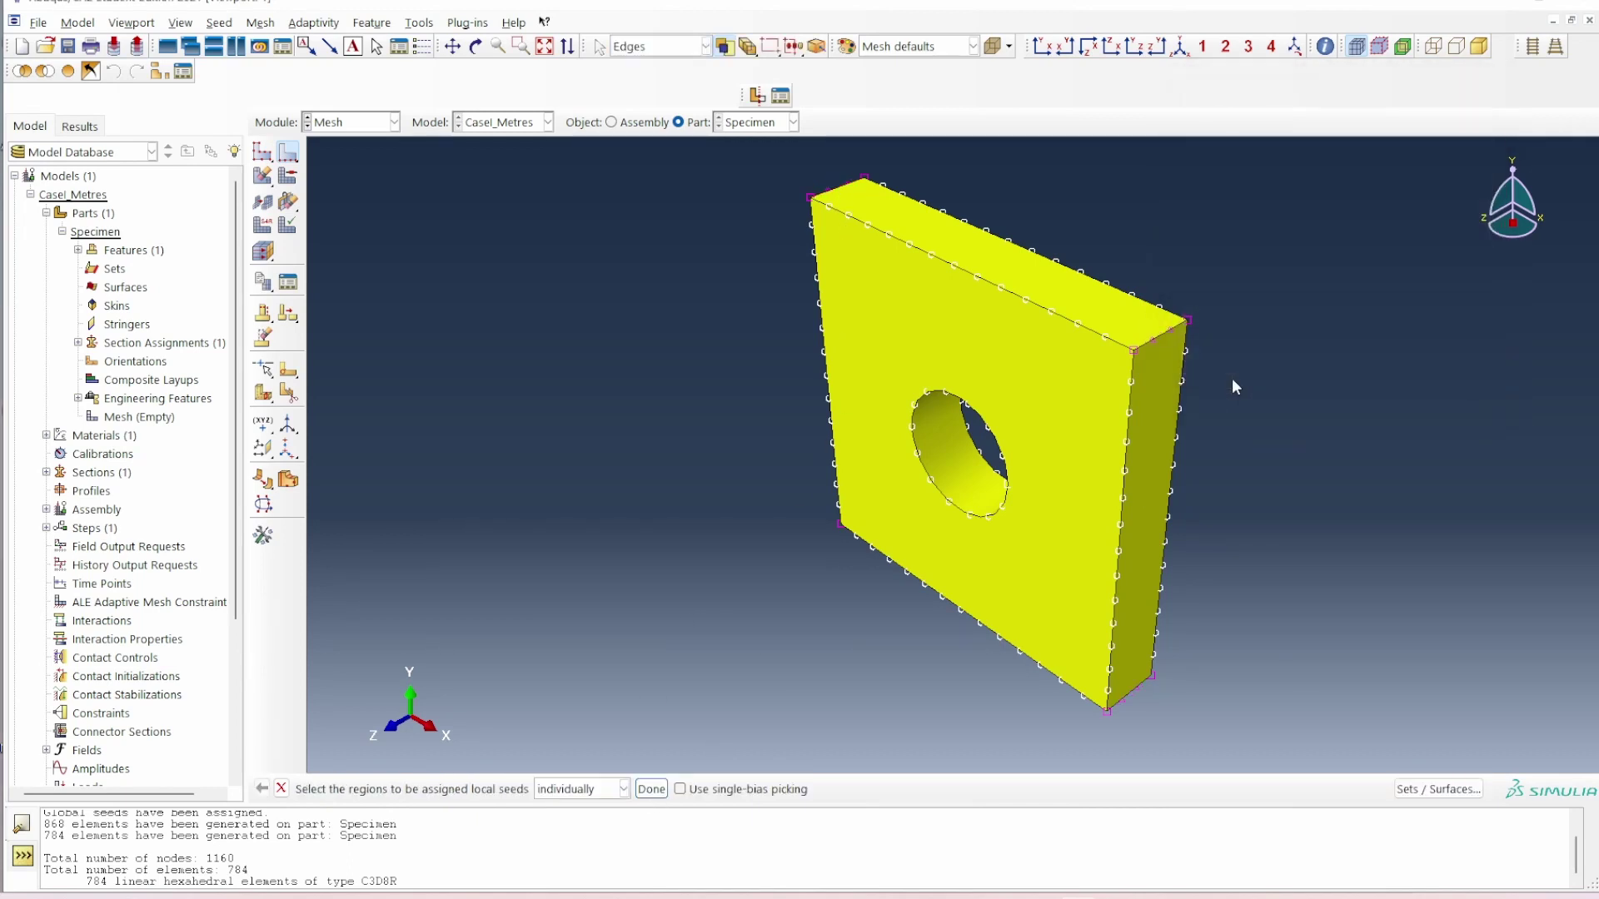
Set the mesh controls to Hex elements with the Sweep technique and Medial axis algorithm, and mesh the specimen
{"action": "left_click", "coordinate": [289, 177]}
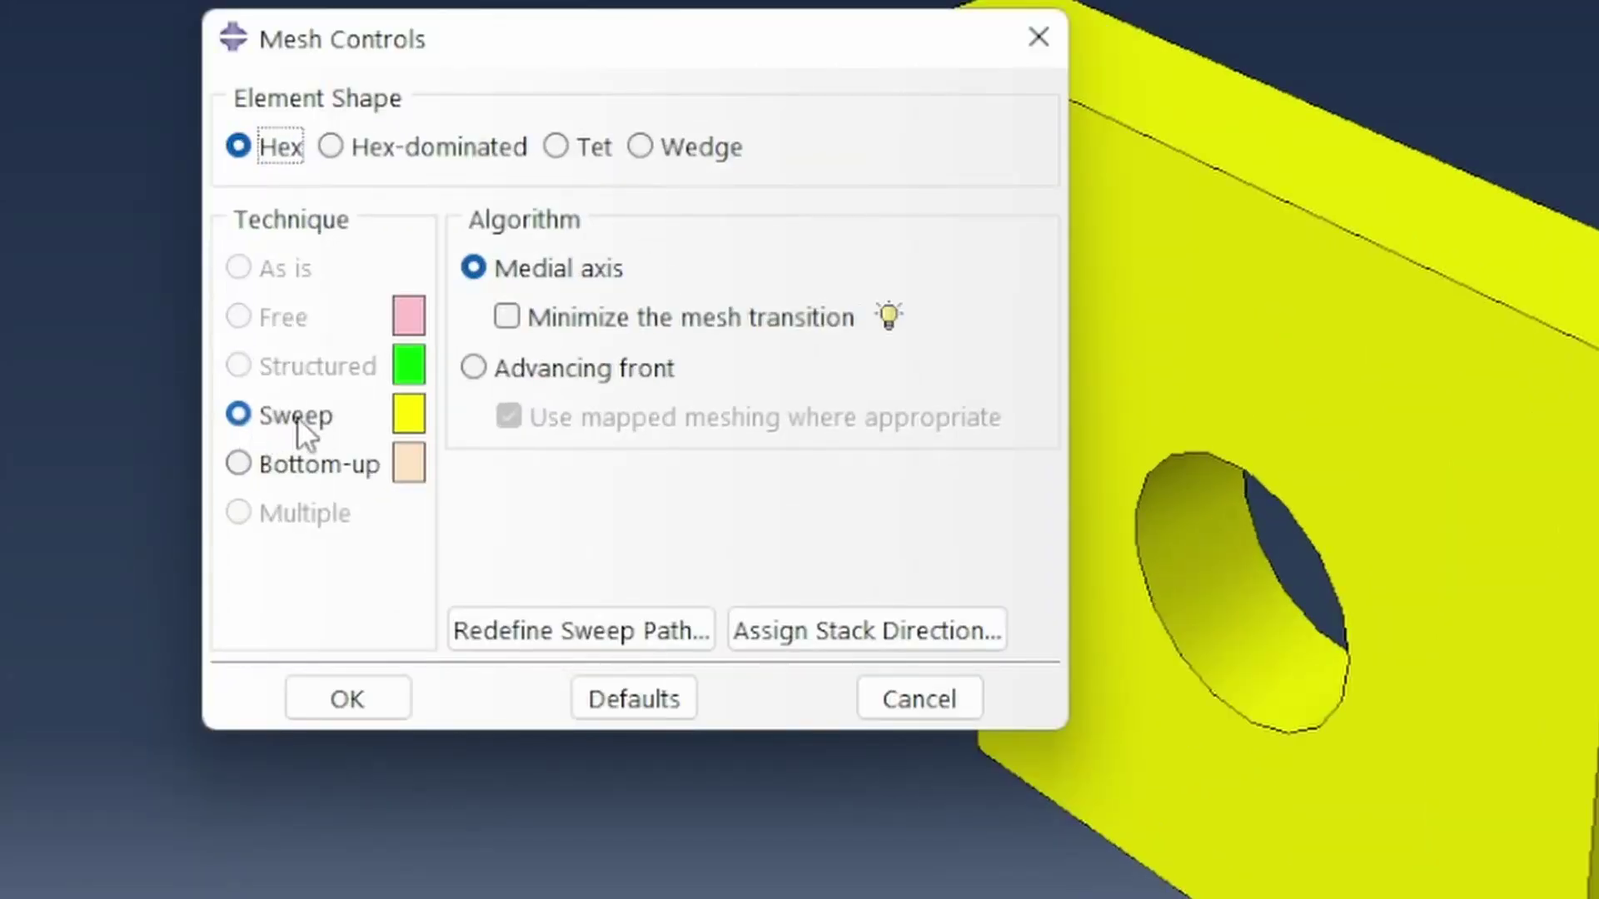
{"action": "left_click", "coordinate": [349, 699]}
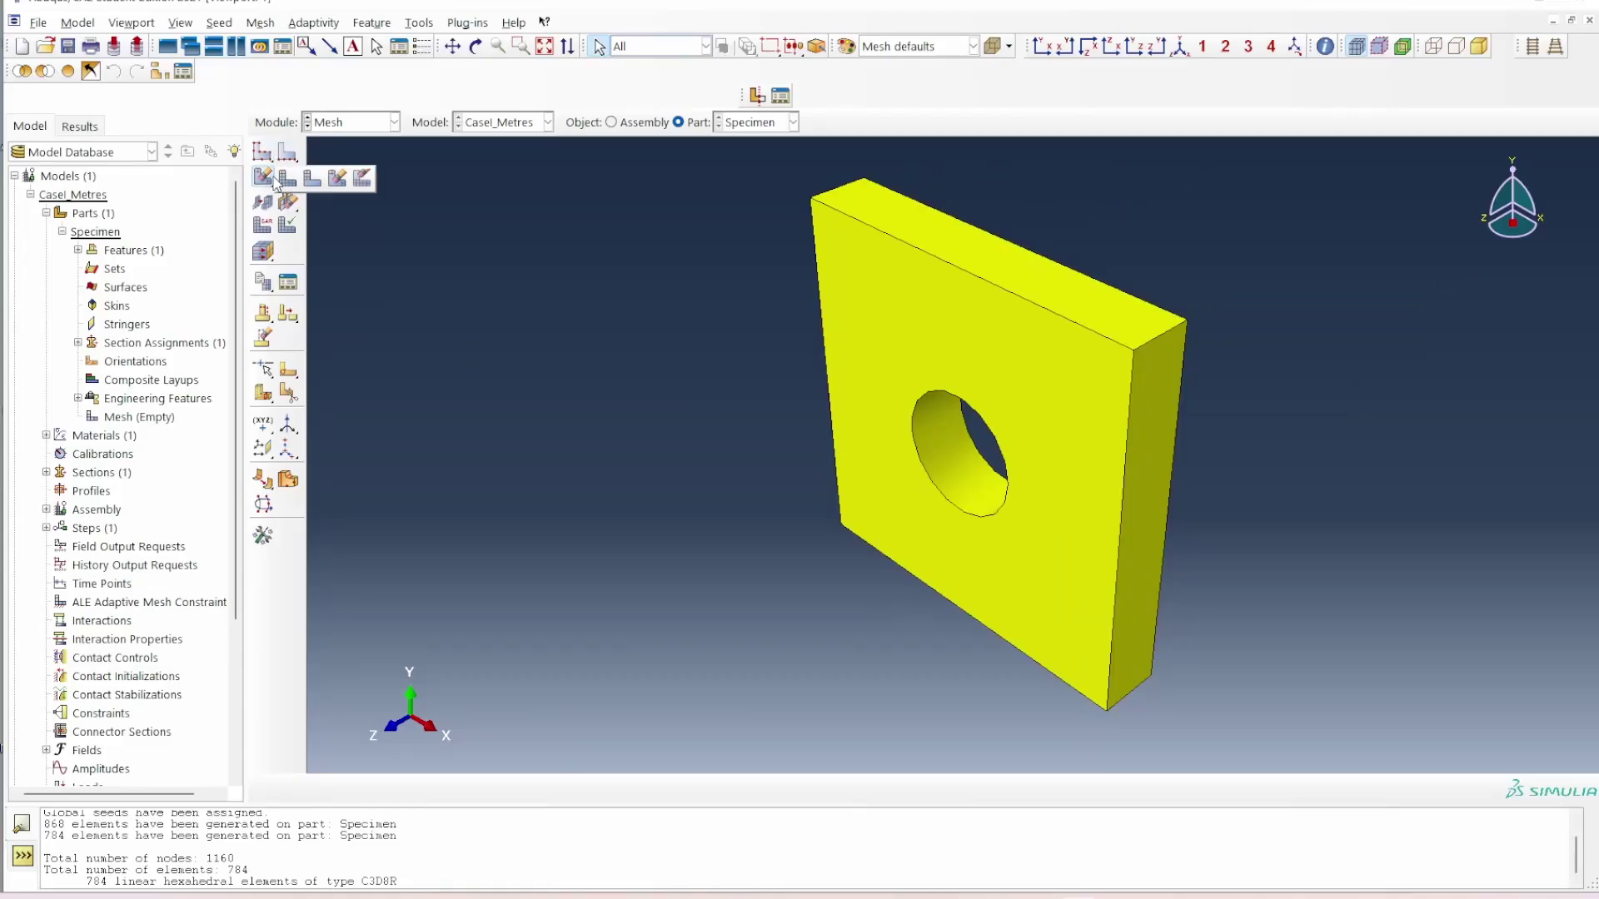
{"action": "left_click", "coordinate": [265, 179]}
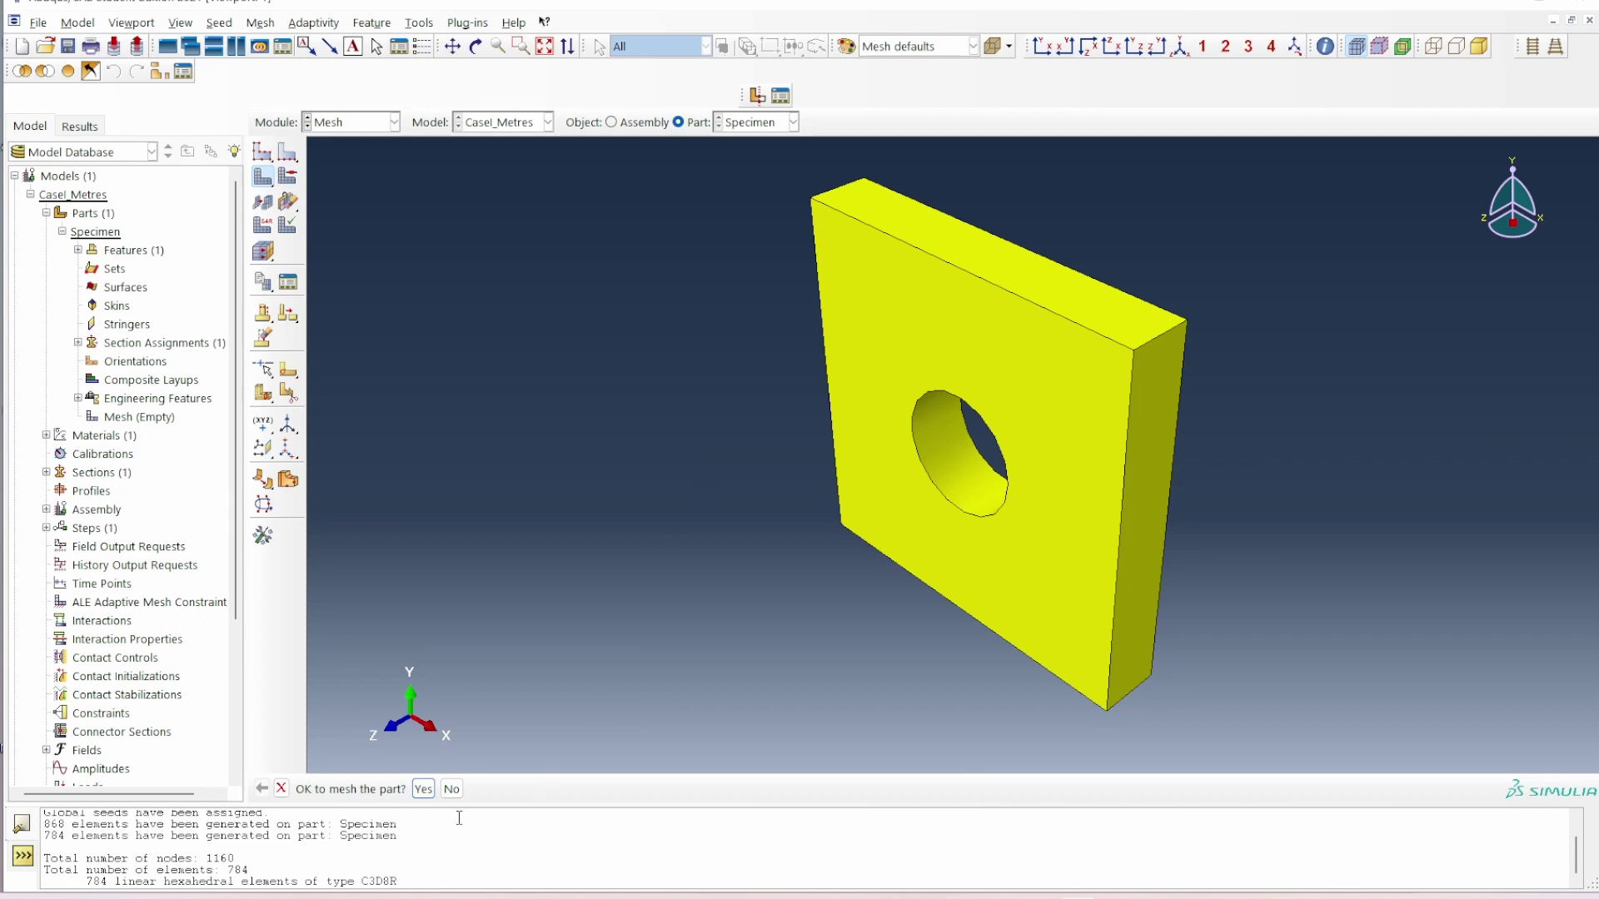
{"action": "left_click", "coordinate": [423, 789]}
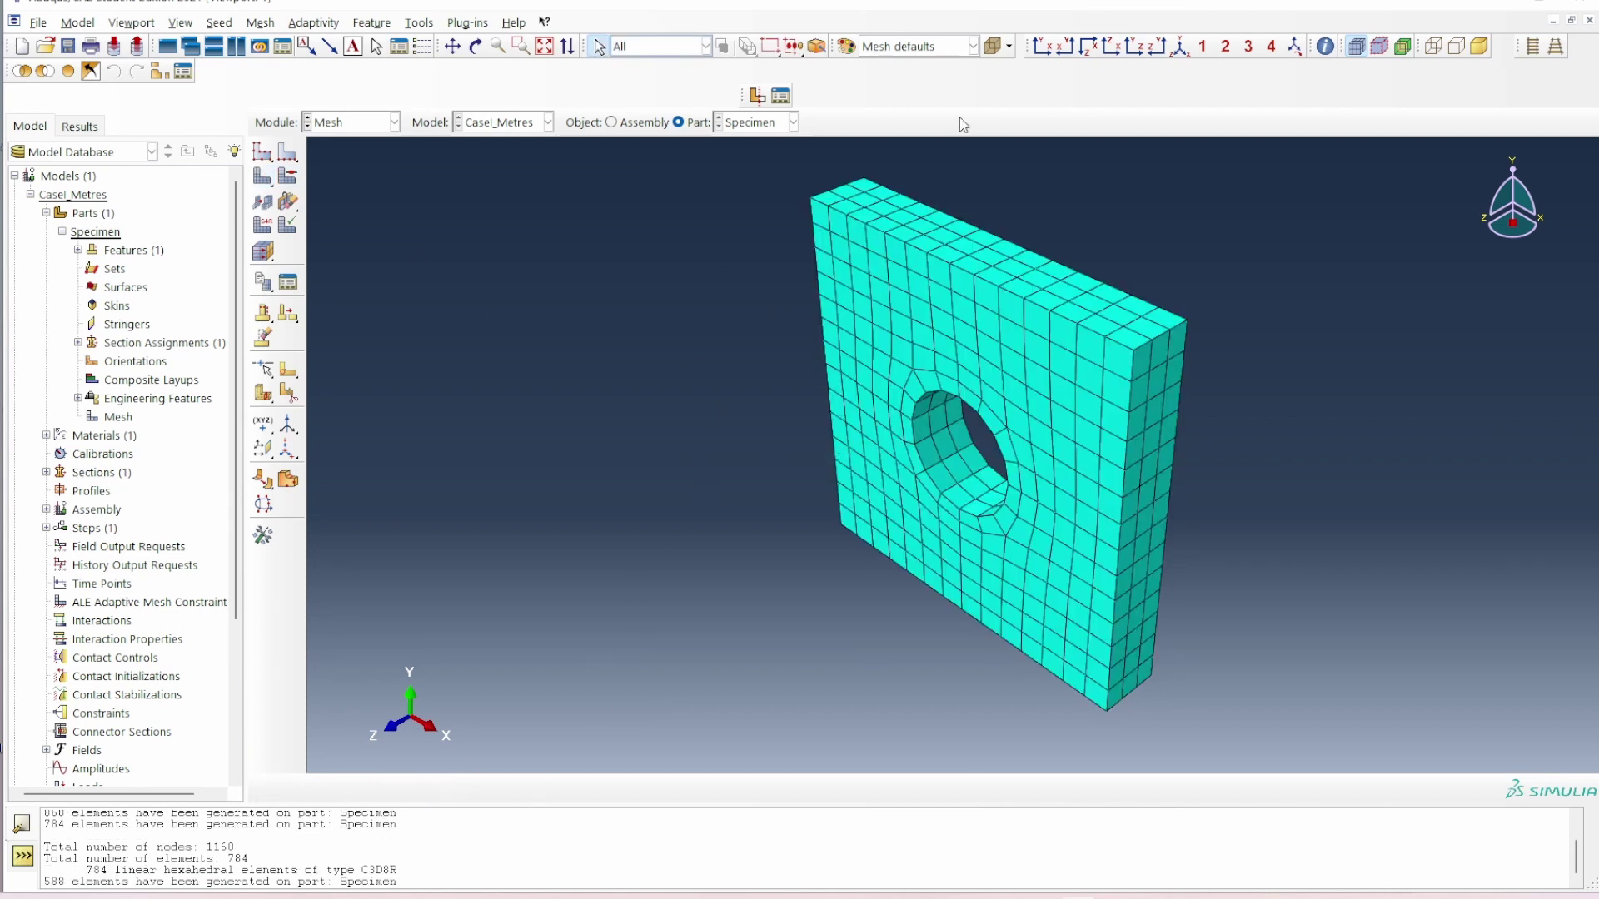
Query the mesh of the entire part to check its node and element counts
{"action": "left_click", "coordinate": [1325, 46]}
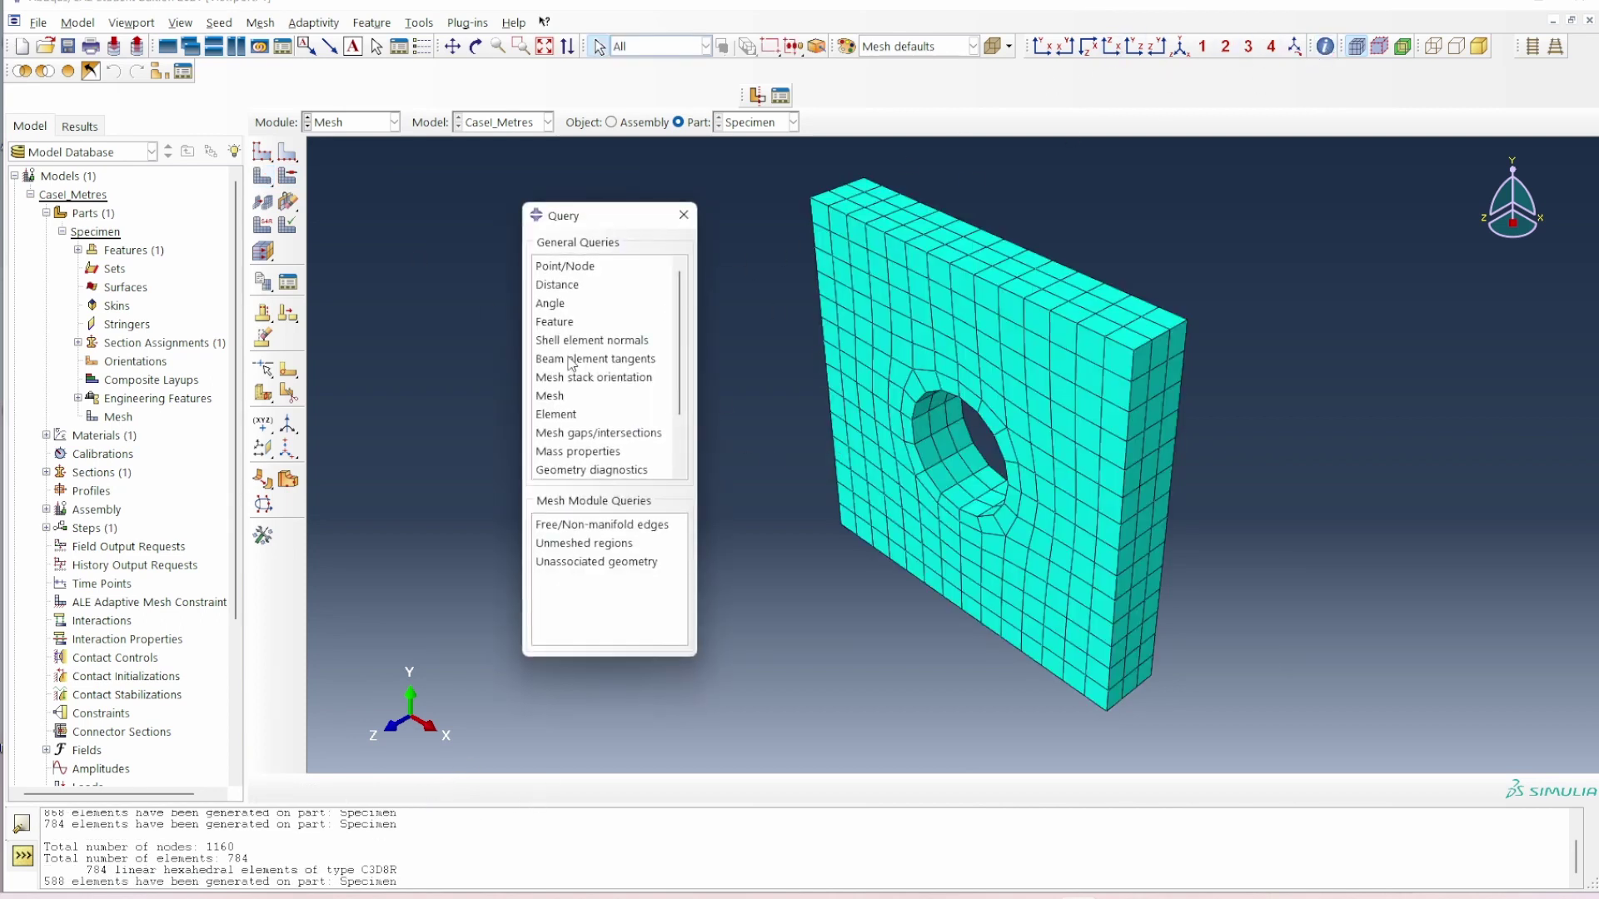
{"action": "left_click", "coordinate": [560, 397]}
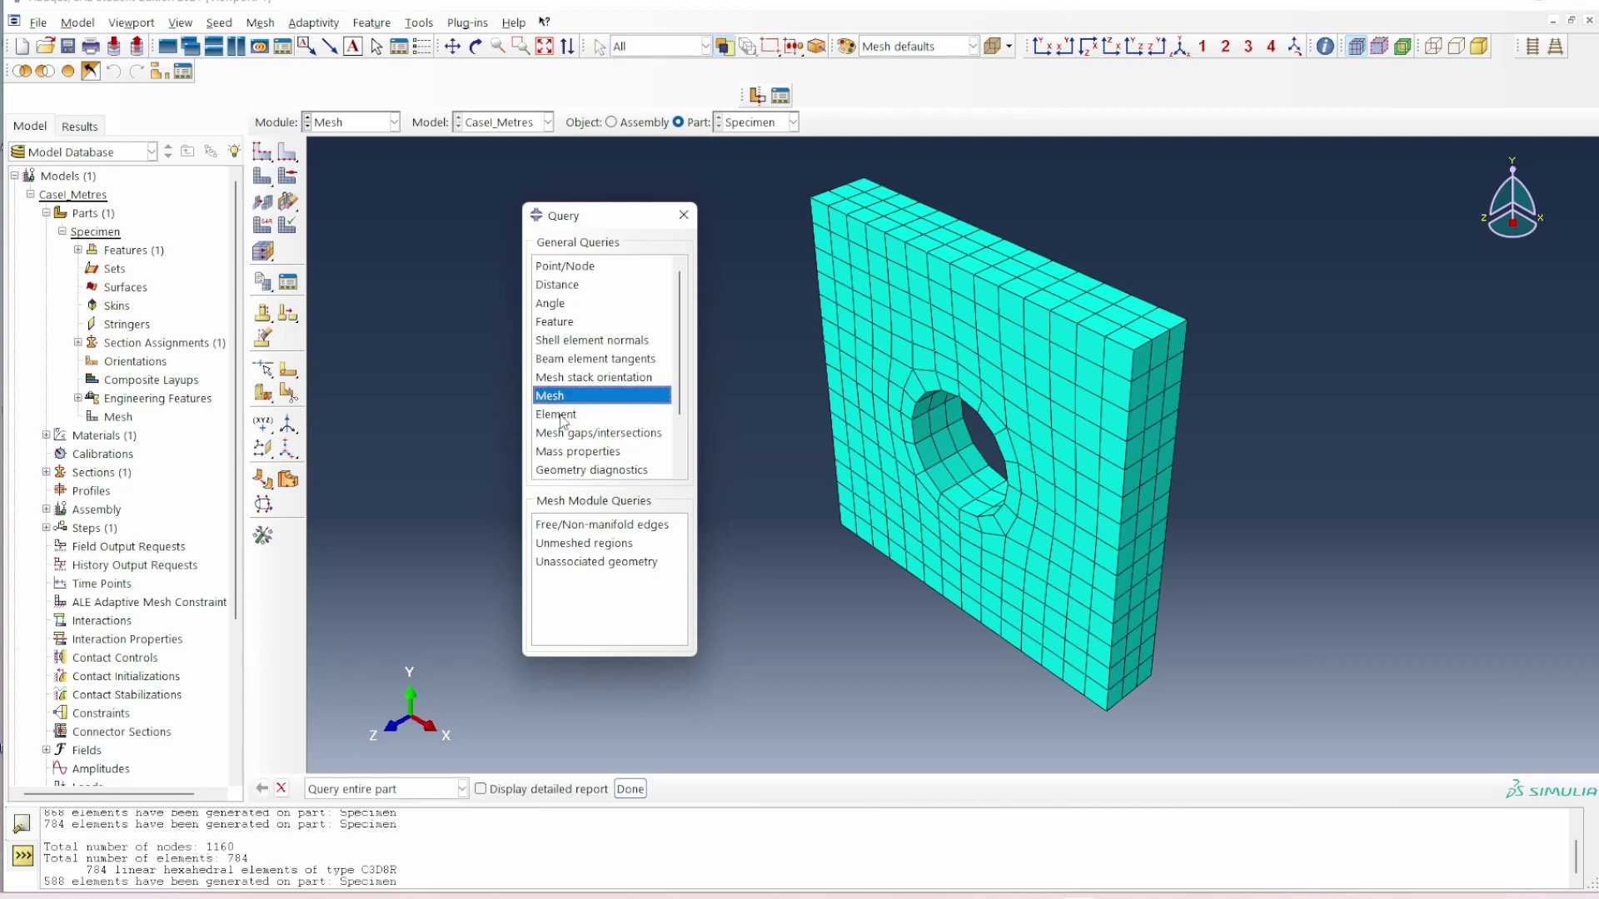
{"action": "left_click", "coordinate": [631, 789]}
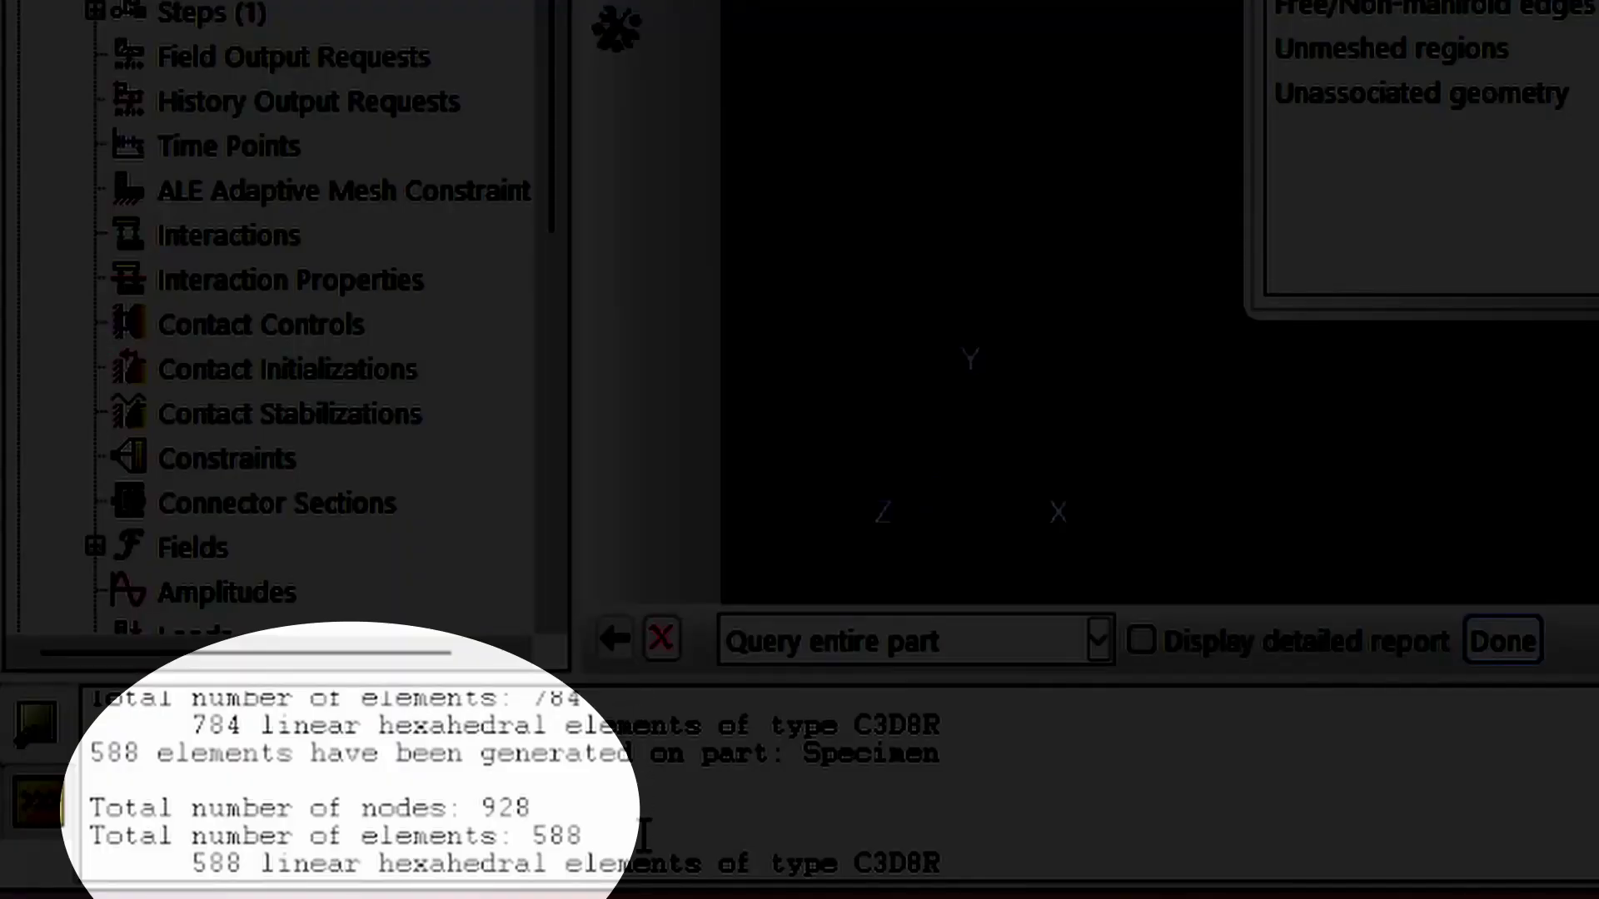
{"action": "left_click_drag", "start_coordinate": [539, 808], "coordinate": [480, 806]}
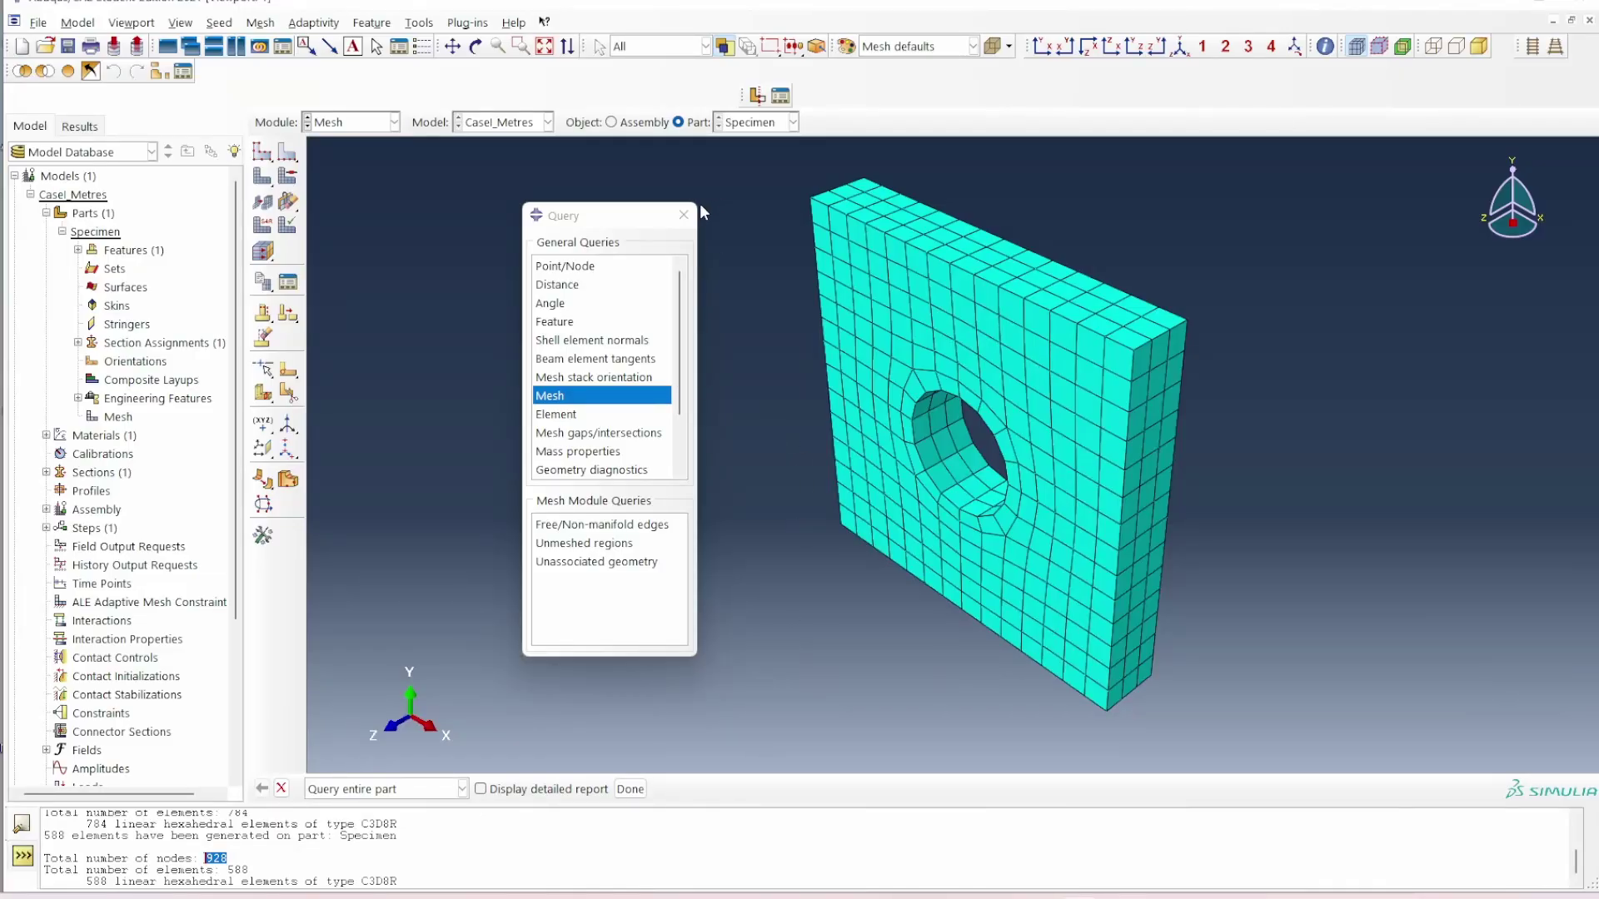
{"action": "left_click", "coordinate": [683, 216]}
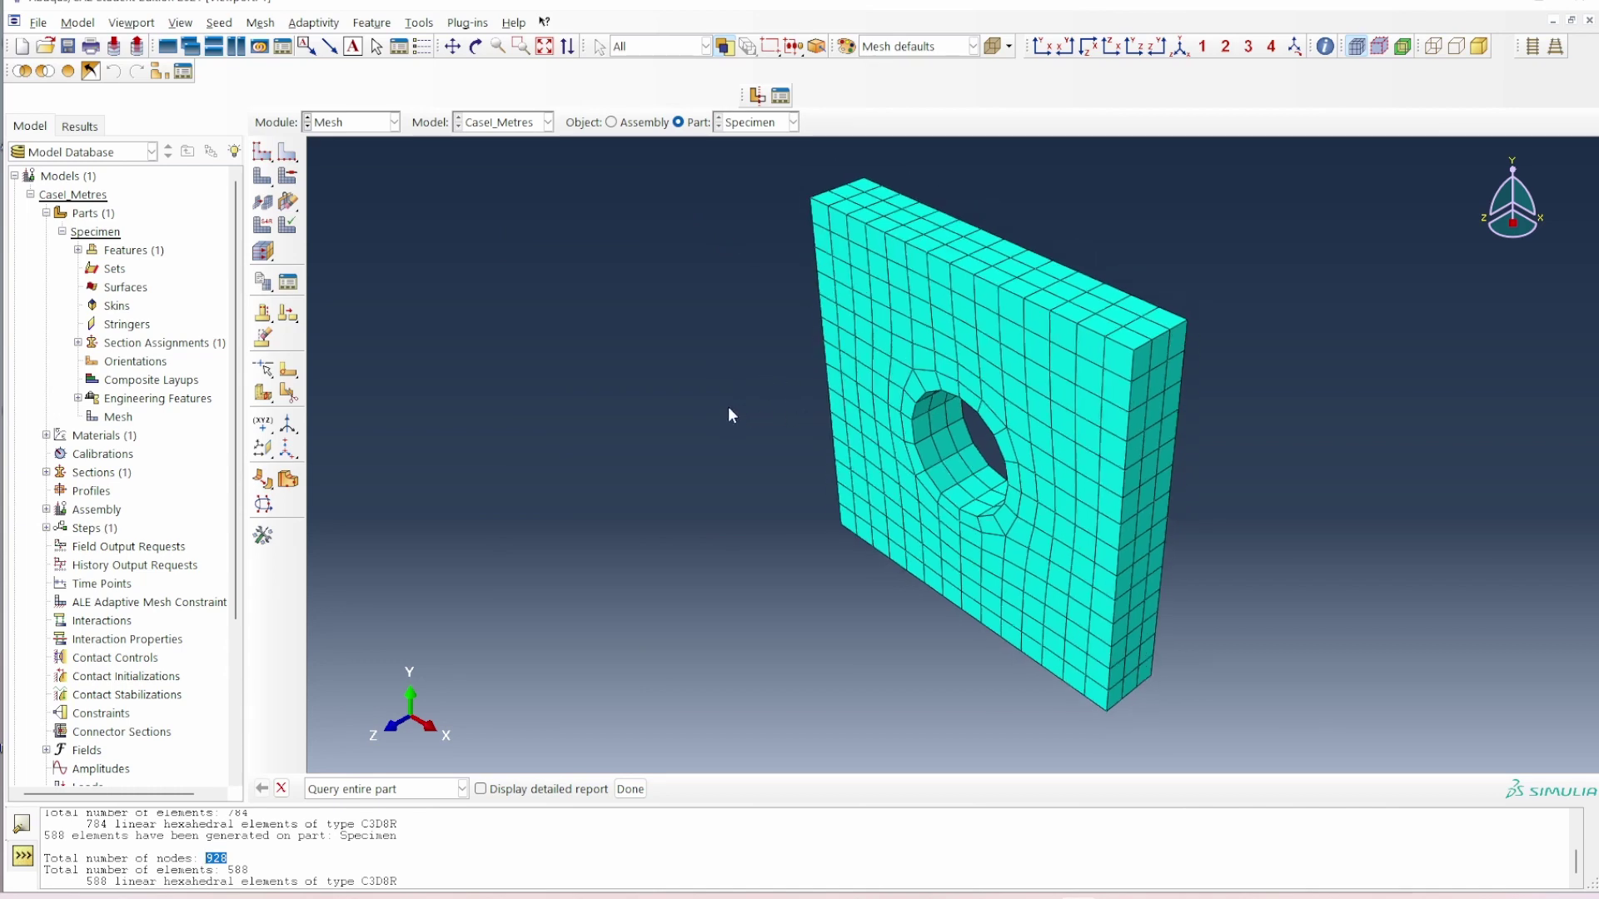
Add an instance of the meshed specimen to the assembly
{"action": "left_click", "coordinate": [476, 46]}
{"action": "left_click_drag", "start_coordinate": [783, 420], "coordinate": [807, 421]}
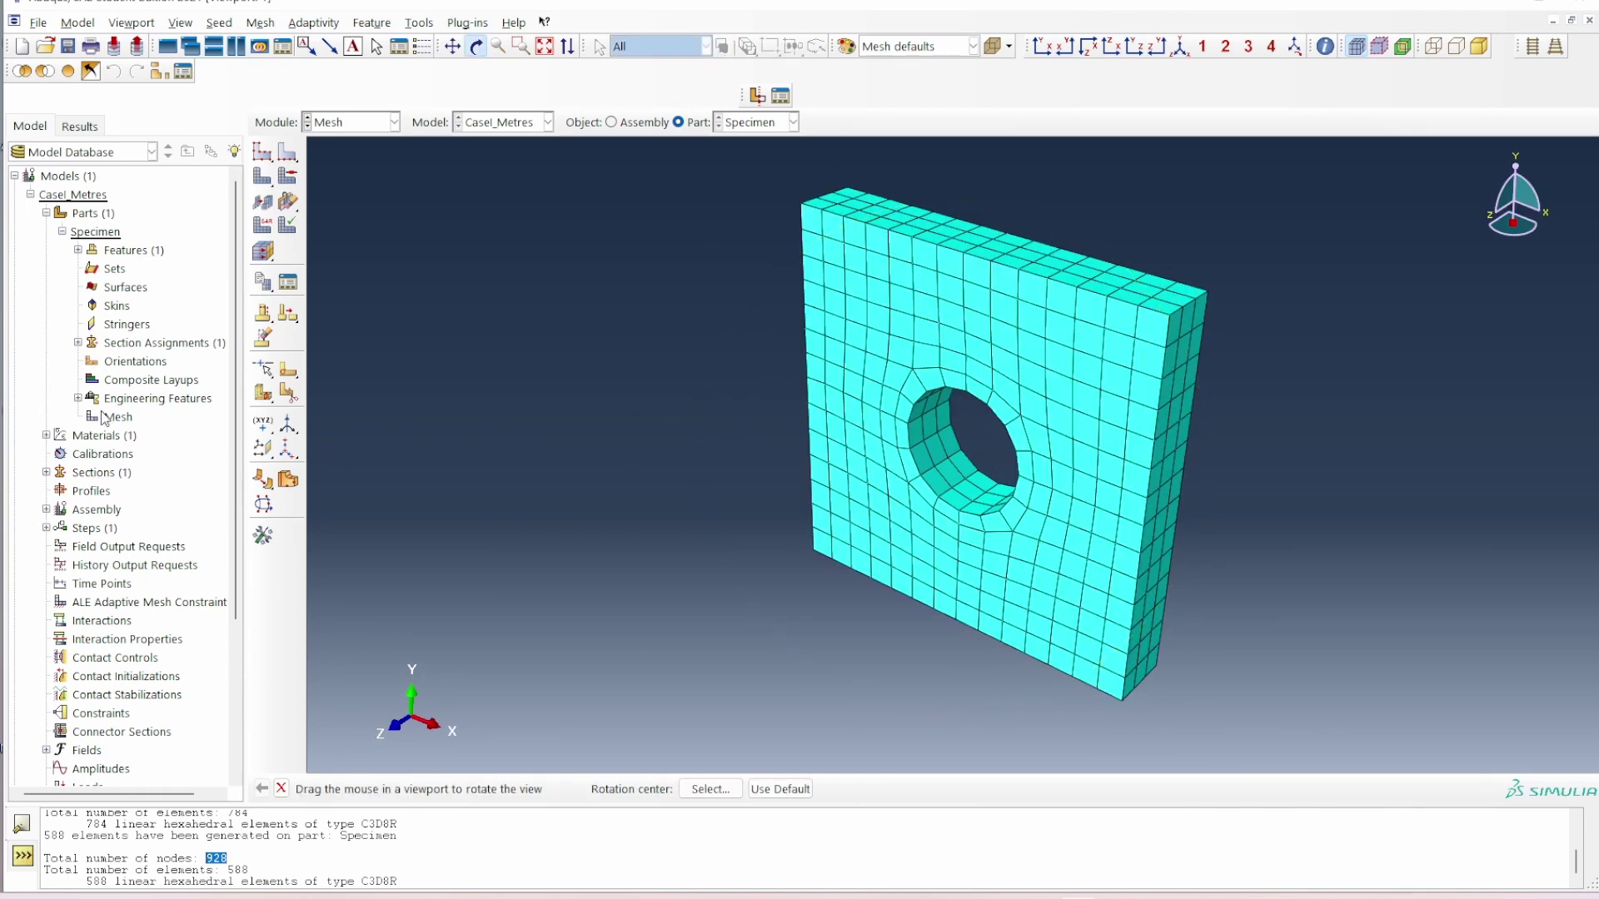
{"action": "left_click", "coordinate": [46, 509]}
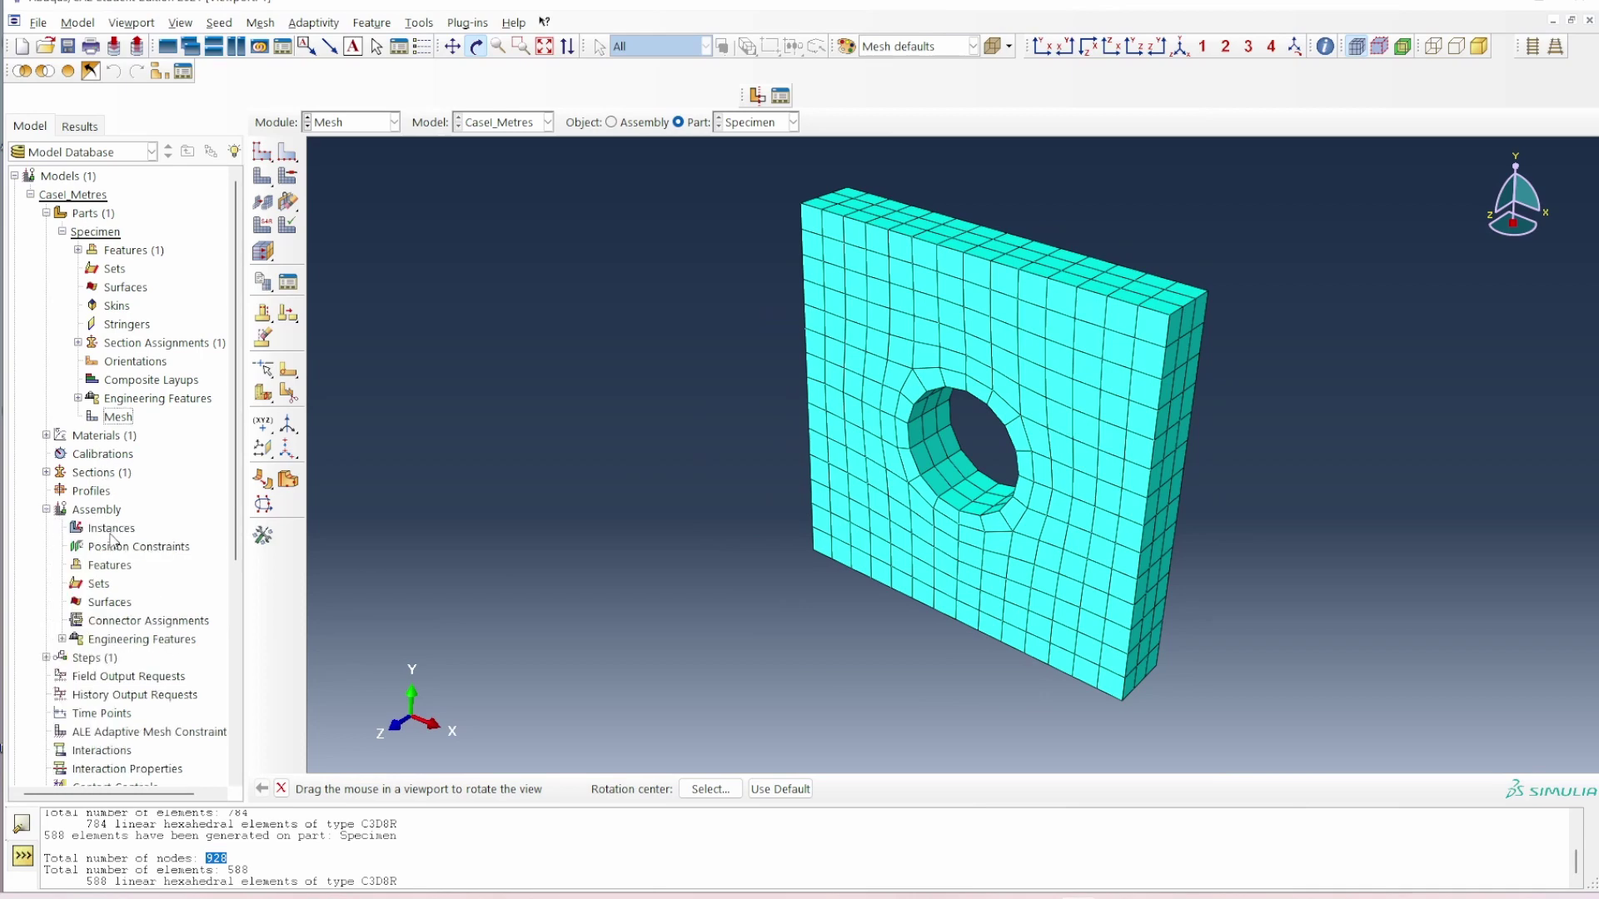
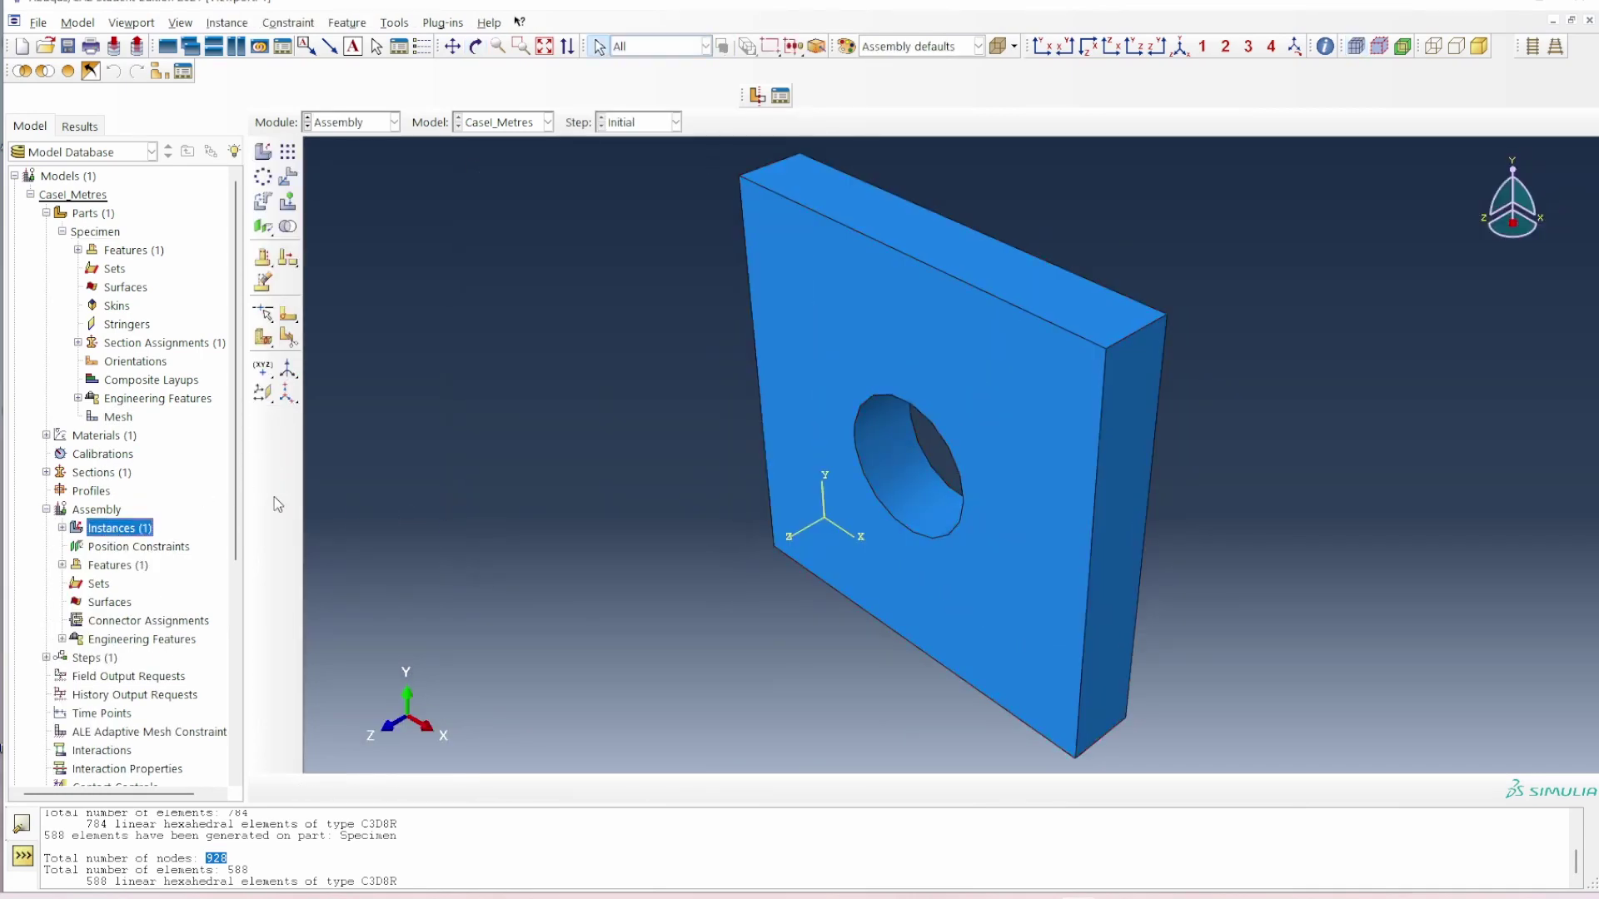
Create a Static, General step named loadingStep after the Initial step
{"action": "left_click", "coordinate": [94, 314]}
{"action": "double_click", "coordinate": [95, 315]}
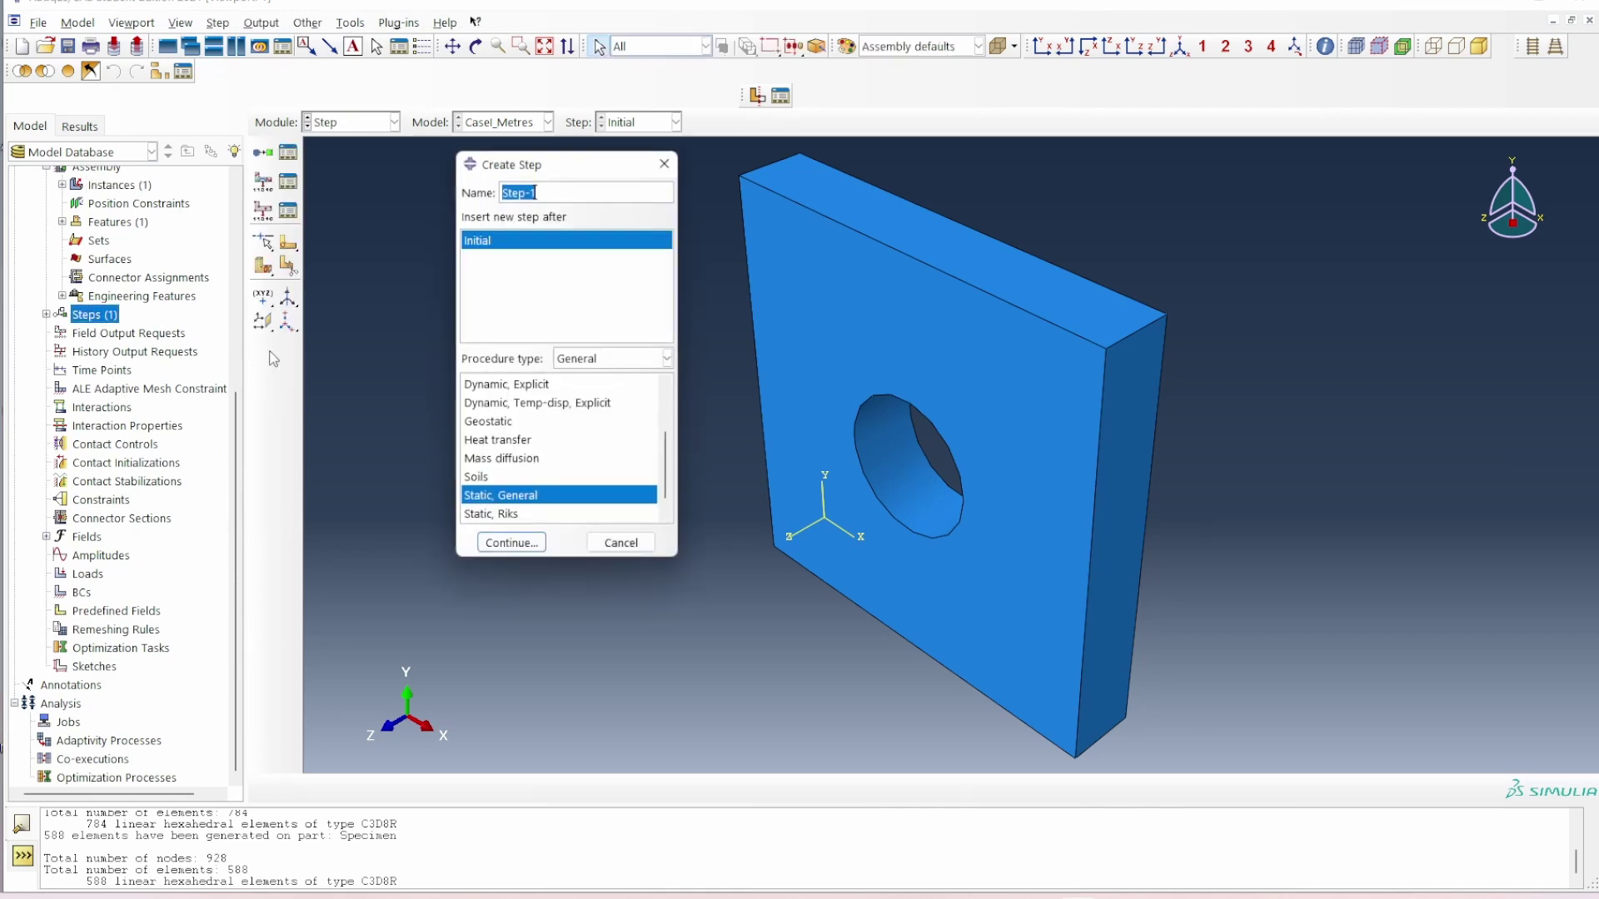
{"action": "type", "text": "loadingStep"}
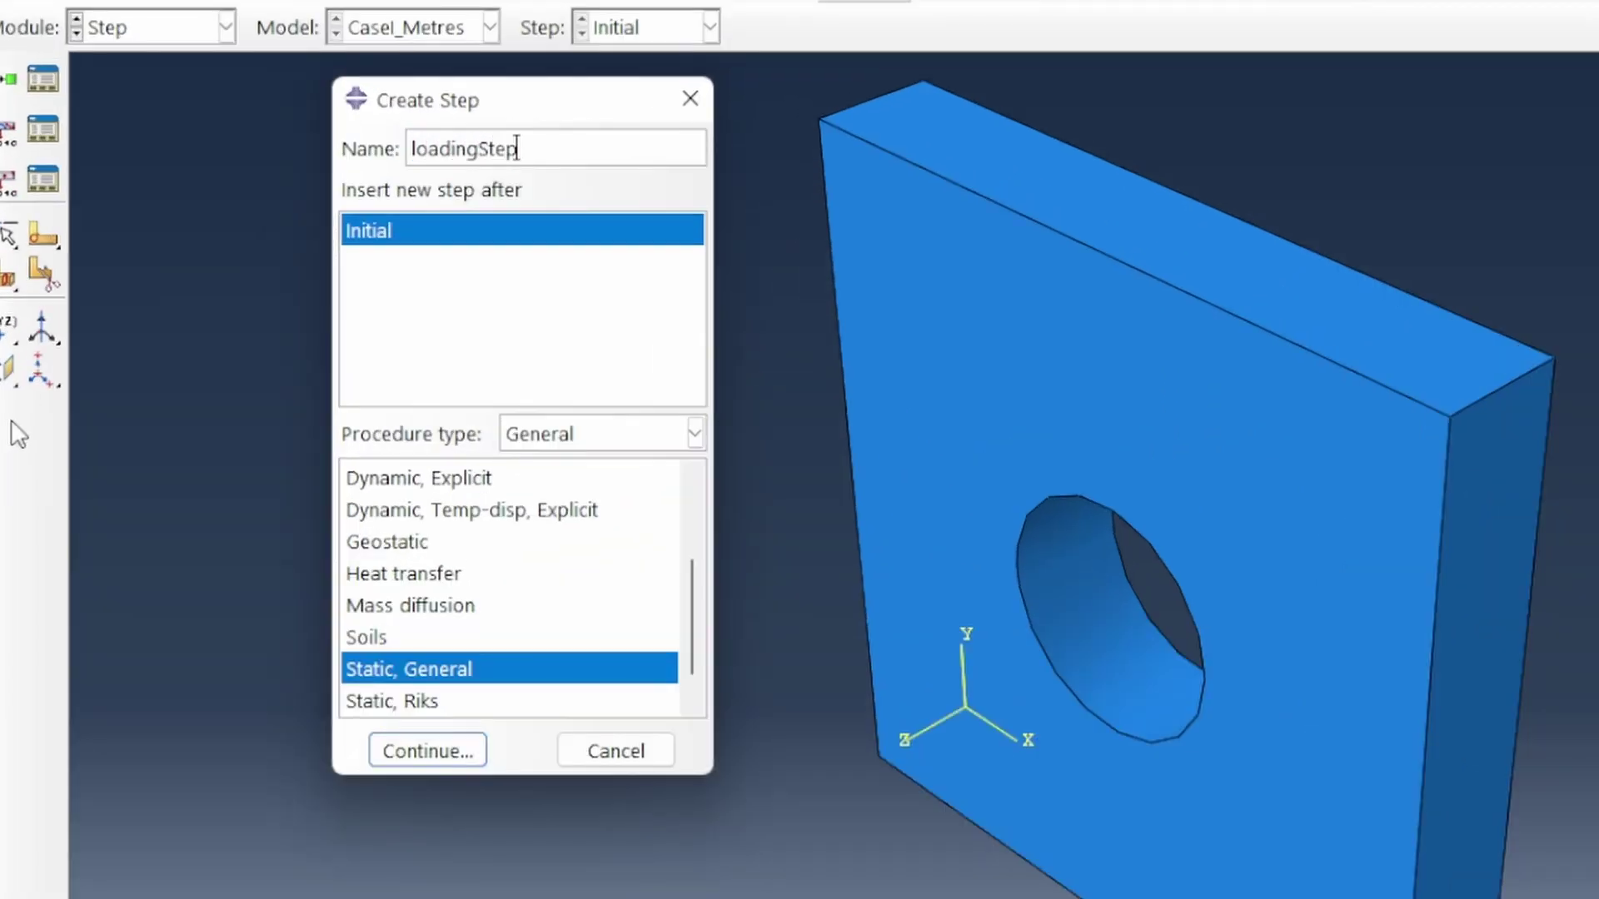
{"action": "key", "text": "Return"}
{"action": "left_click", "coordinate": [586, 819]}
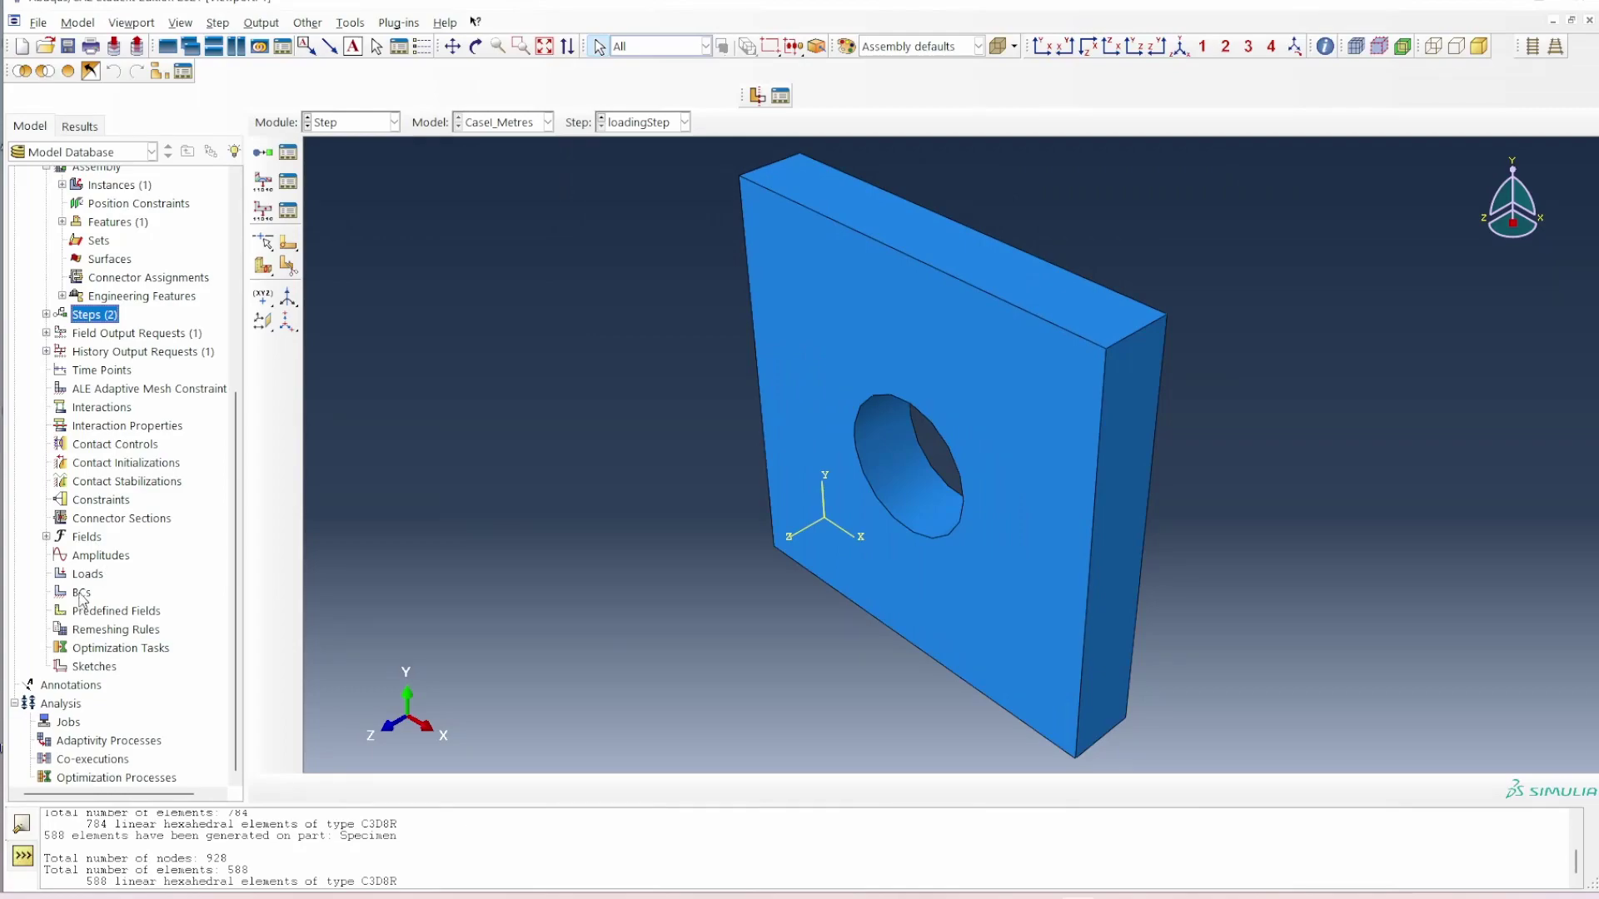
Start a mechanical Symmetry/Antisymmetry/Encastre boundary condition named FixedBack in the Initial step
{"action": "double_click", "coordinate": [82, 592]}
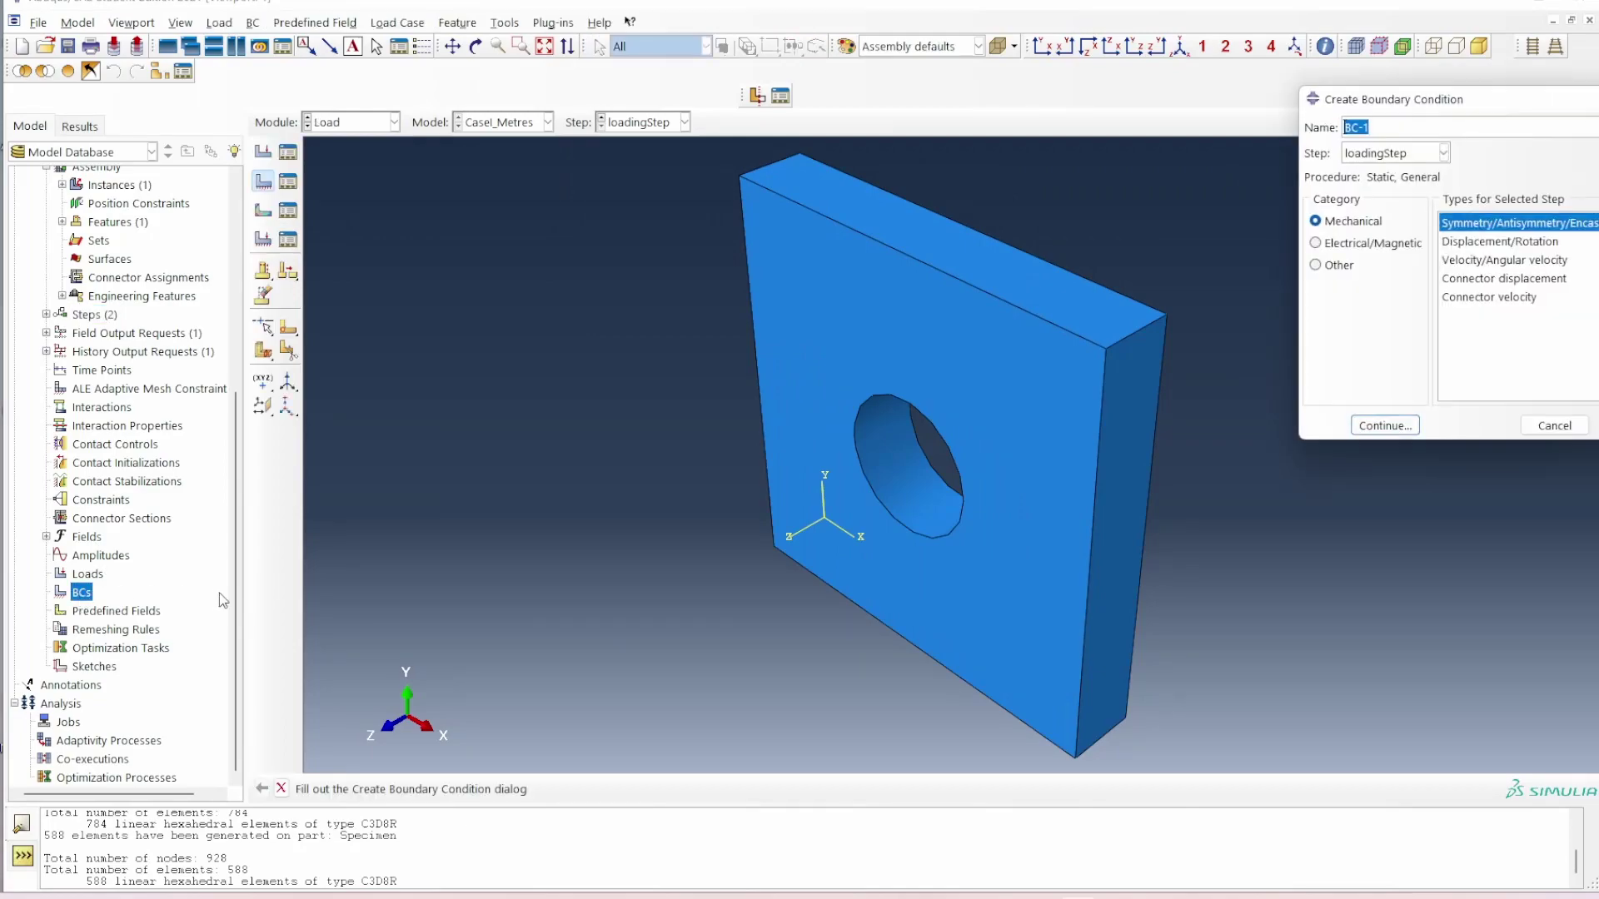
{"action": "type", "text": "FixedBack"}
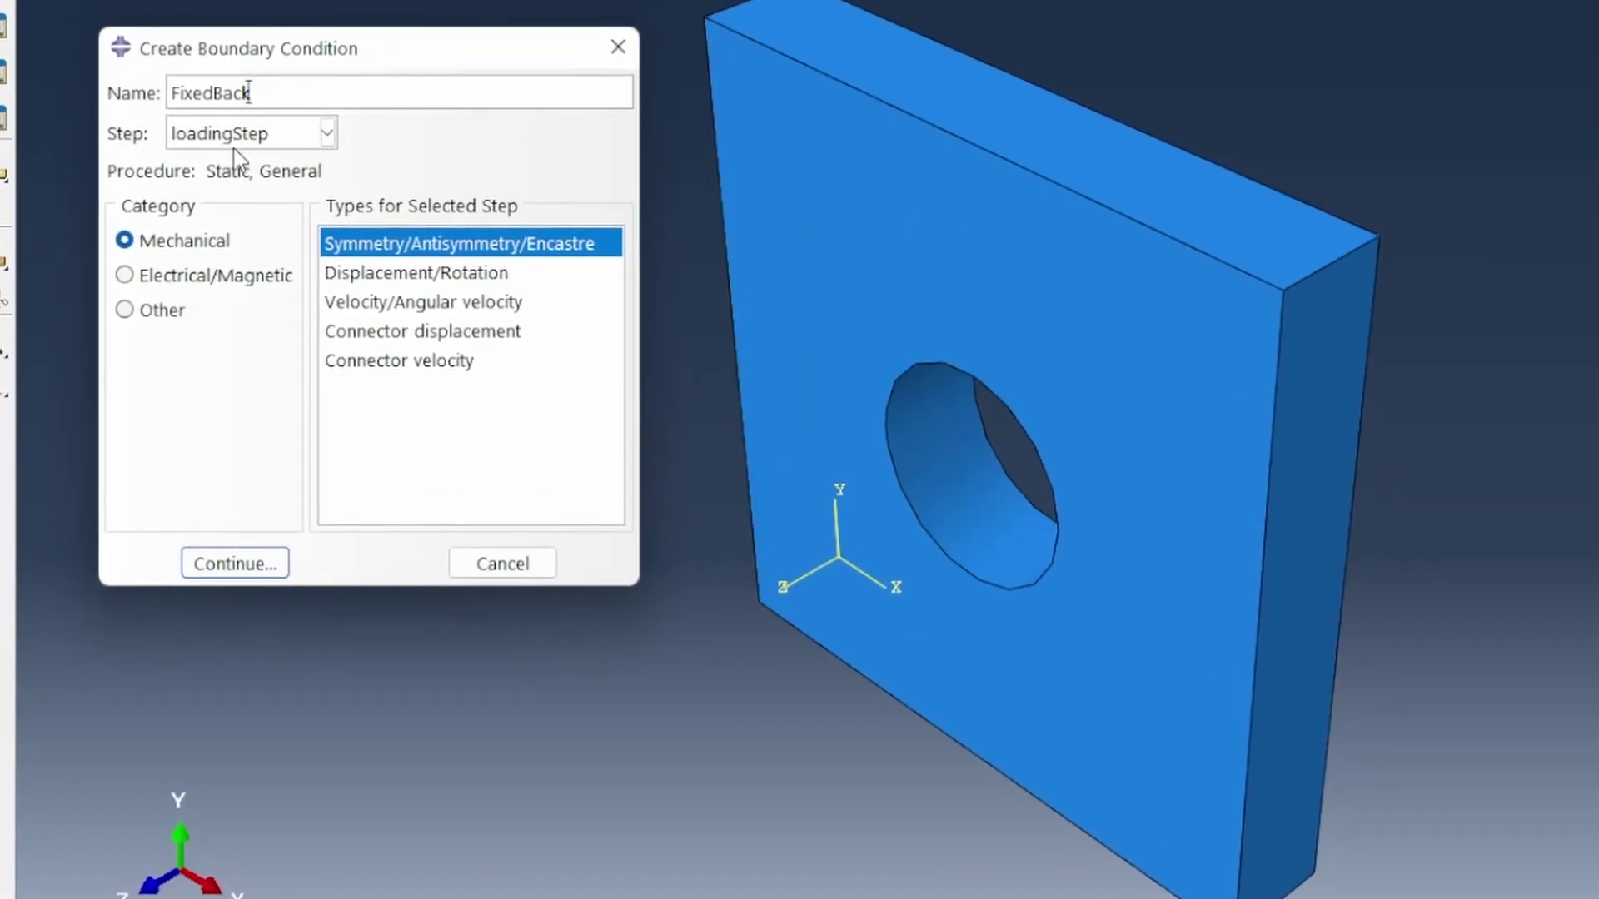
{"action": "left_click", "coordinate": [452, 254]}
{"action": "left_click", "coordinate": [237, 167]}
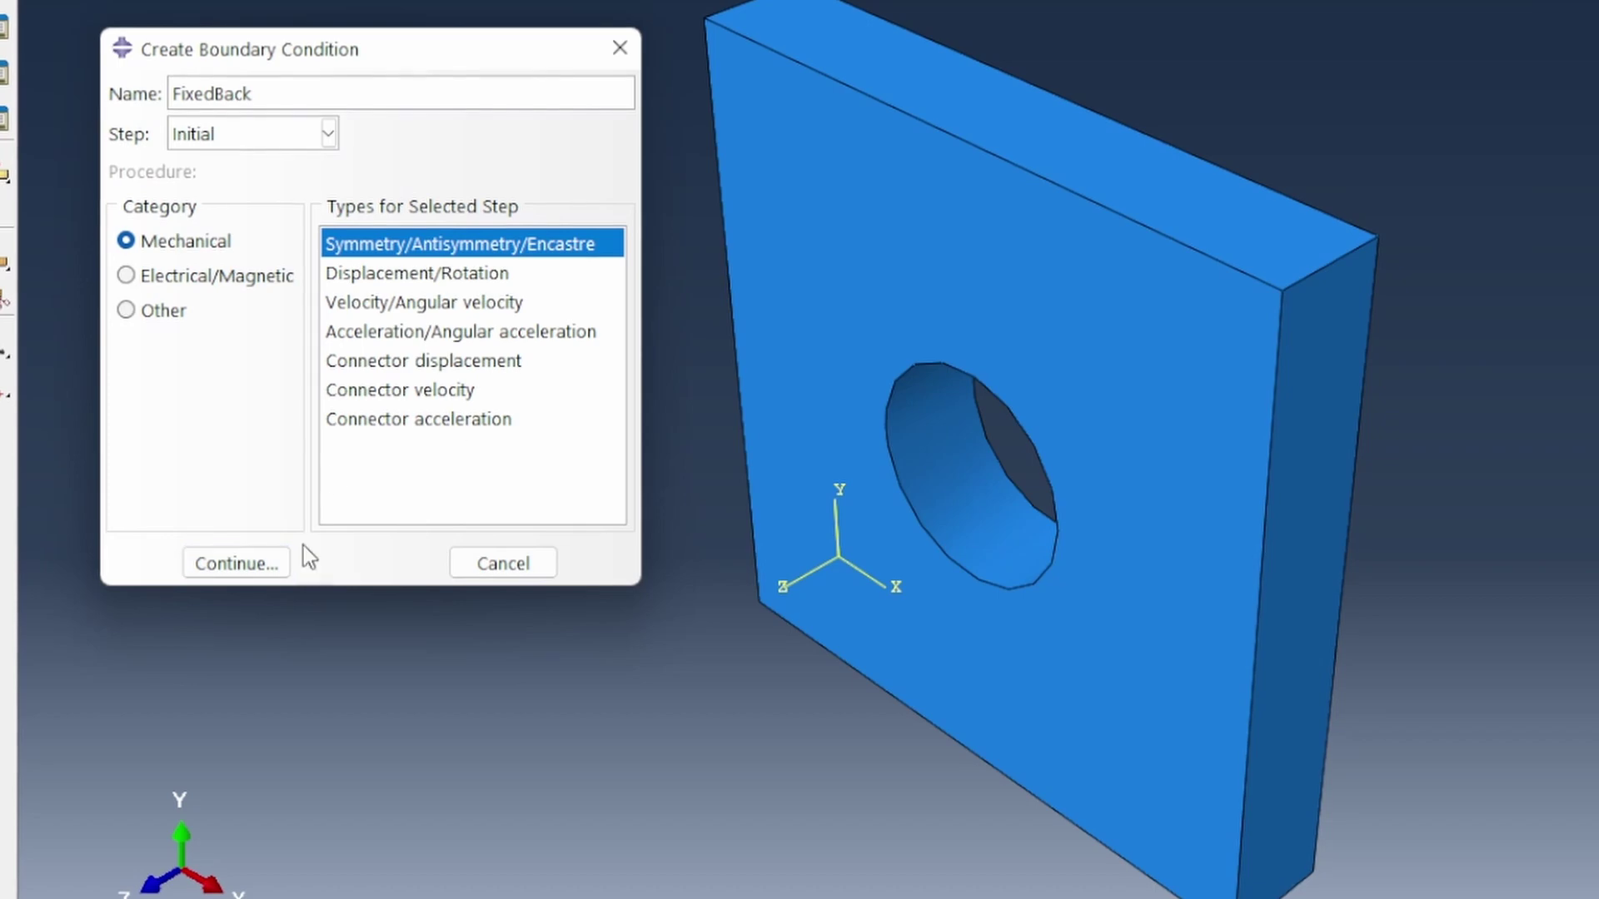
{"action": "left_click", "coordinate": [246, 571]}
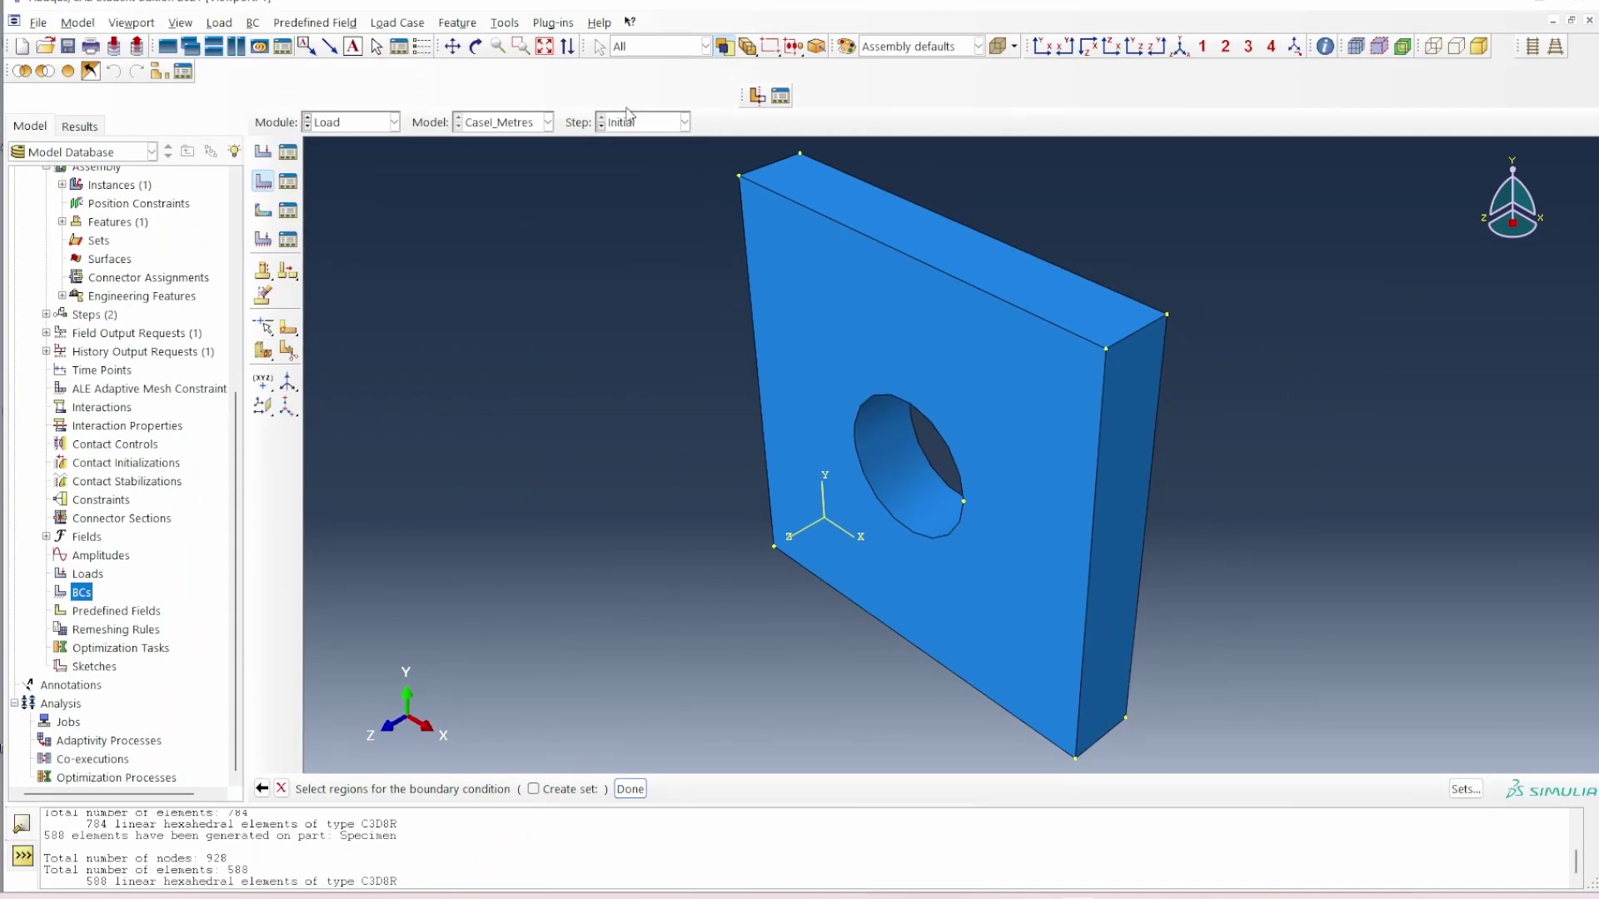
Apply FixedBack to the narrow side face at the plate's negative X end with the ENCASTRE constraint
{"action": "left_click", "coordinate": [475, 46]}
{"action": "mouse_move", "coordinate": [806, 446]}
{"action": "left_mouse_down"}
{"action": "mouse_move", "coordinate": [1160, 542]}
{"action": "mouse_move", "coordinate": [802, 457]}
{"action": "left_mouse_up"}
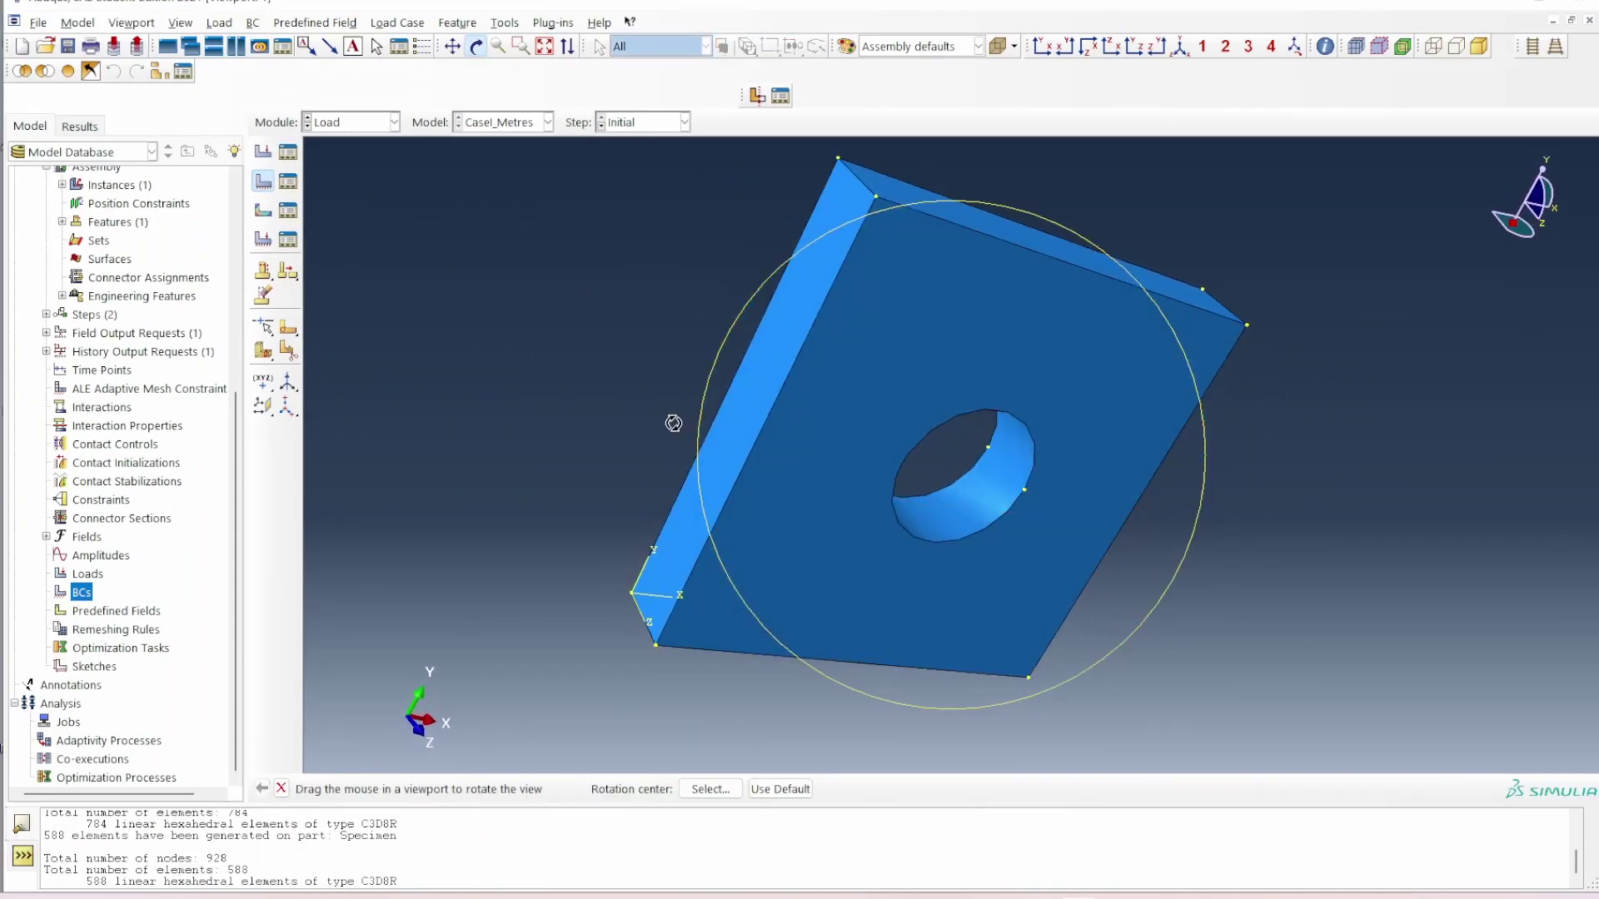
{"action": "right_click", "coordinate": [512, 355]}
{"action": "left_click", "coordinate": [568, 486]}
{"action": "left_click", "coordinate": [747, 418]}
{"action": "left_click", "coordinate": [629, 788]}
{"action": "left_click", "coordinate": [75, 384]}
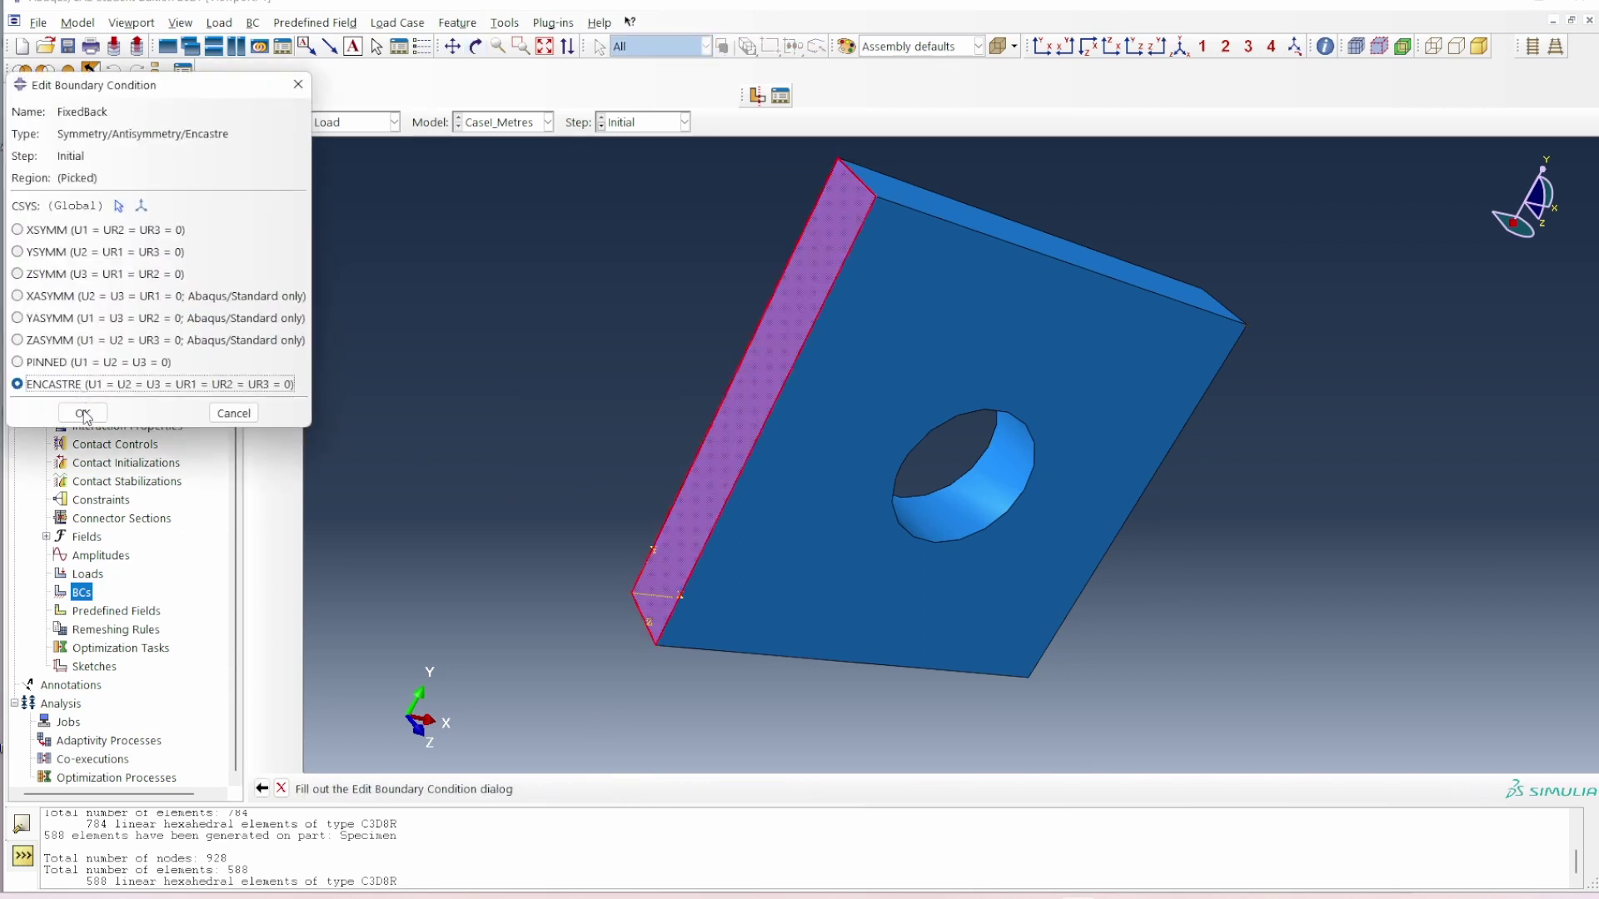
{"action": "left_click", "coordinate": [83, 413]}
Start a mechanical Displacement/Rotation boundary condition named dispFrontTension in loadingStep
{"action": "left_click", "coordinate": [475, 47]}
{"action": "left_click_drag", "start_coordinate": [1131, 464], "coordinate": [932, 595]}
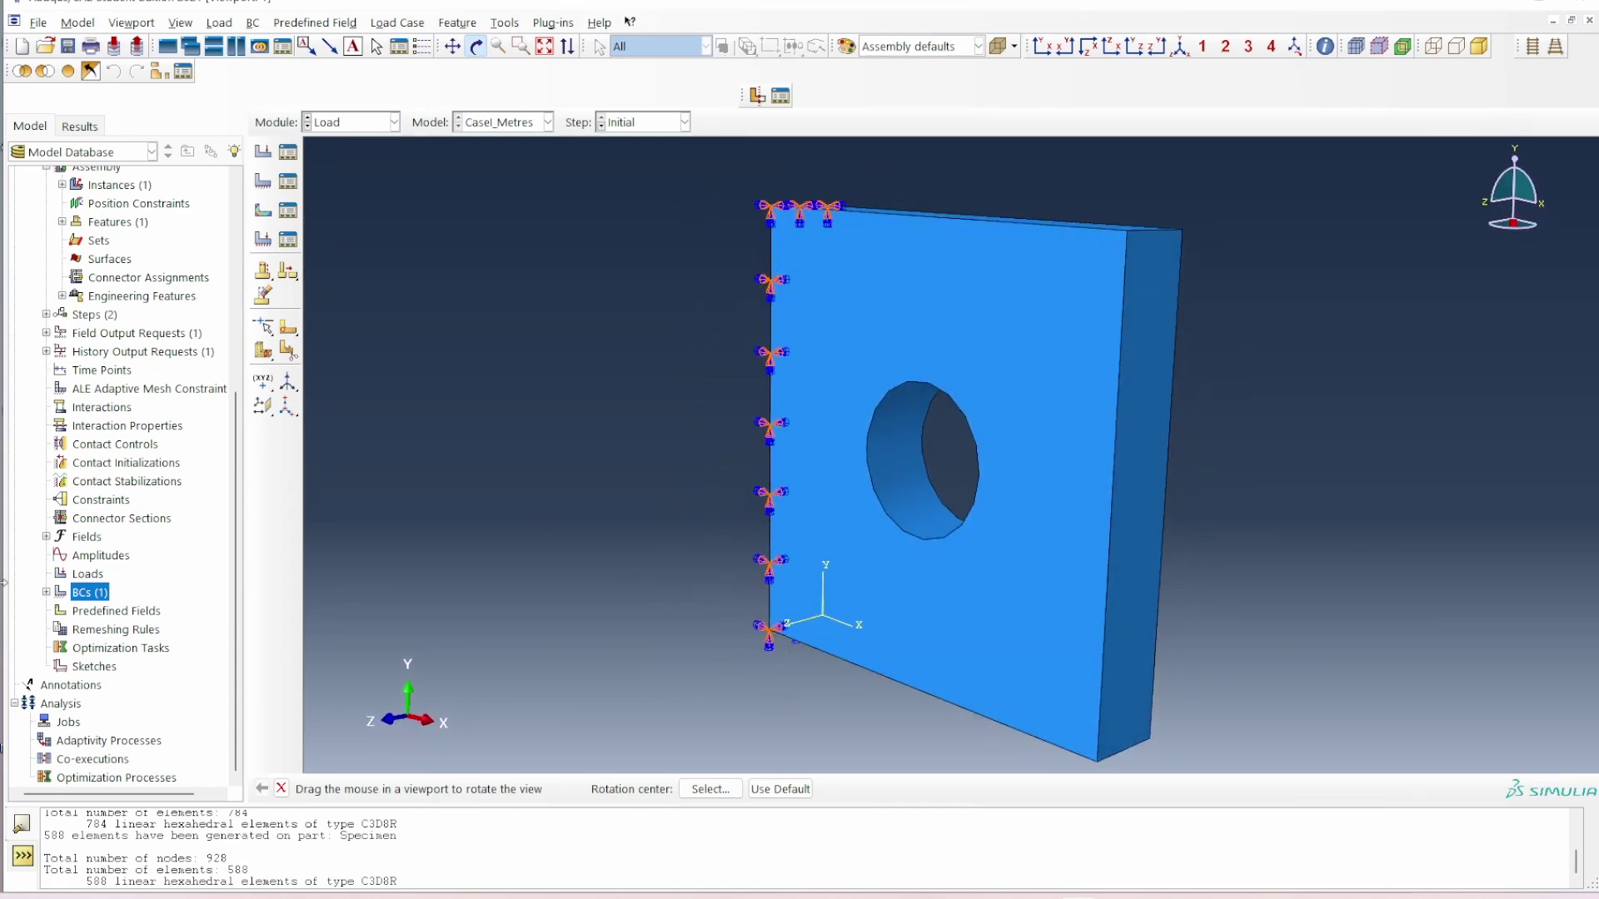
{"action": "key", "text": "Escape"}
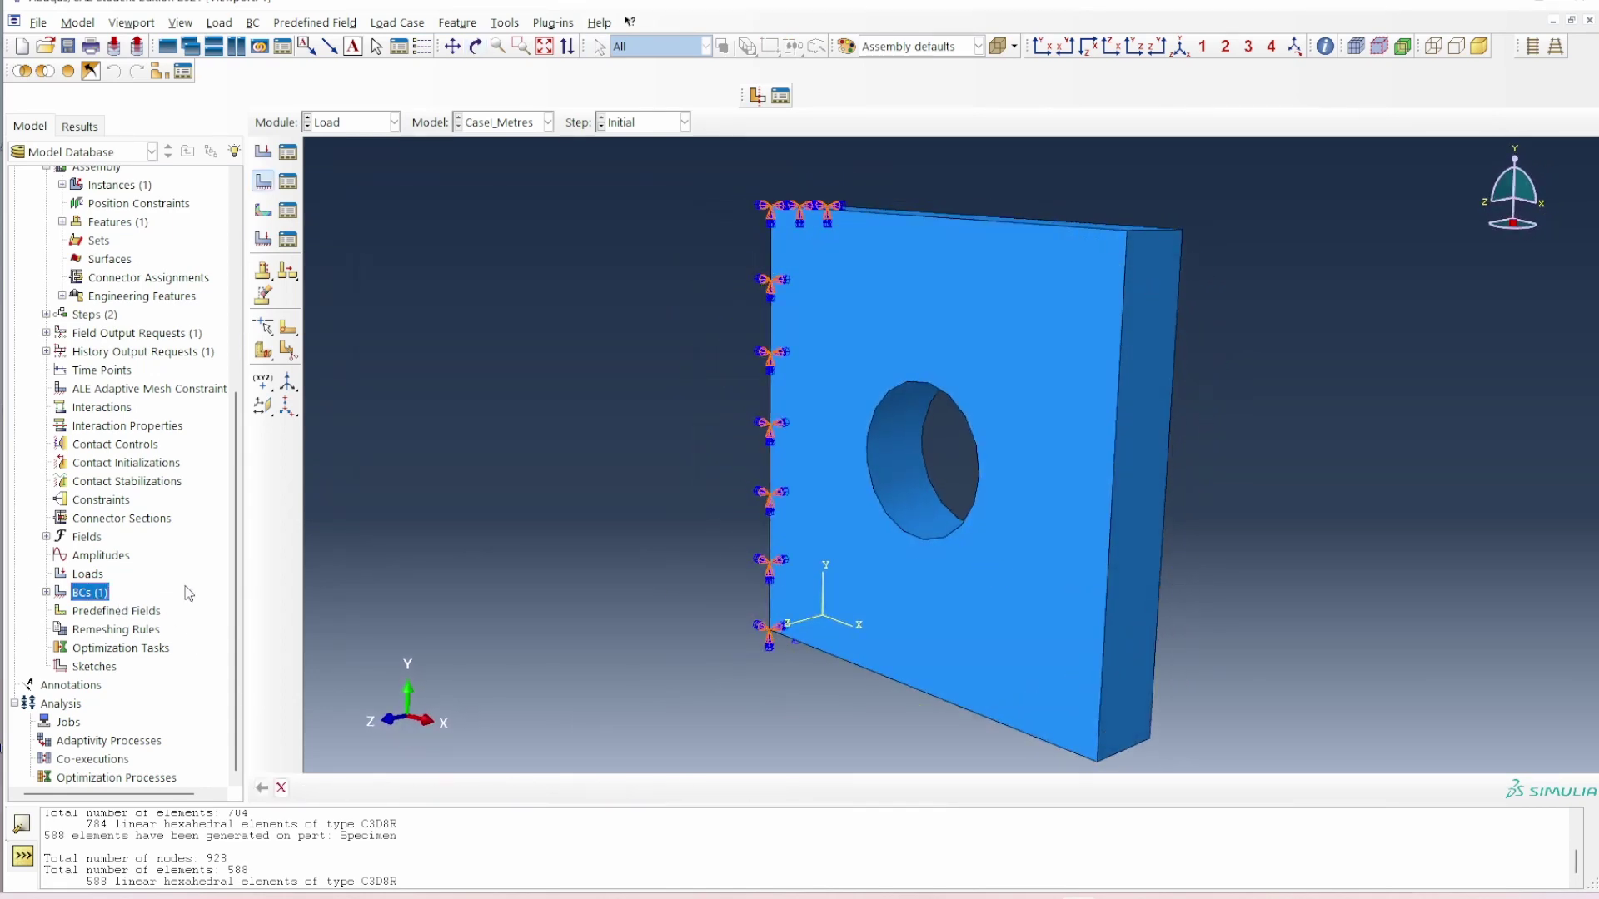
{"action": "double_click", "coordinate": [91, 592]}
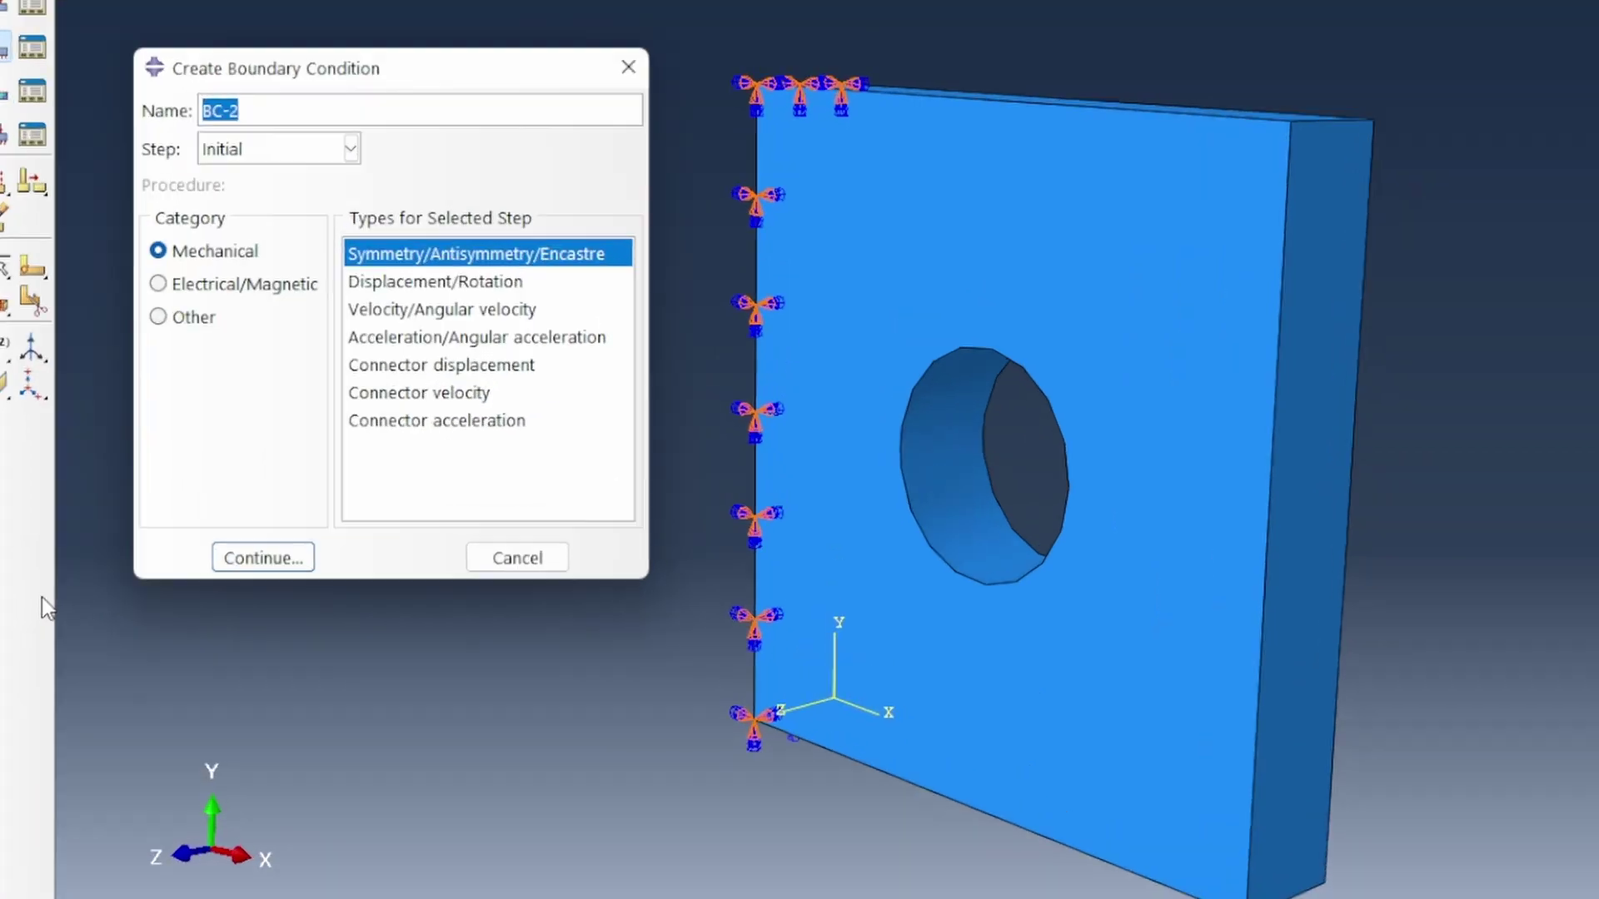
{"action": "type", "text": "dispFrontTension"}
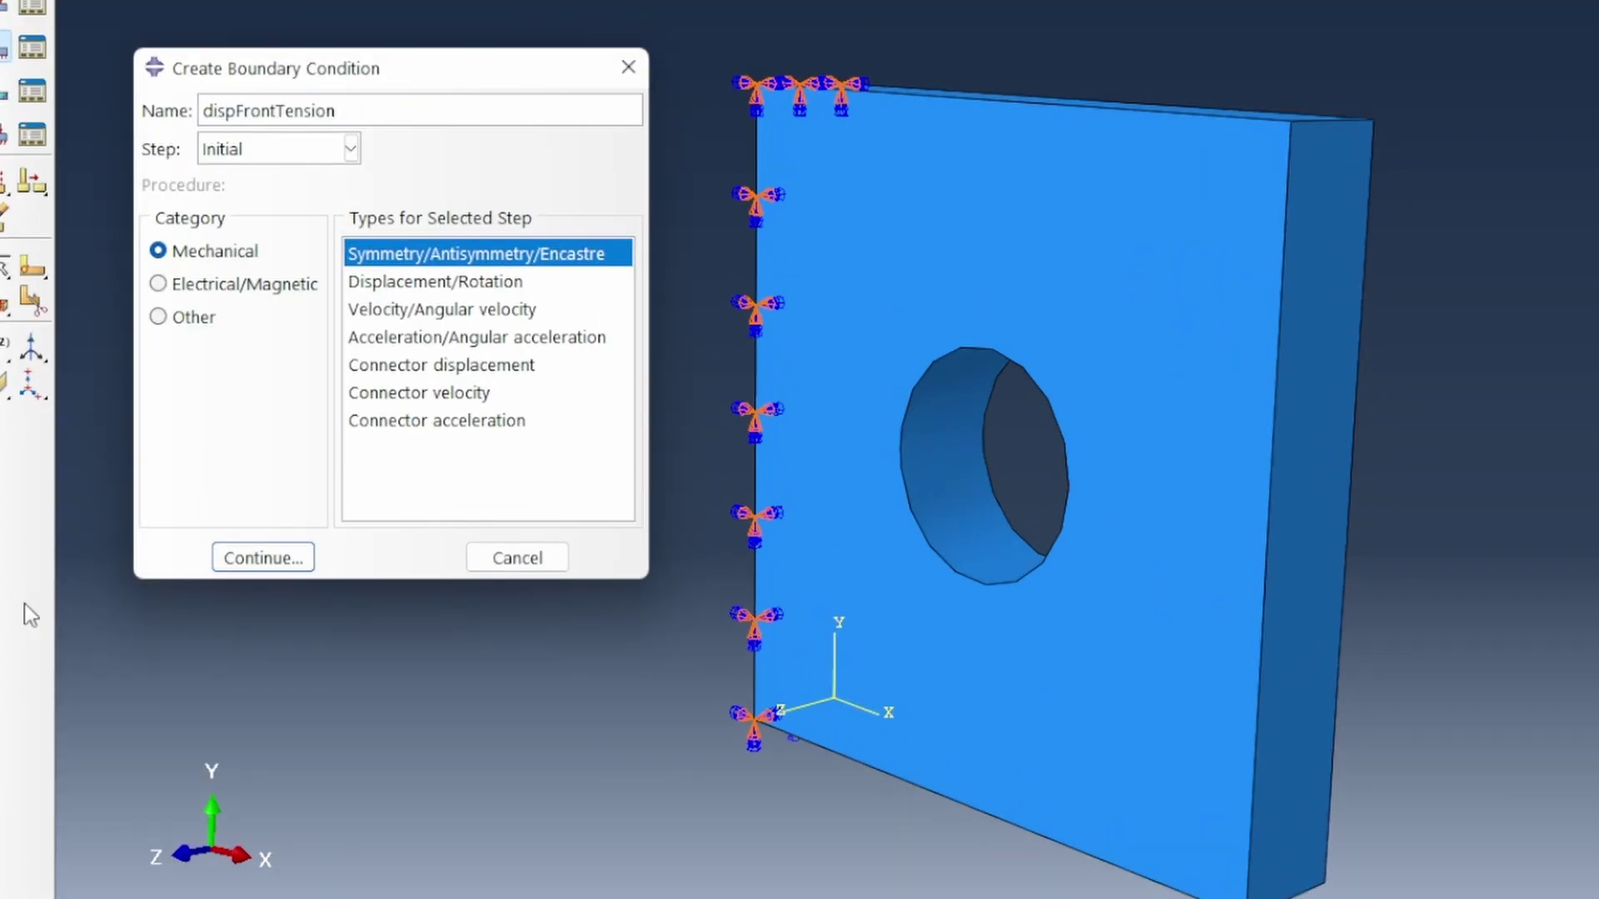
{"action": "left_click", "coordinate": [240, 152]}
{"action": "left_click", "coordinate": [253, 209]}
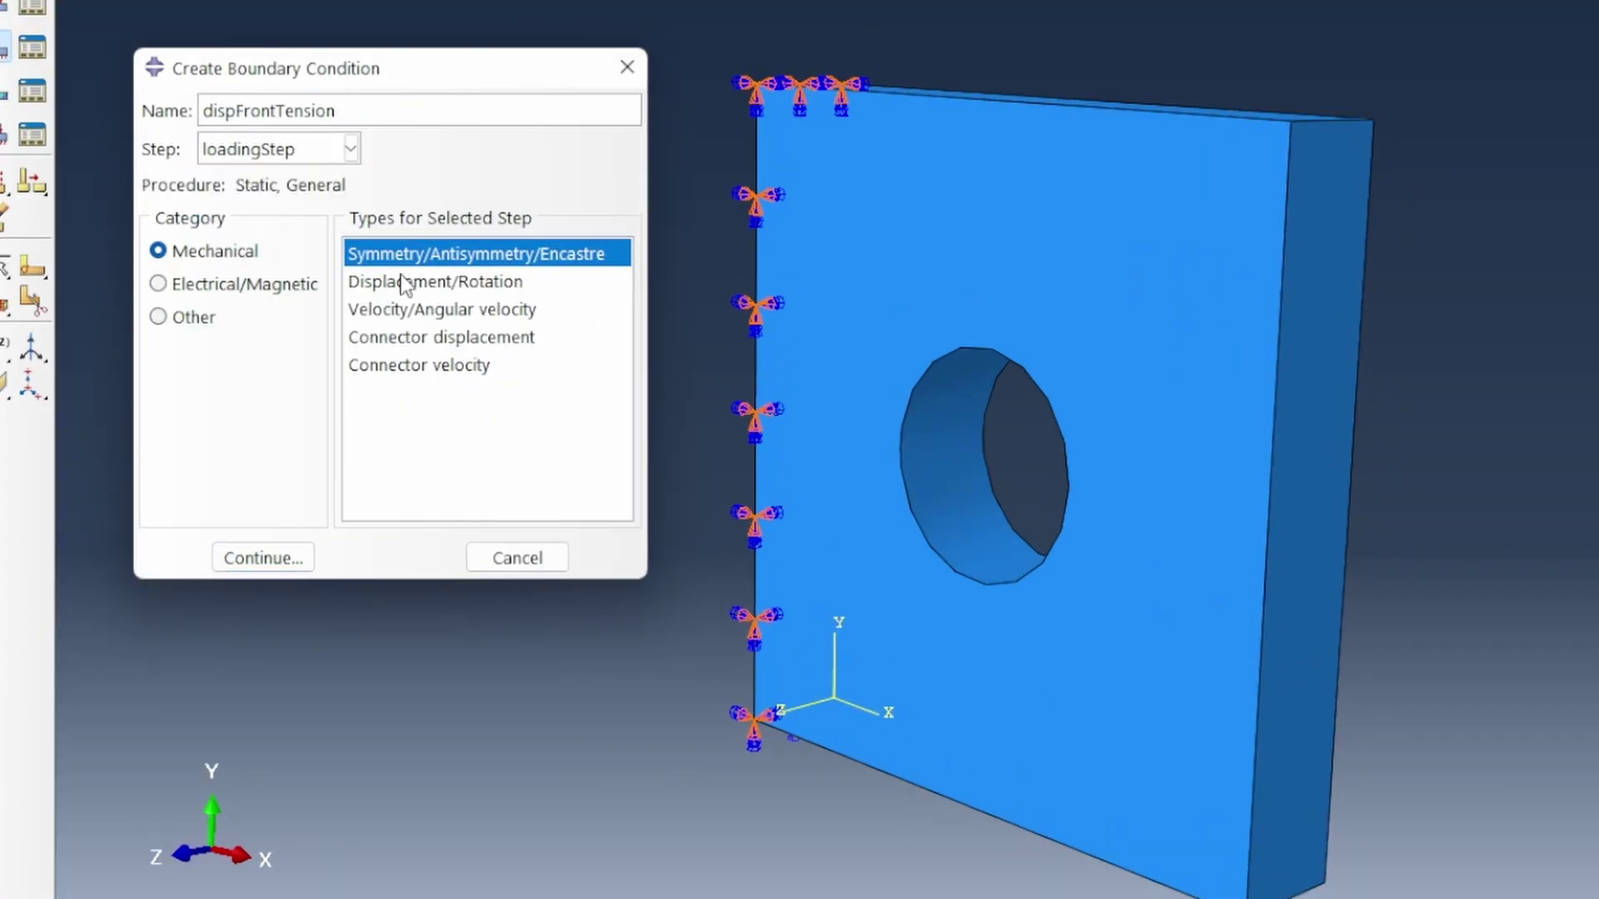
{"action": "left_click", "coordinate": [406, 282]}
{"action": "left_click", "coordinate": [263, 558]}
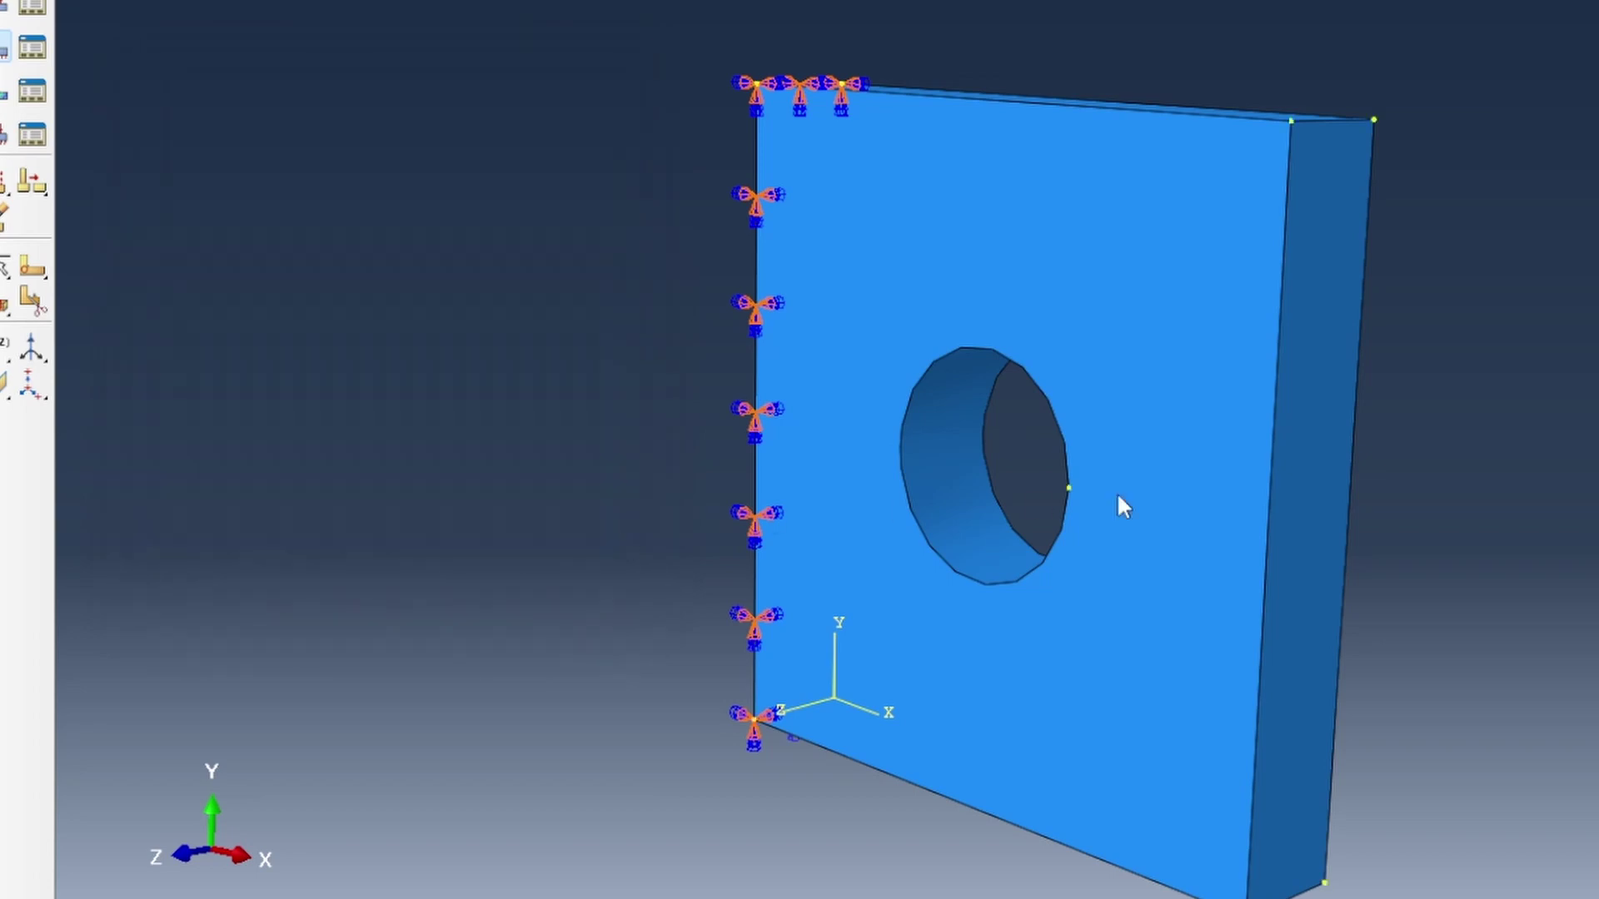
Apply dispFrontTension to the side face opposite the fixed one with a uniform U1 displacement of 6
{"action": "left_click", "coordinate": [1302, 495]}
{"action": "left_click", "coordinate": [552, 831]}
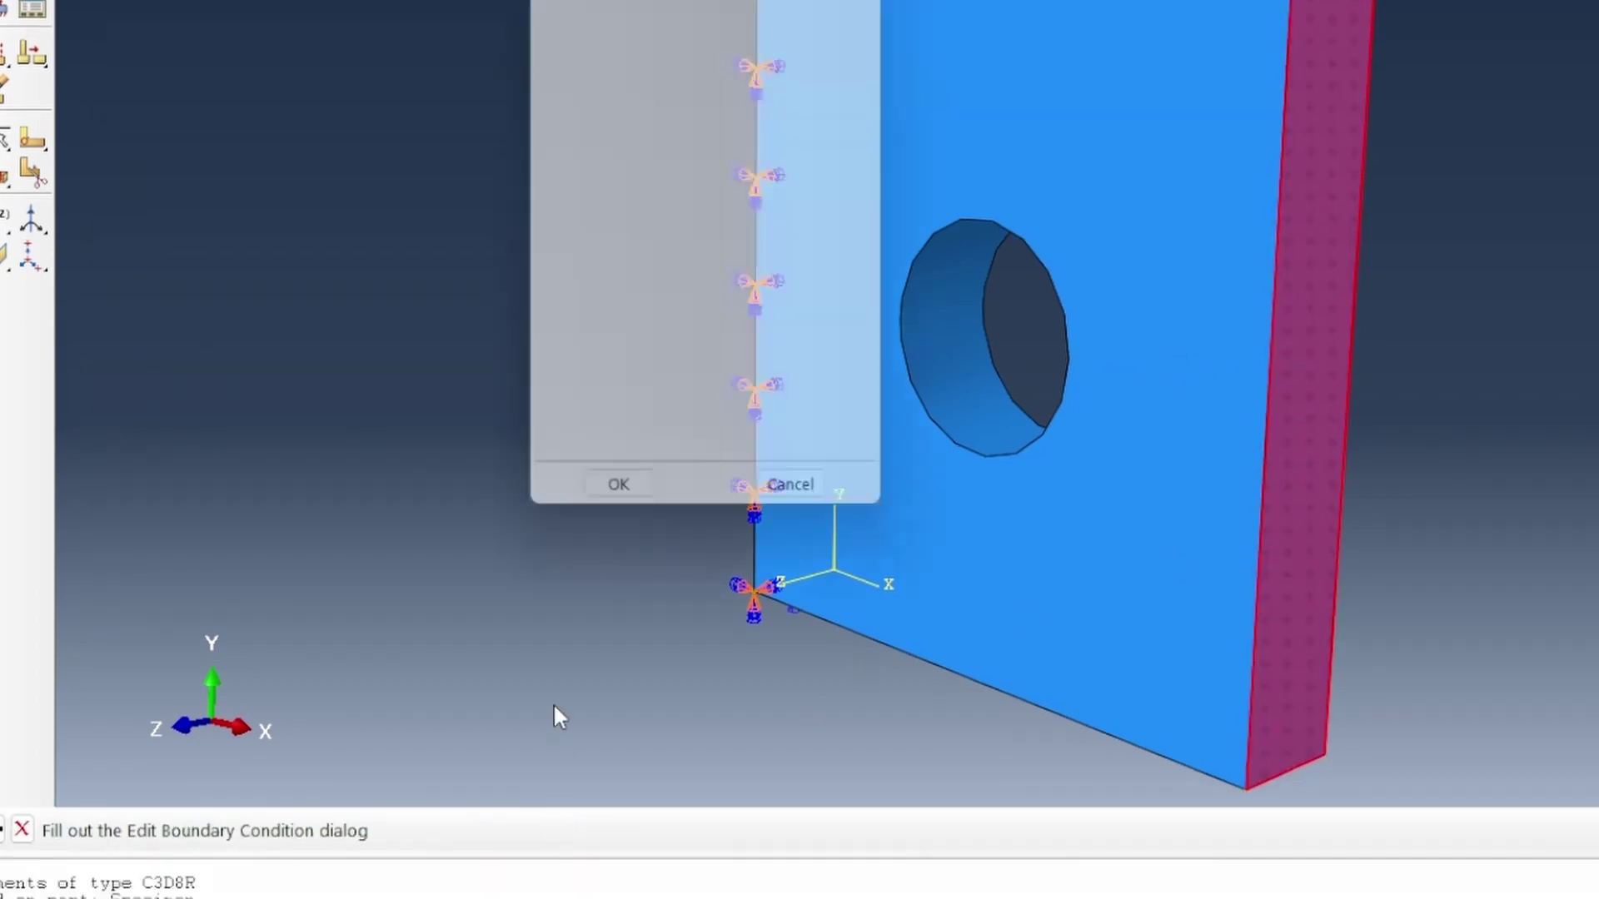
{"action": "left_click", "coordinate": [538, 159]}
{"action": "type", "text": "6"}
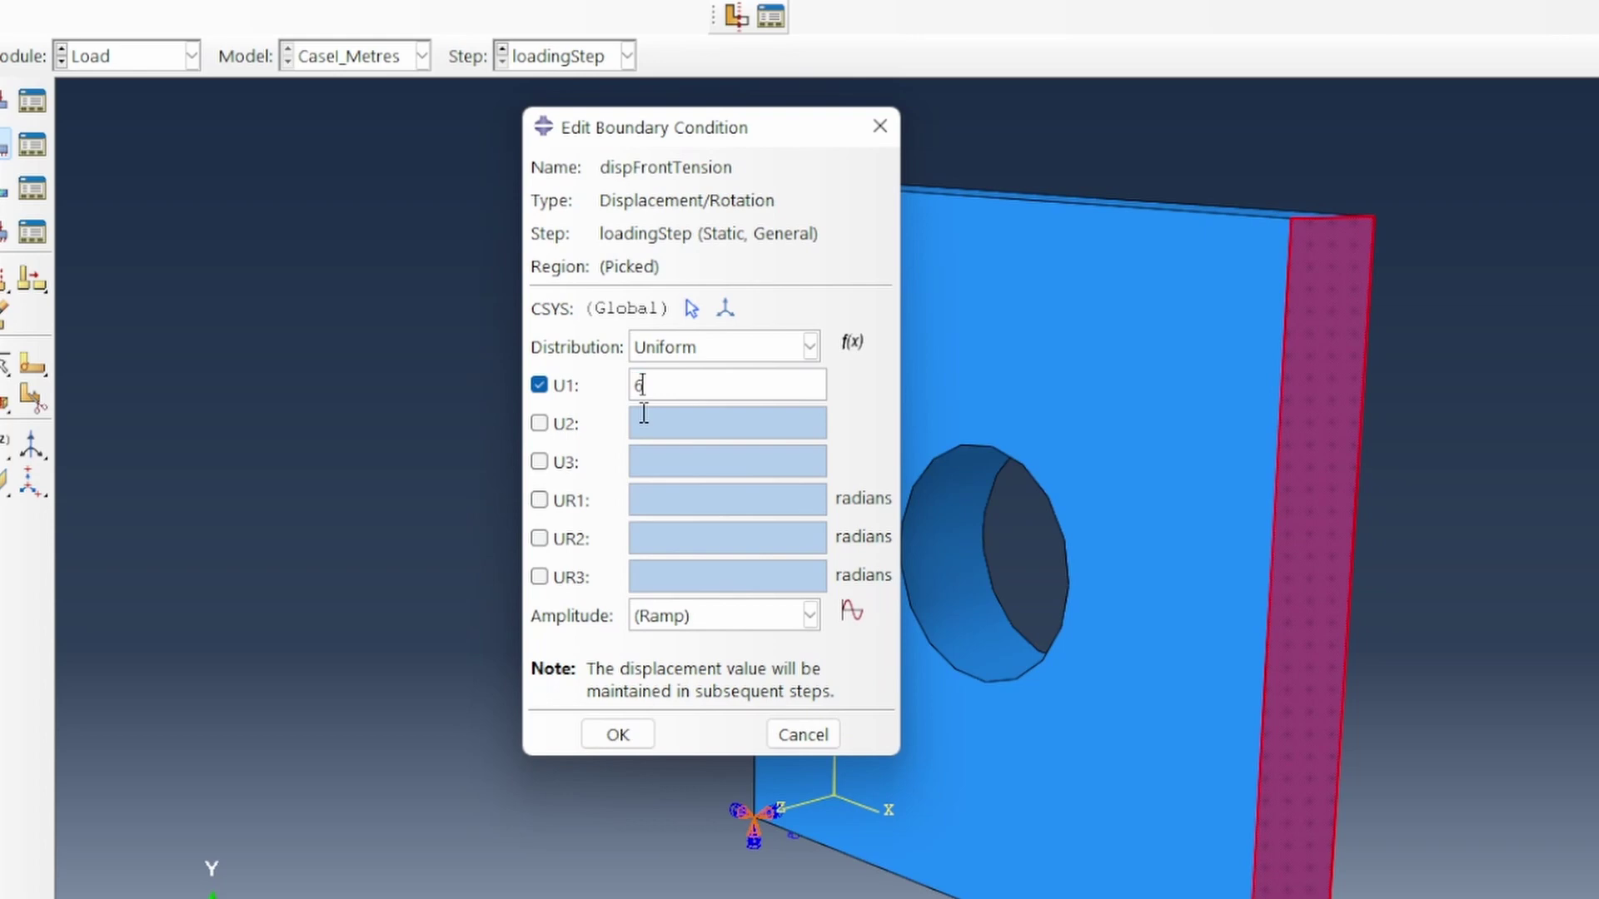
{"action": "left_click", "coordinate": [618, 734]}
{"action": "scroll", "coordinate": [874, 450], "scroll_direction": "down", "scroll_amount": 1}
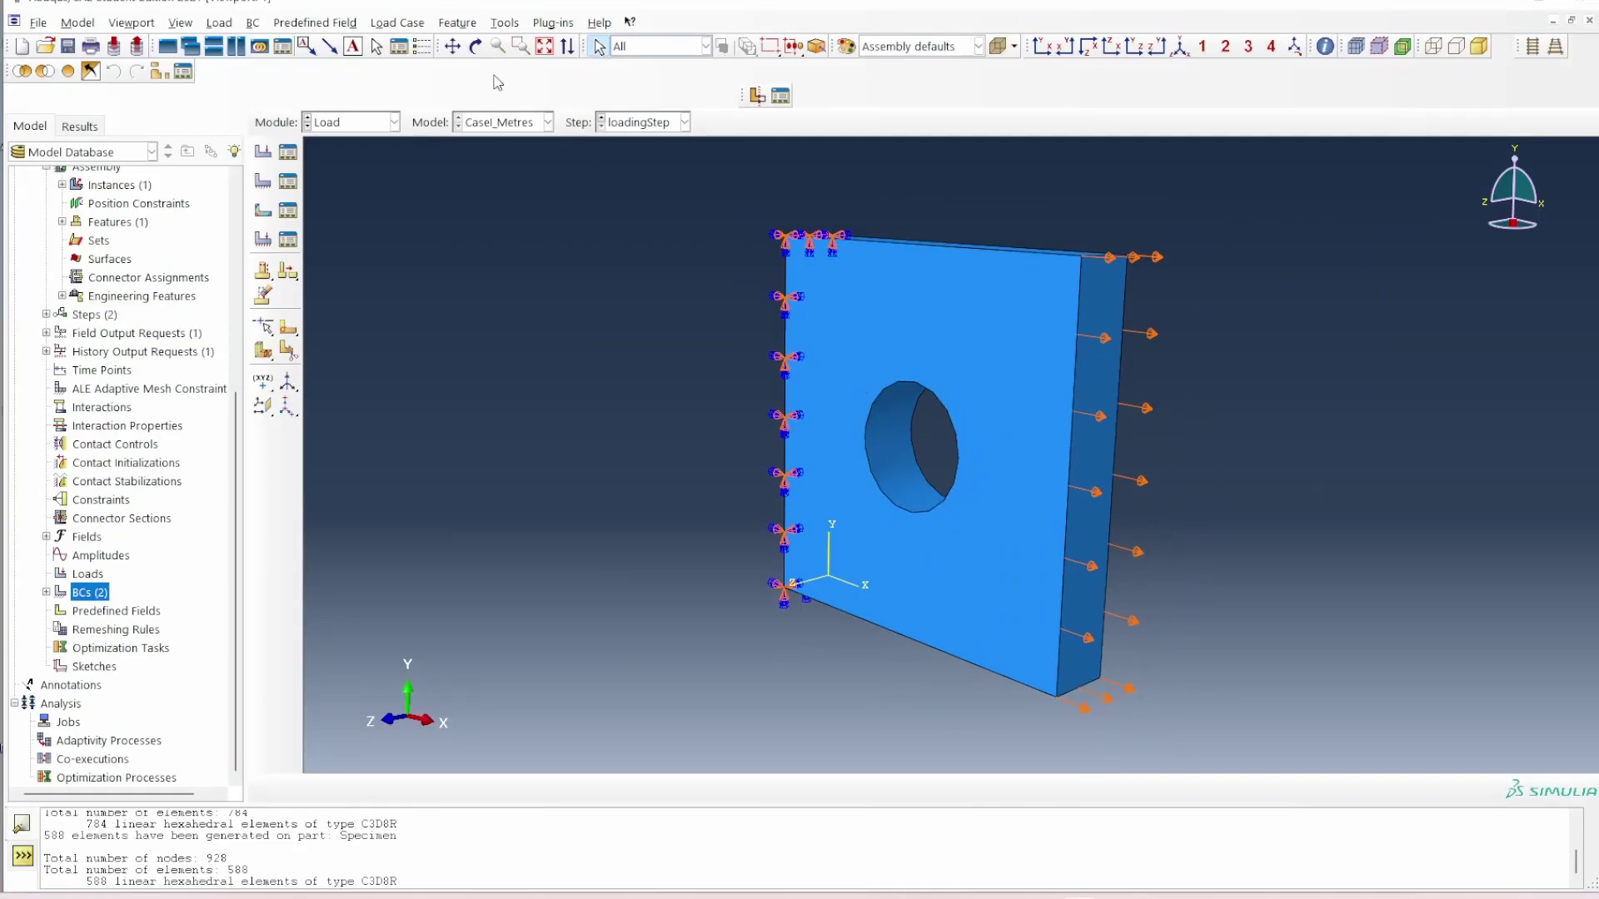
{"action": "left_click", "coordinate": [476, 46]}
{"action": "left_click_drag", "start_coordinate": [1009, 280], "coordinate": [649, 416]}
{"action": "left_click_drag", "start_coordinate": [527, 446], "coordinate": [500, 450]}
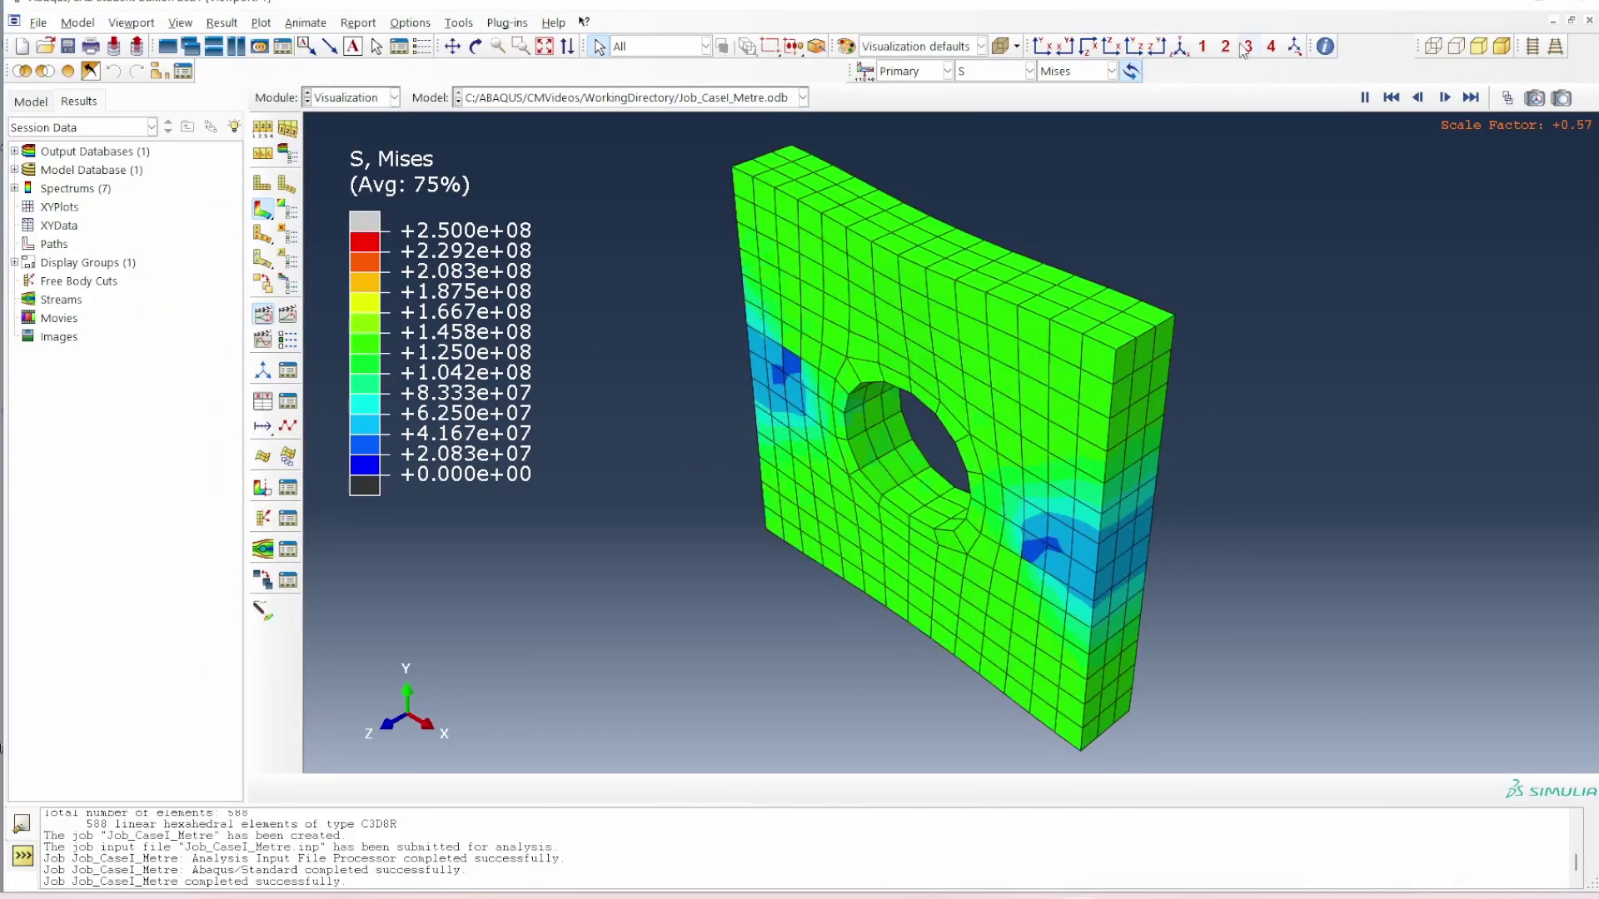
Examine the von Mises stress contours in the front XY view at the last animation frame
{"action": "left_click", "coordinate": [1047, 52]}
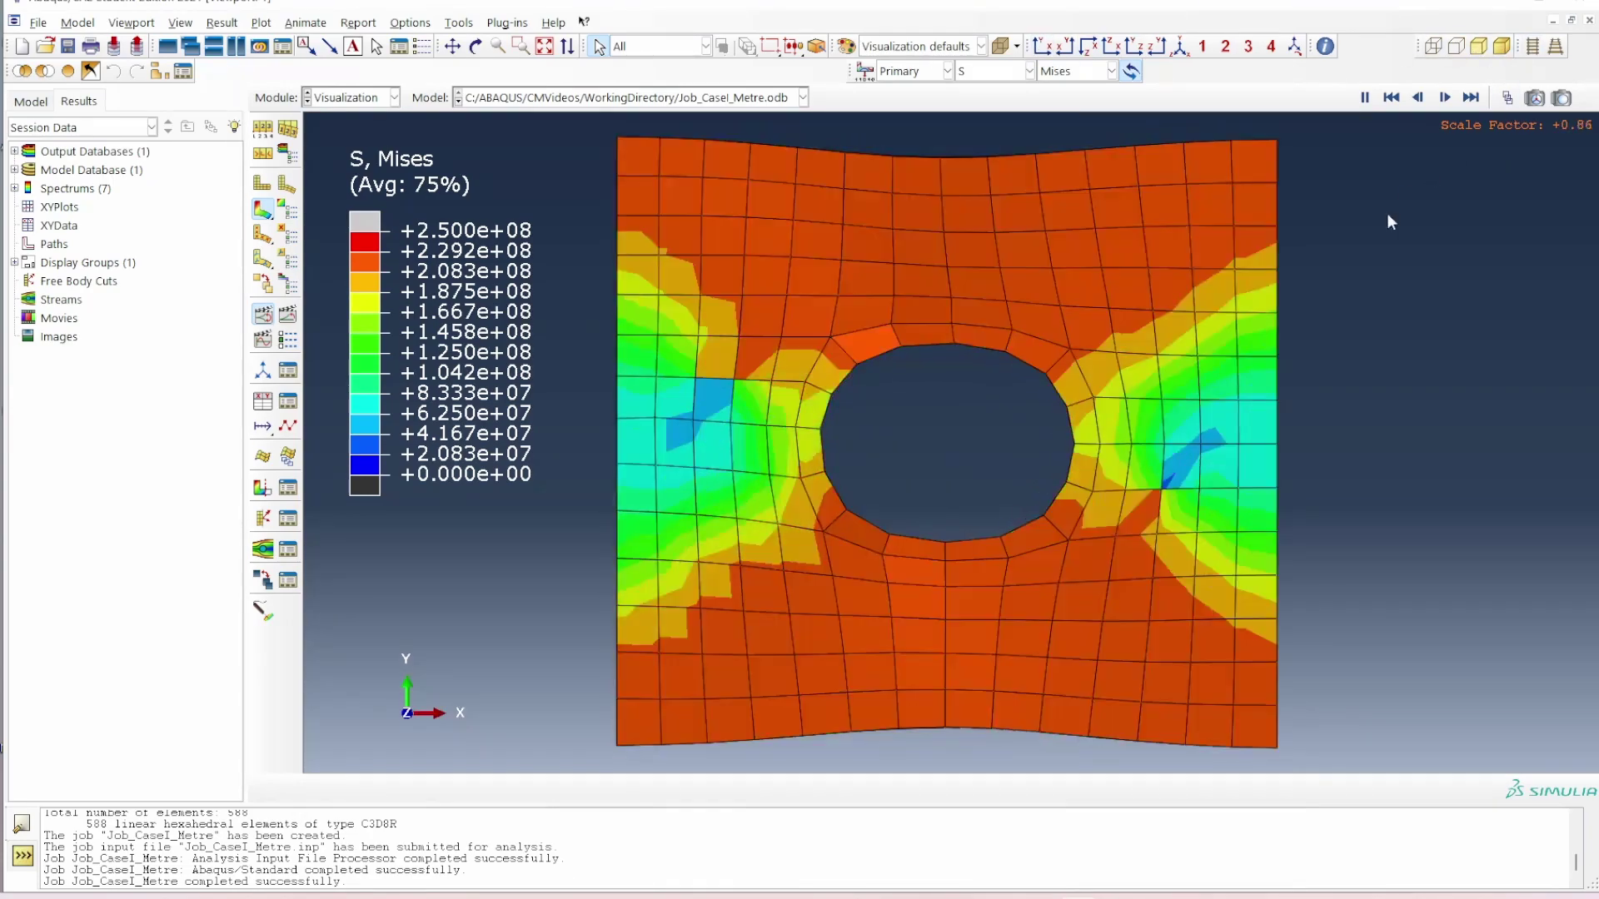
{"action": "left_click", "coordinate": [1471, 98]}
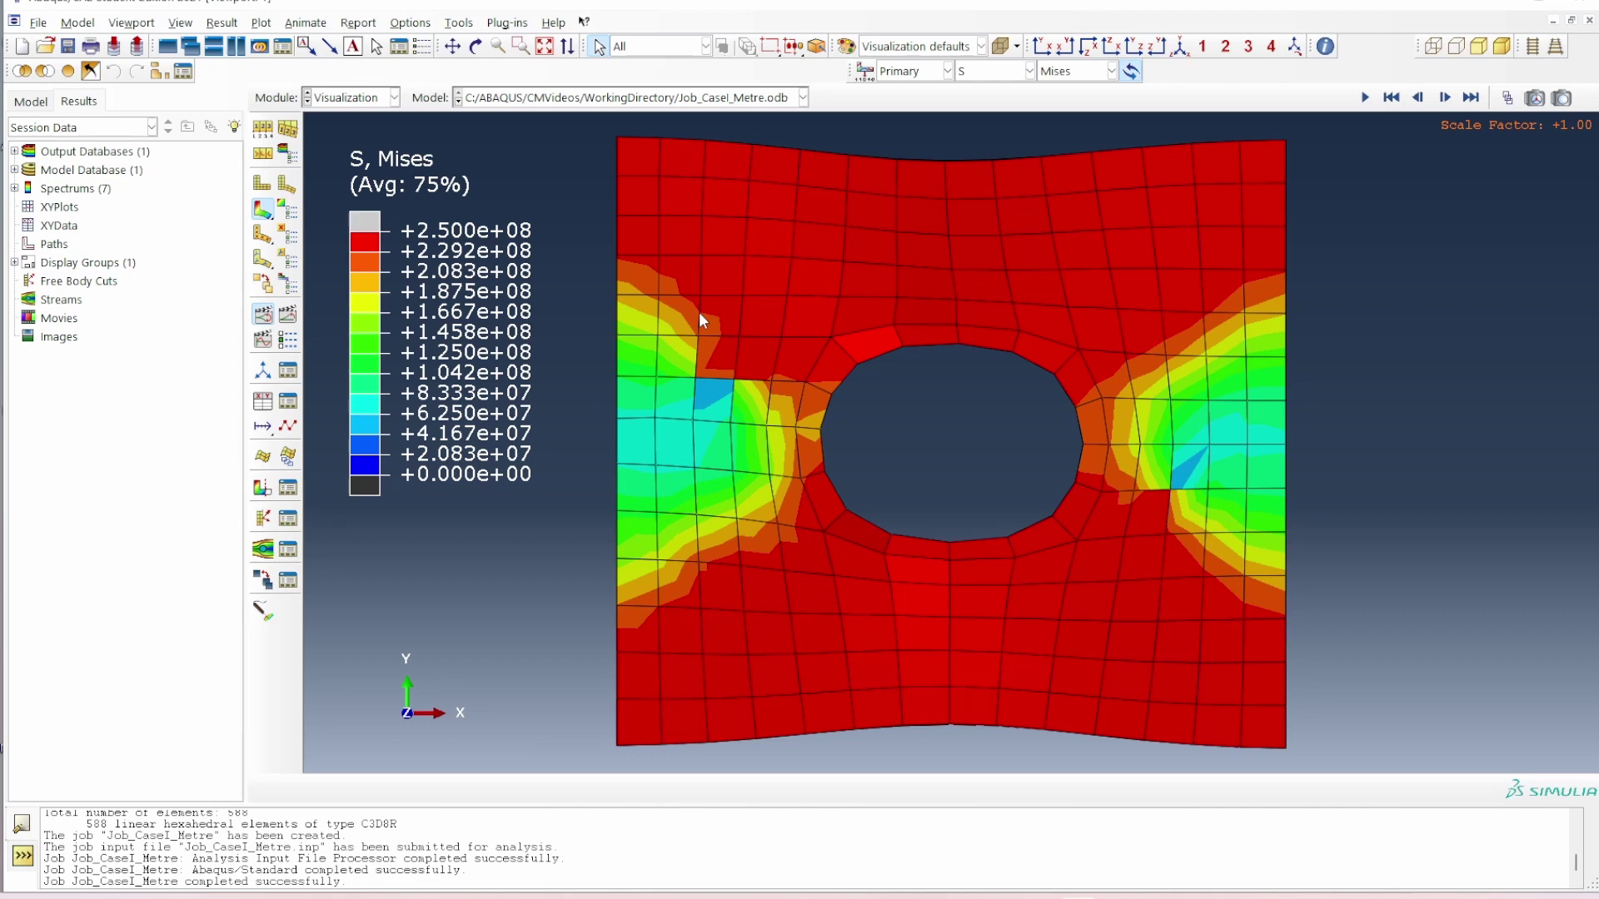
Return to the model database tree and collapse the CaseI_Metres model branch
{"action": "left_click", "coordinate": [30, 101]}
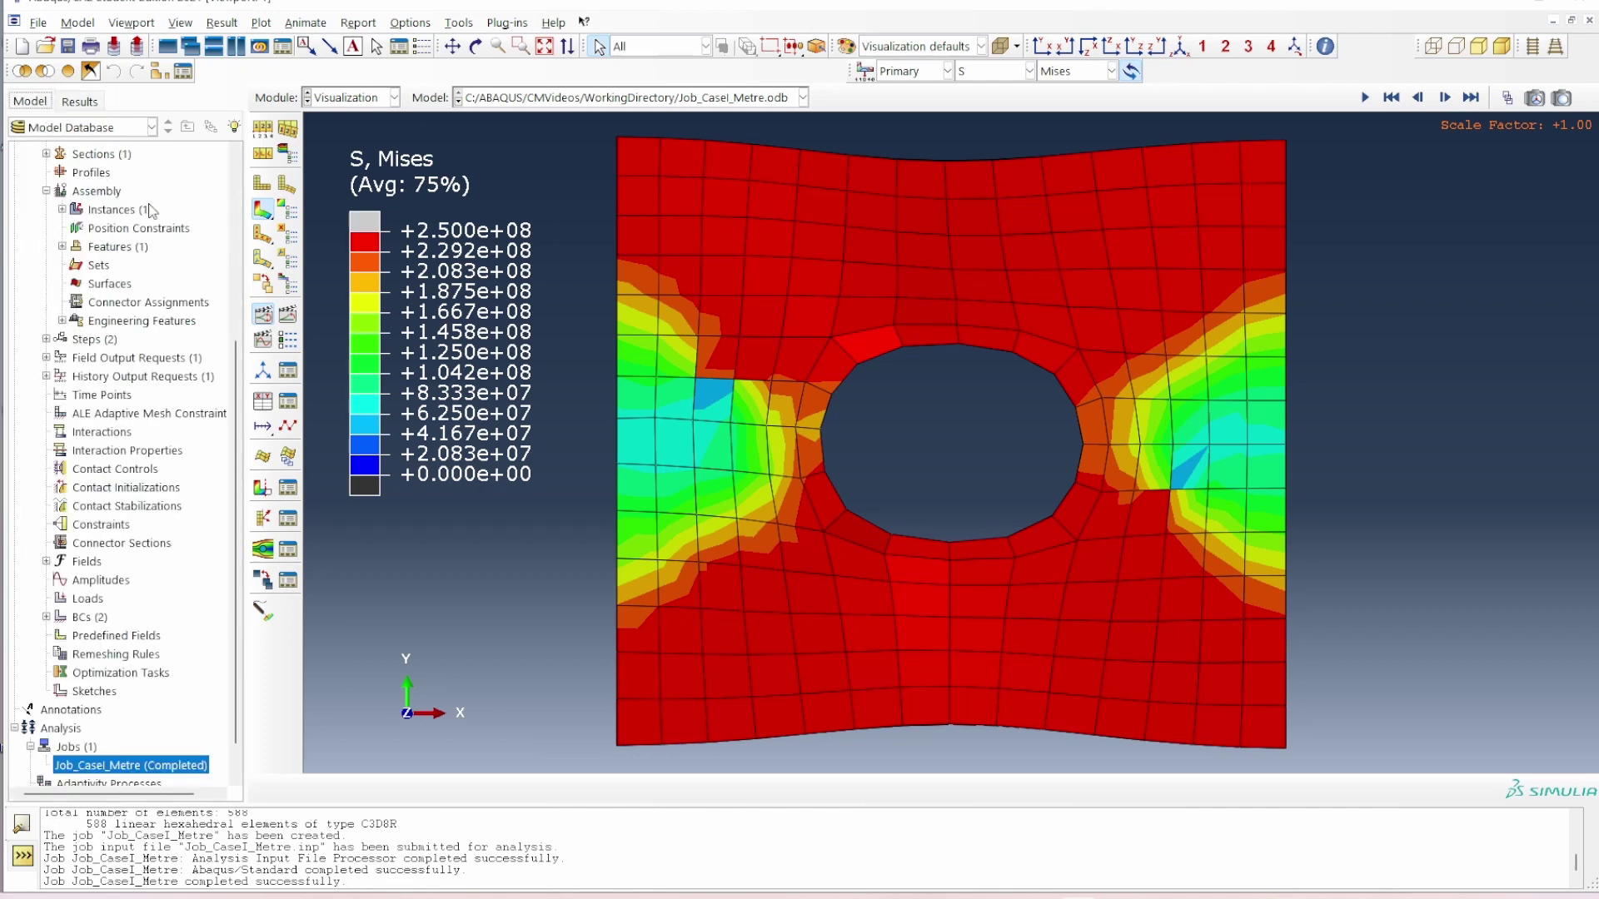
{"action": "scroll", "coordinate": [174, 253], "scroll_direction": "up", "scroll_amount": 2}
{"action": "scroll", "coordinate": [174, 253], "scroll_direction": "up", "scroll_amount": 1}
{"action": "left_click", "coordinate": [30, 168]}
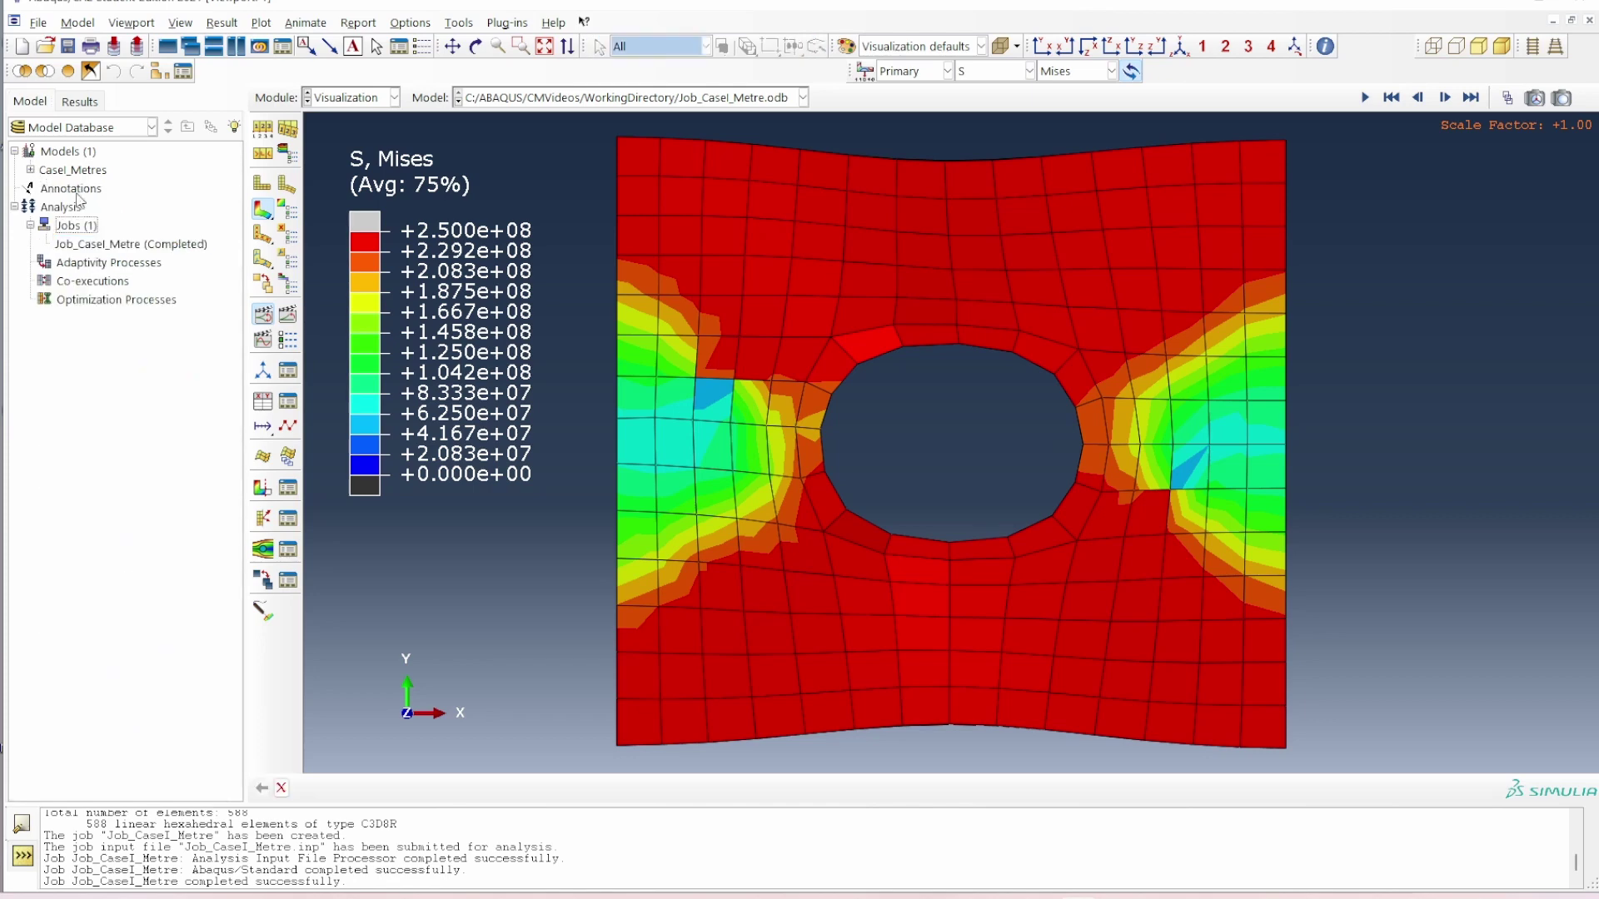
Copy the CaseI_Metres model to a new model named CaseII_Millimetres
{"action": "right_click", "coordinate": [89, 170]}
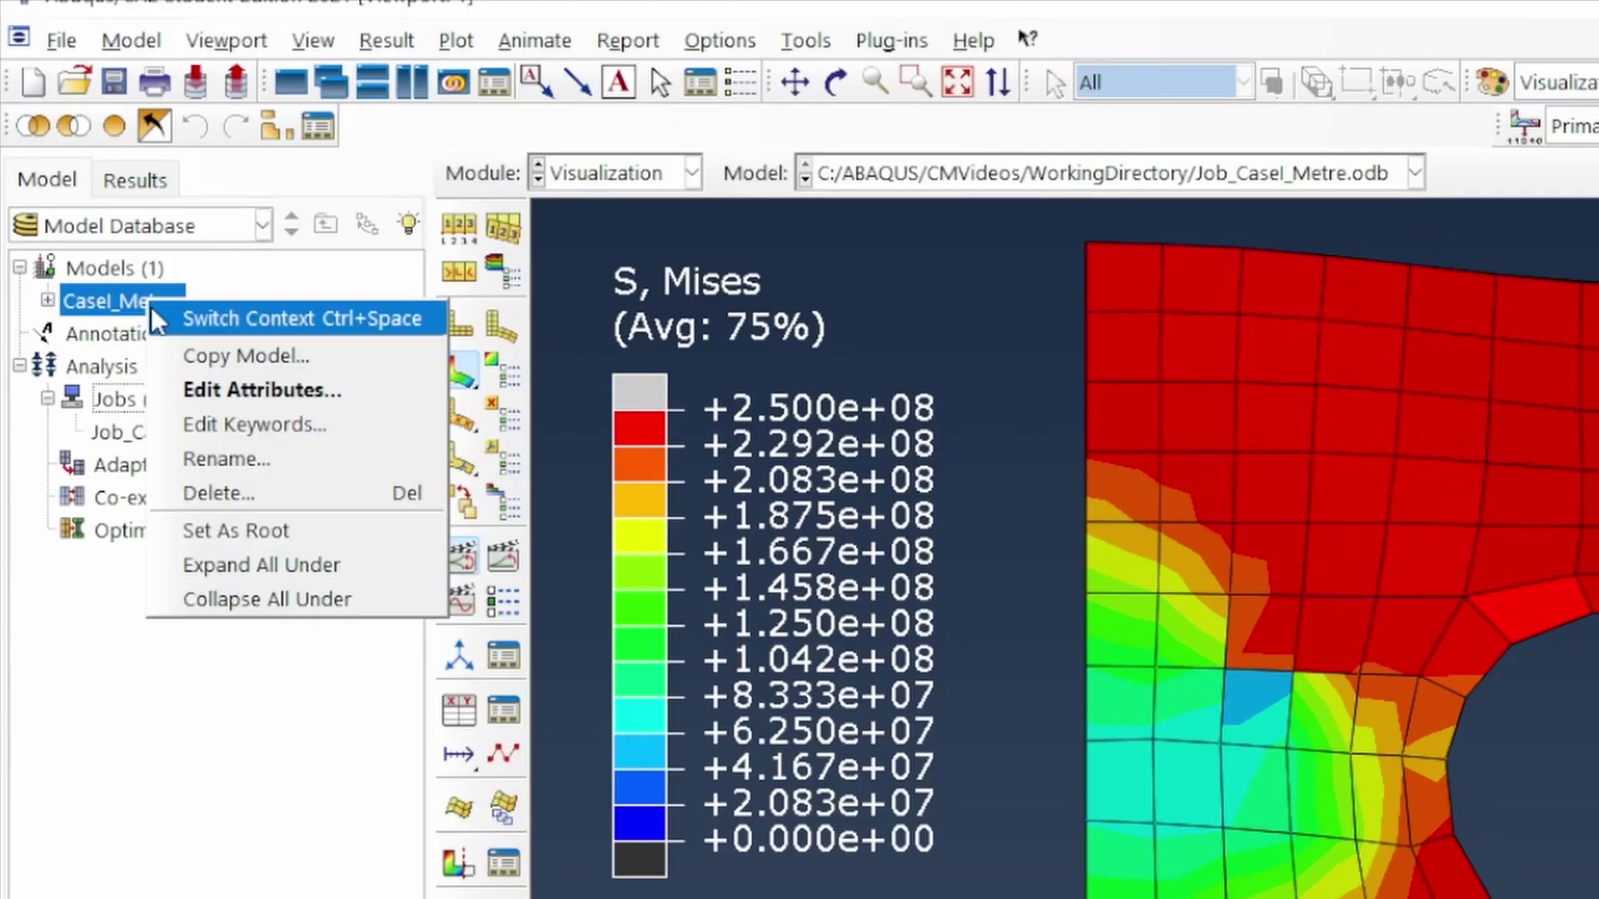
{"action": "key", "text": "Escape"}
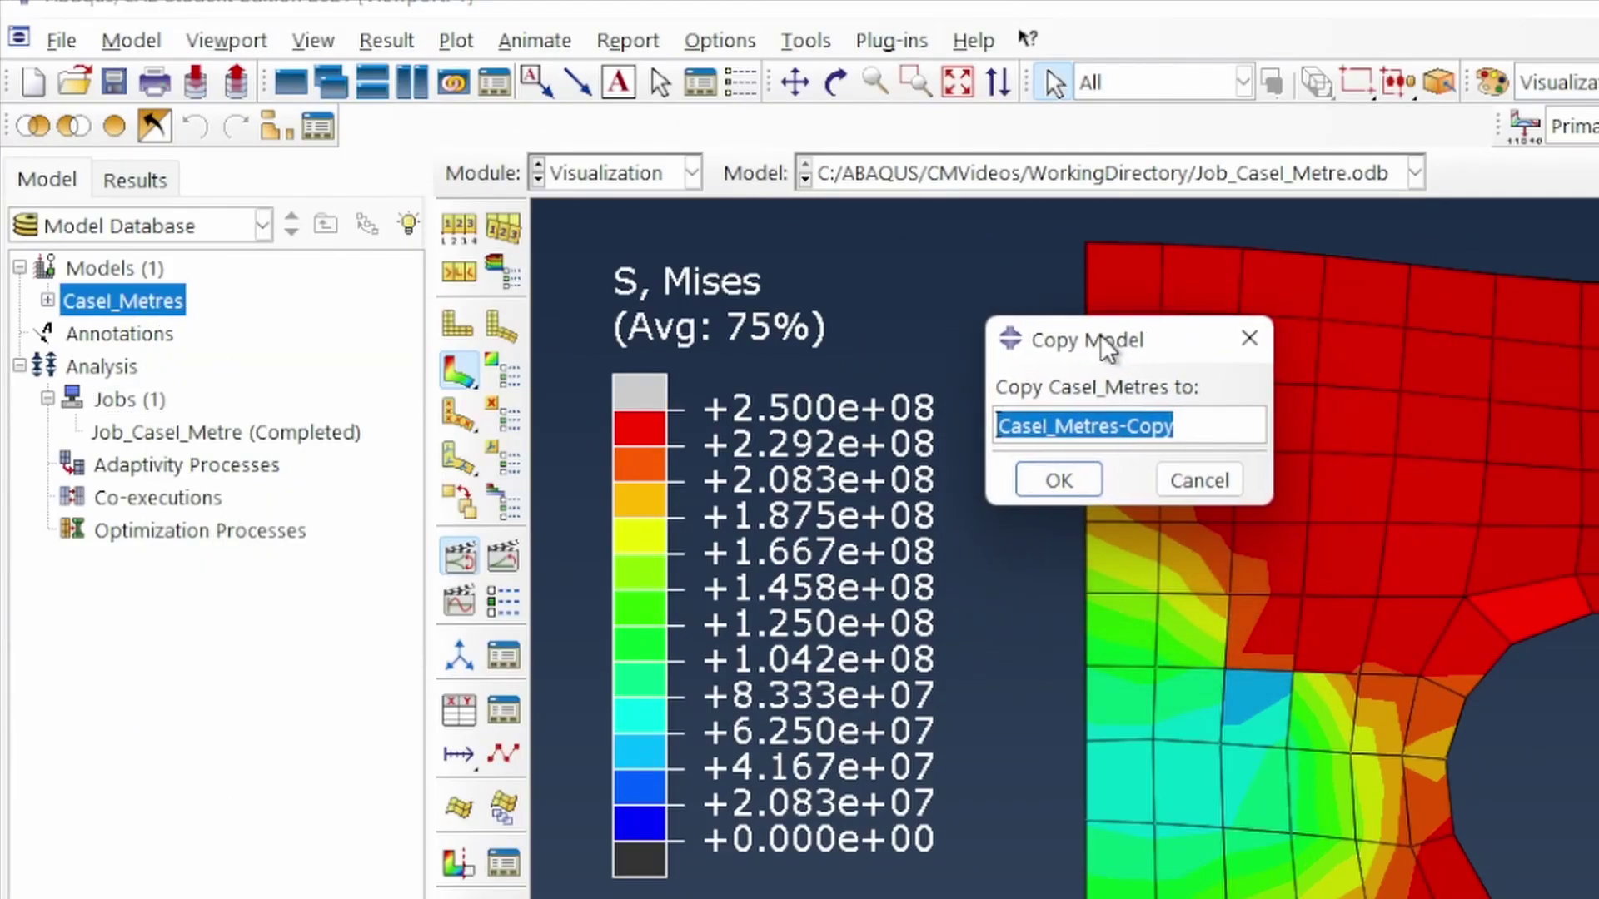
{"action": "left_click", "coordinate": [1051, 425]}
{"action": "type", "text": "l_M"}
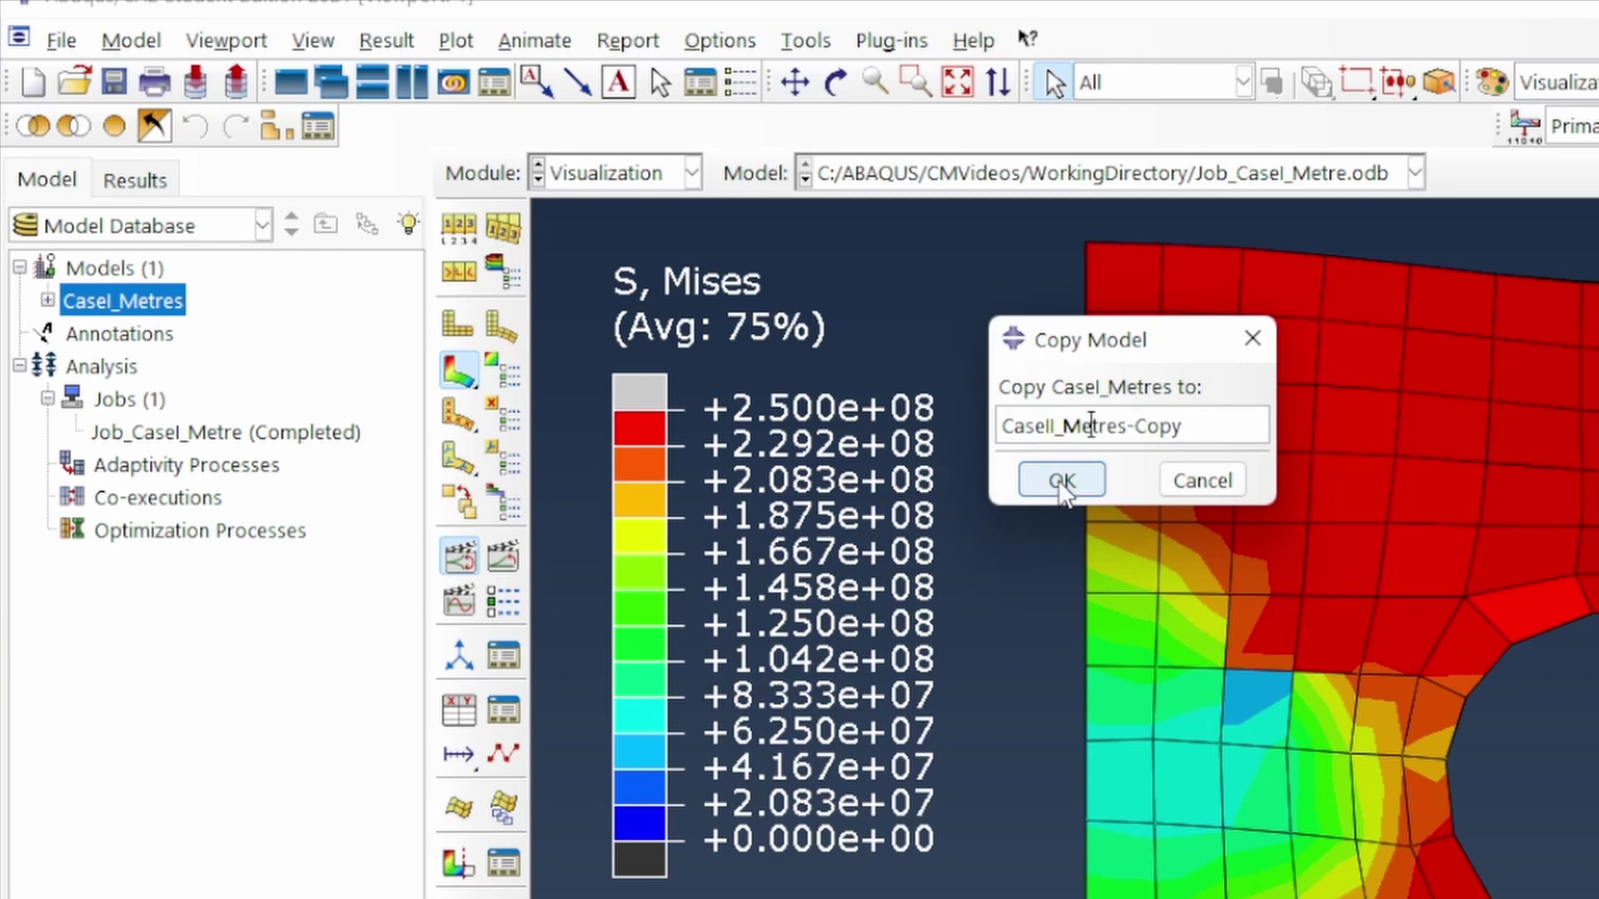
{"action": "type", "text": "illim"}
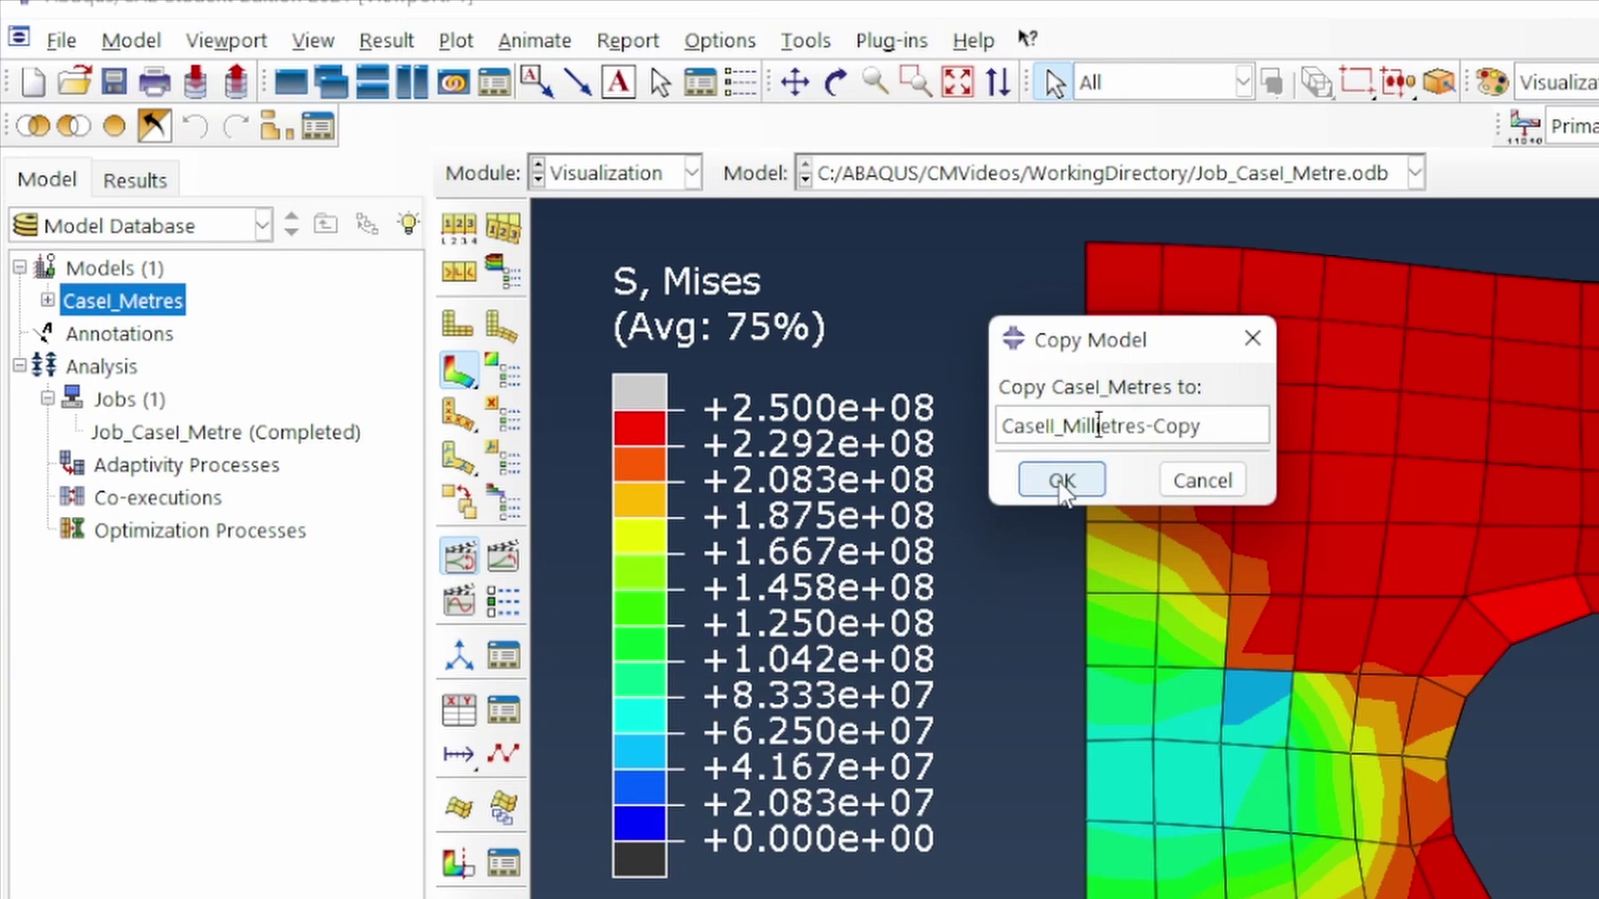
{"action": "key", "text": "End"}
{"action": "key", "text": "shift+Left"}
{"action": "key", "text": "shift+Left"}
{"action": "key", "text": "shift+Left"}
{"action": "key", "text": "shift+Left"}
{"action": "key", "text": "shift+Left"}
{"action": "key", "text": "Delete"}
{"action": "left_click", "coordinate": [1060, 482]}
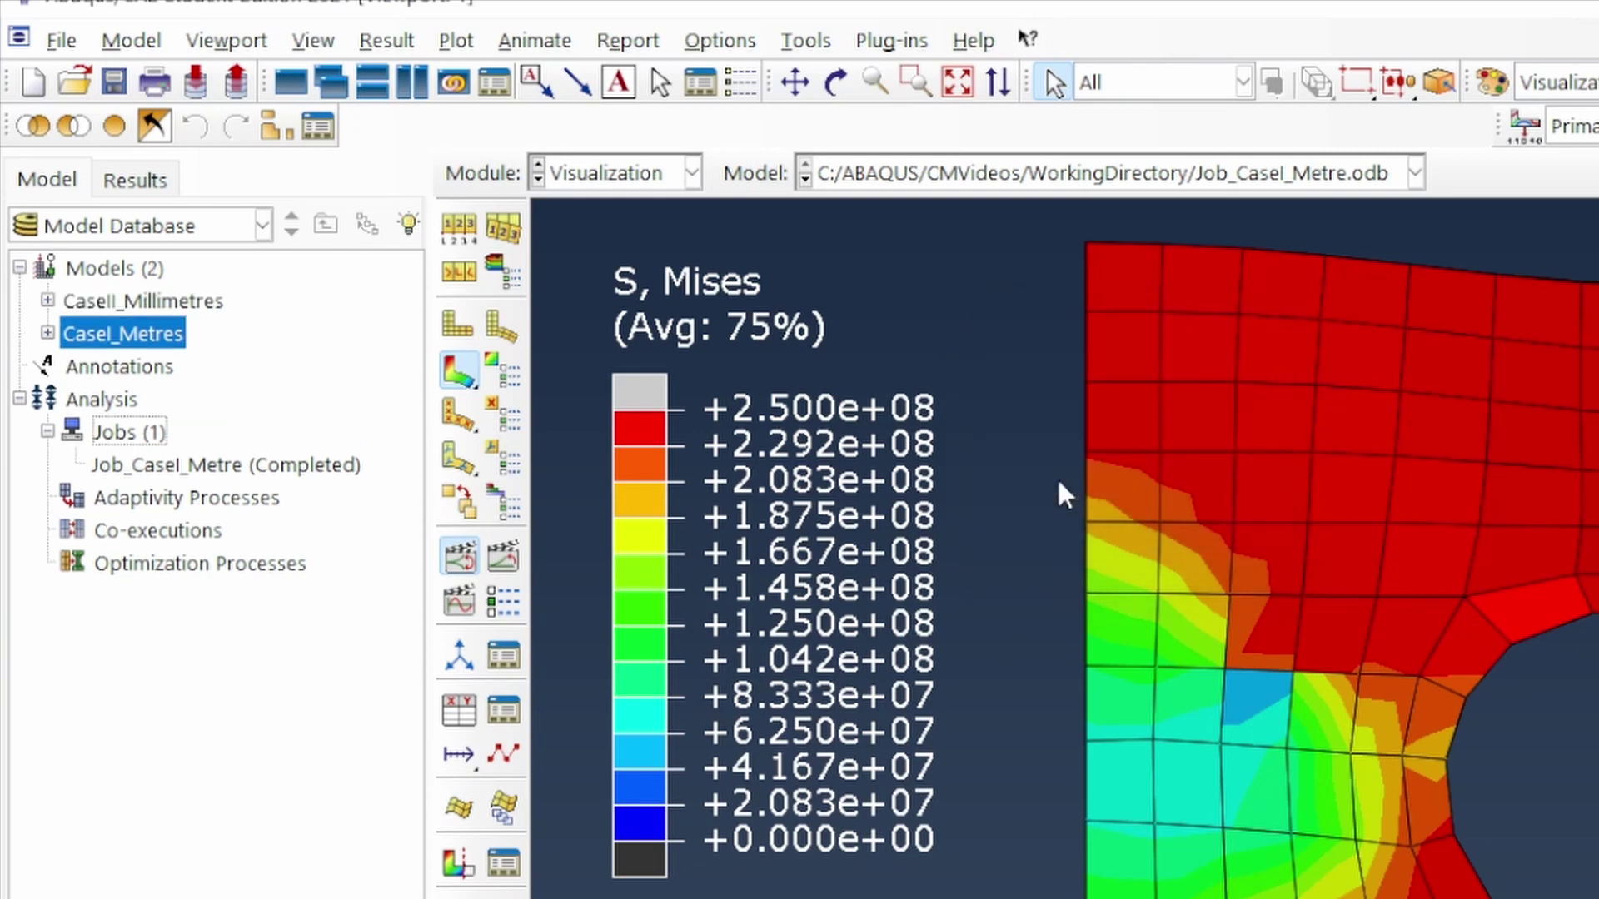
Edit the Steel material of CaseII_Millimetres, setting Young's modulus to 210e3 and the plastic yield stress to 250
{"action": "left_click", "coordinate": [47, 301]}
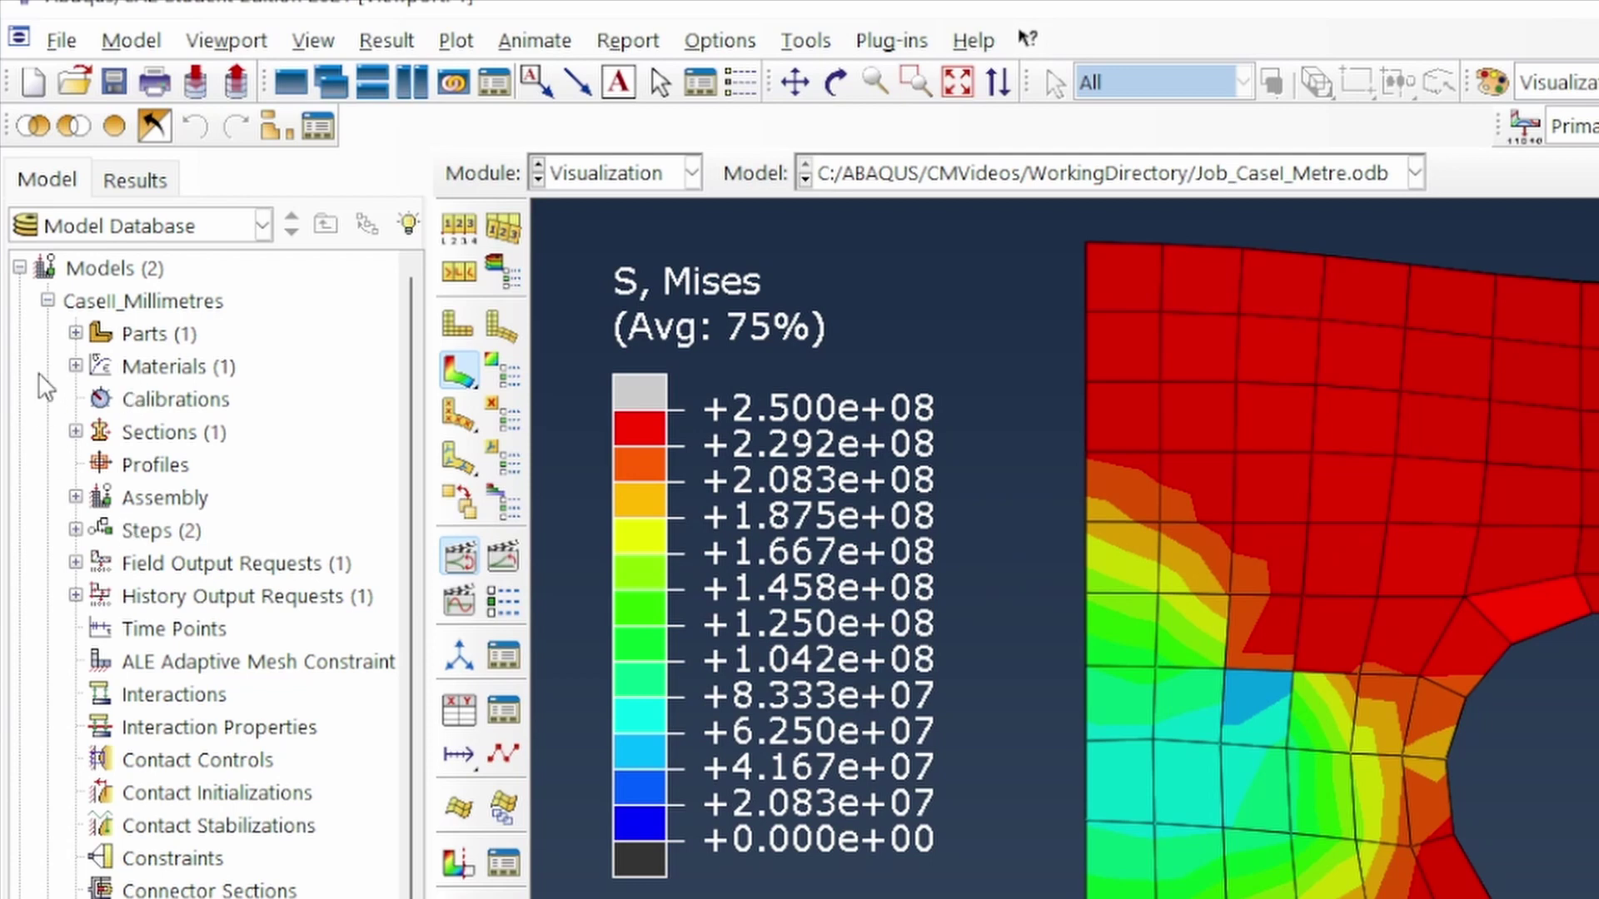
{"action": "left_click", "coordinate": [75, 367]}
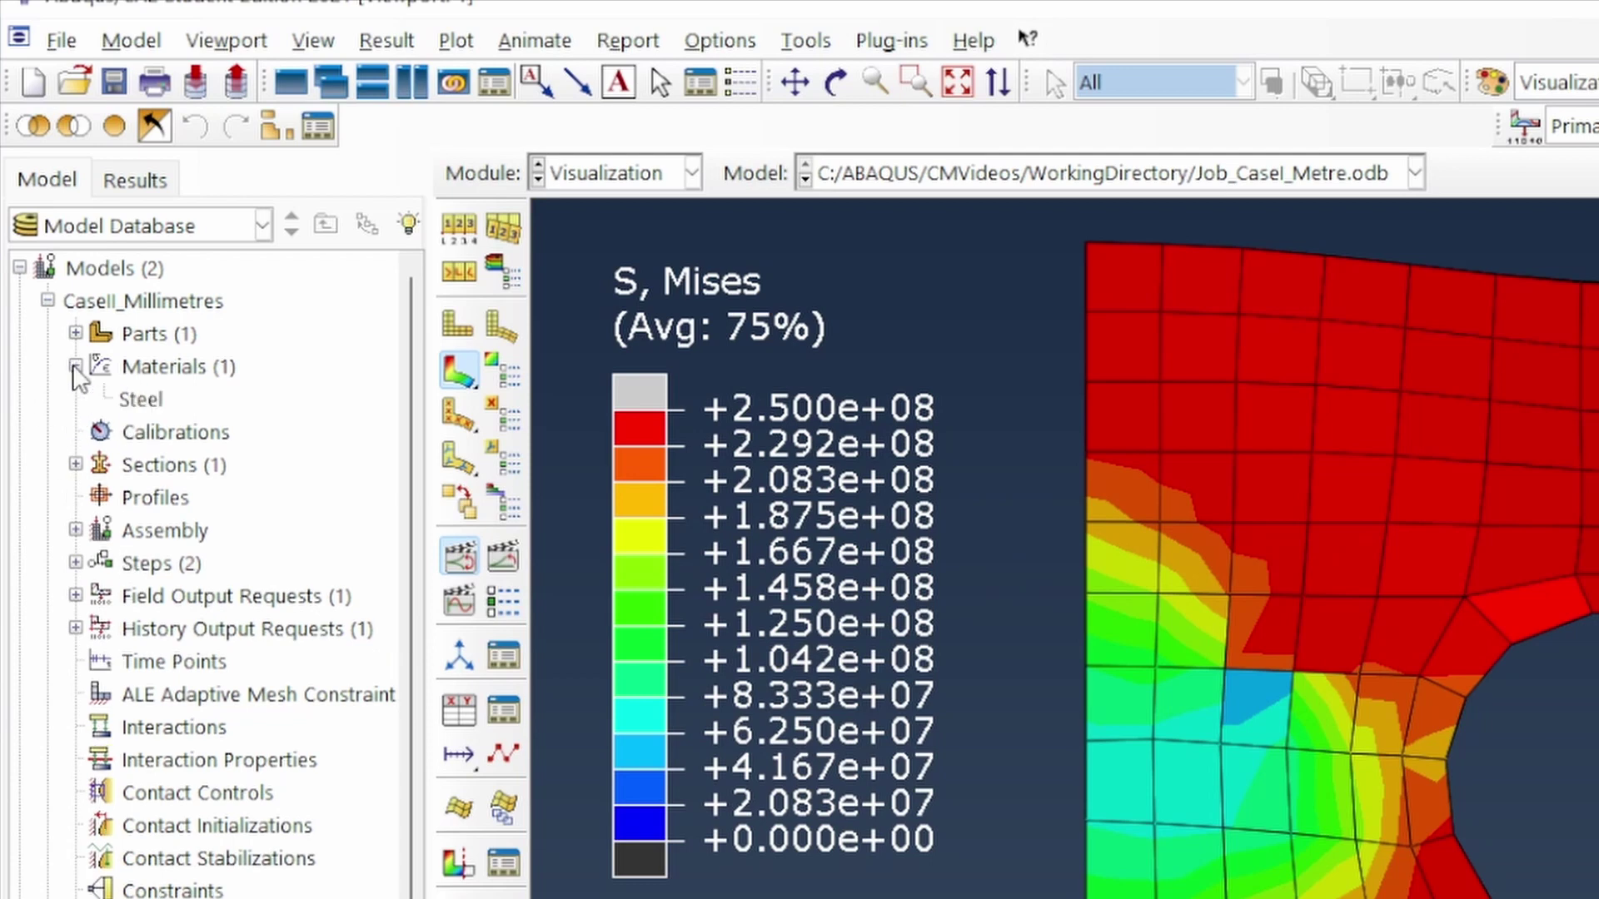
{"action": "double_click", "coordinate": [138, 401]}
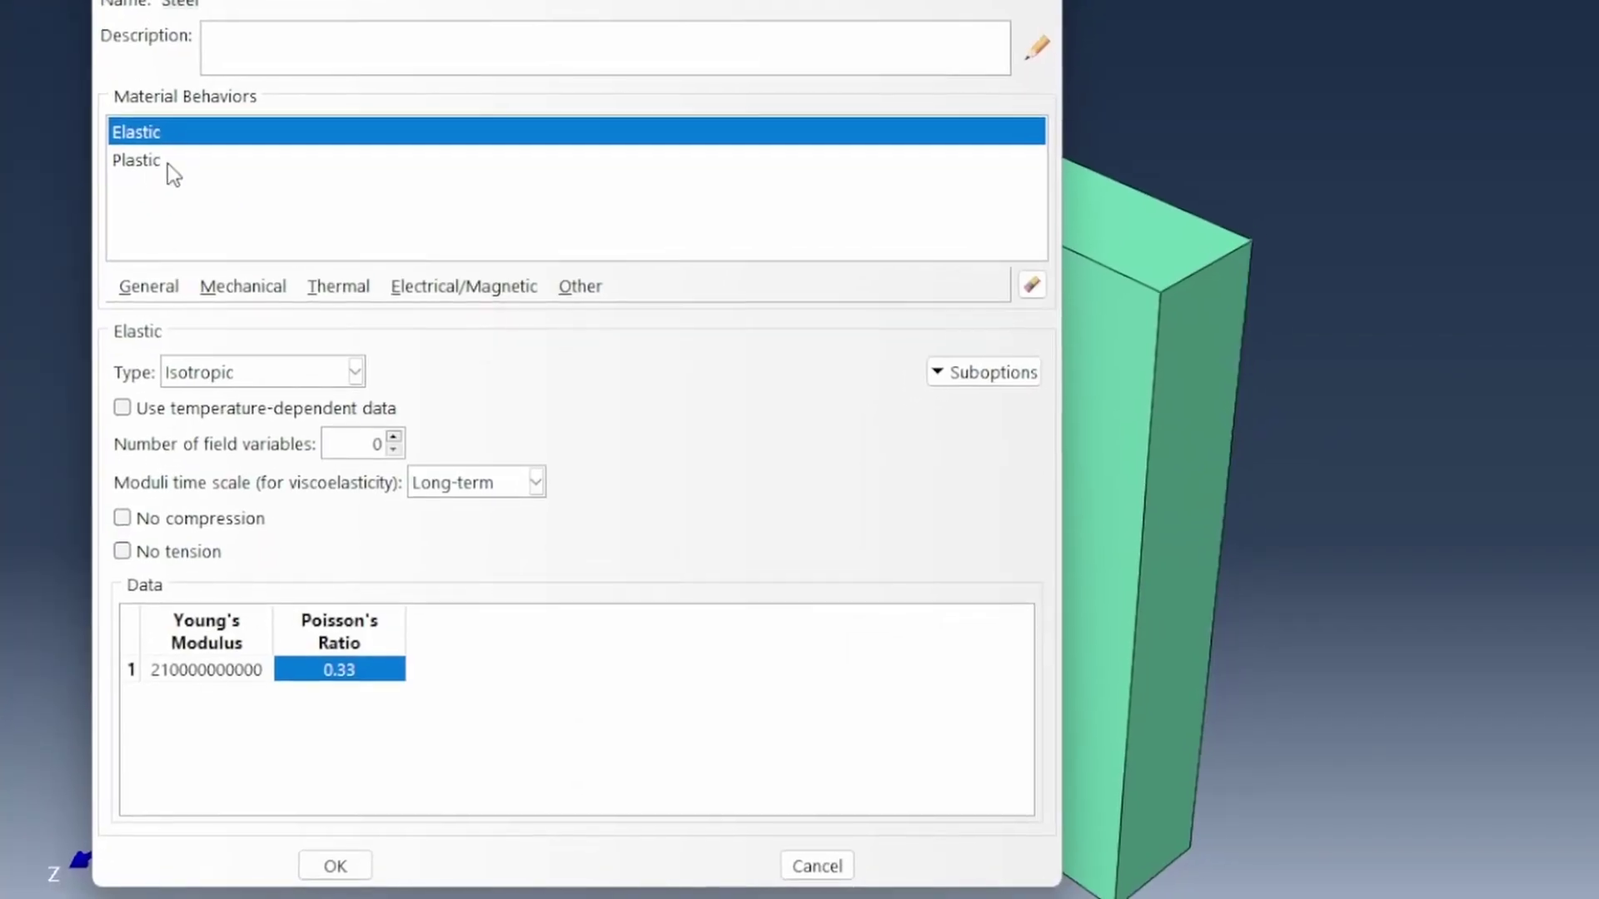
{"action": "double_click", "coordinate": [225, 669]}
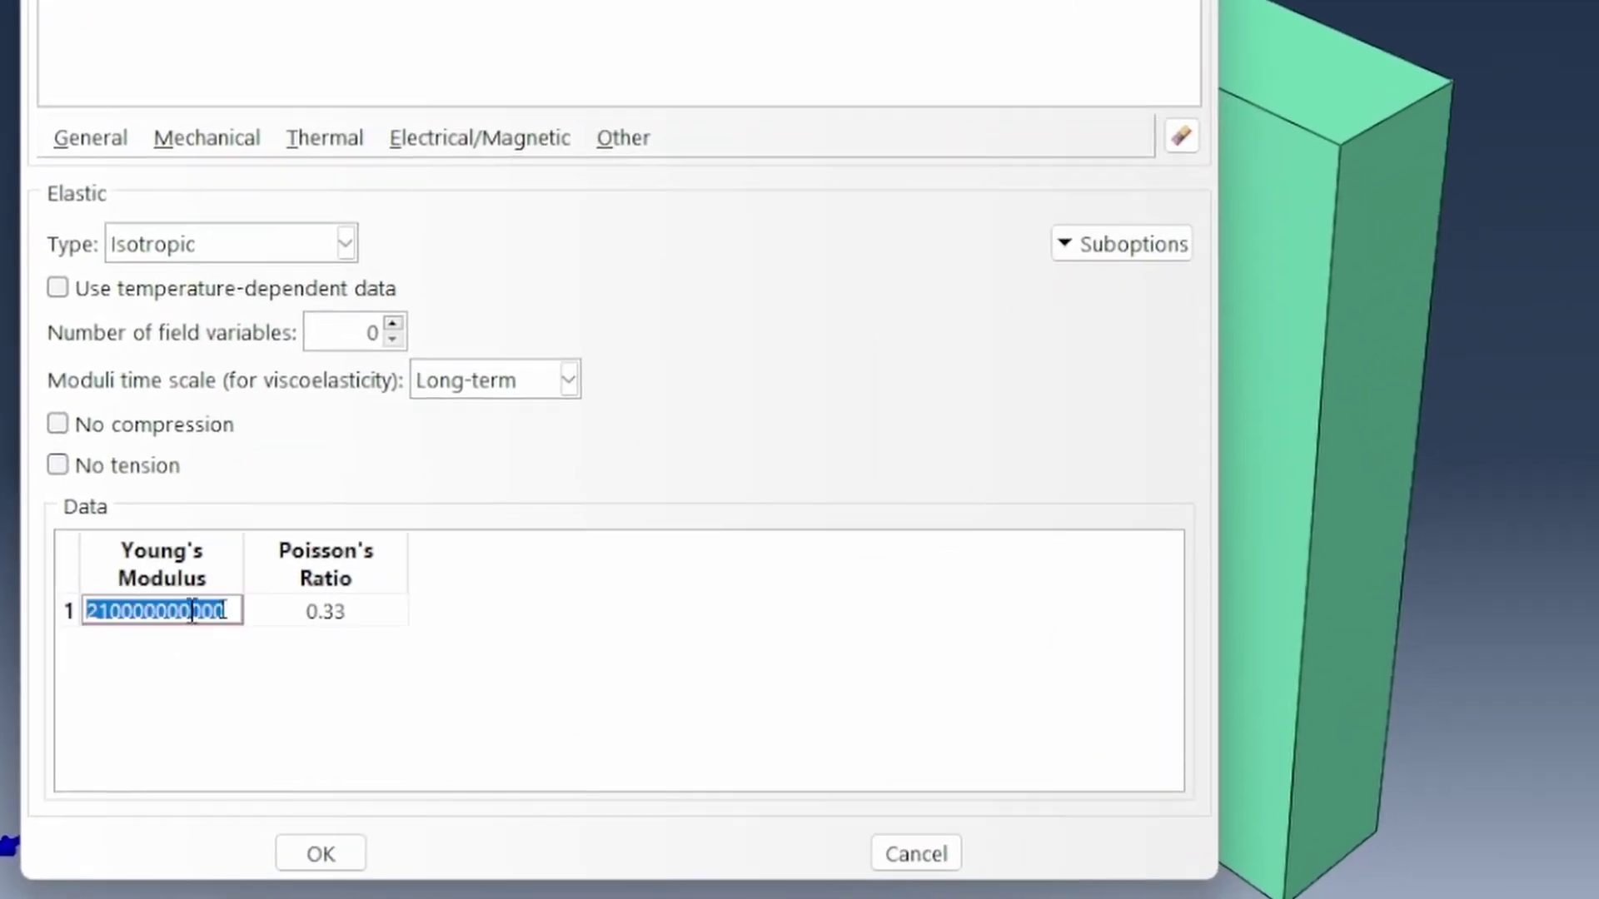
{"action": "type", "text": "210e3"}
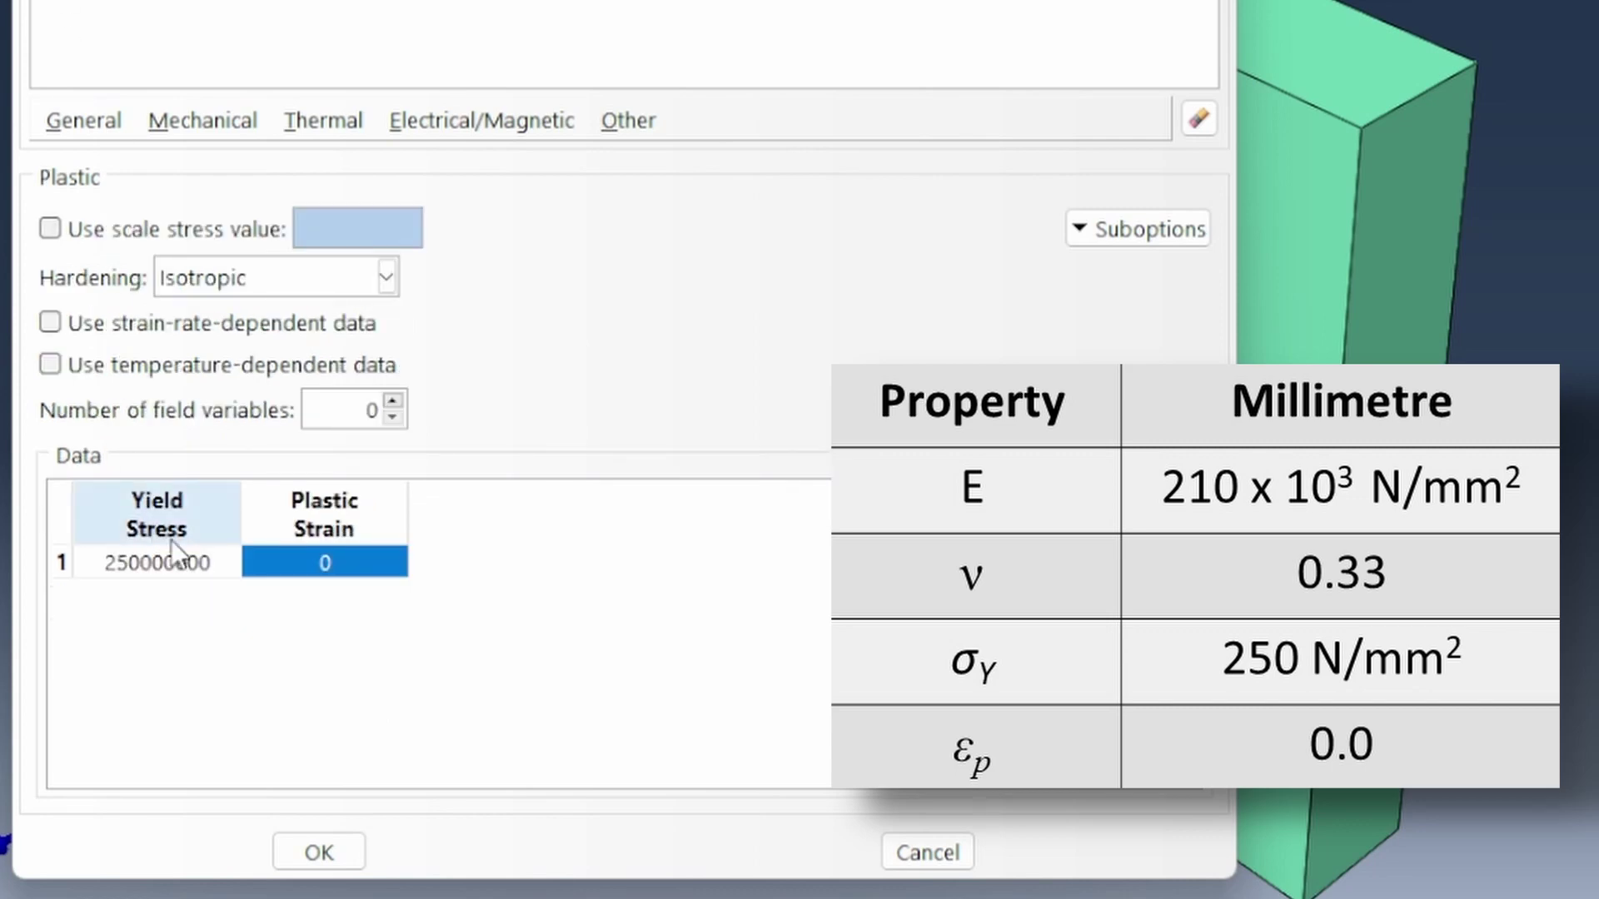
{"action": "double_click", "coordinate": [174, 563]}
{"action": "type", "text": "250"}
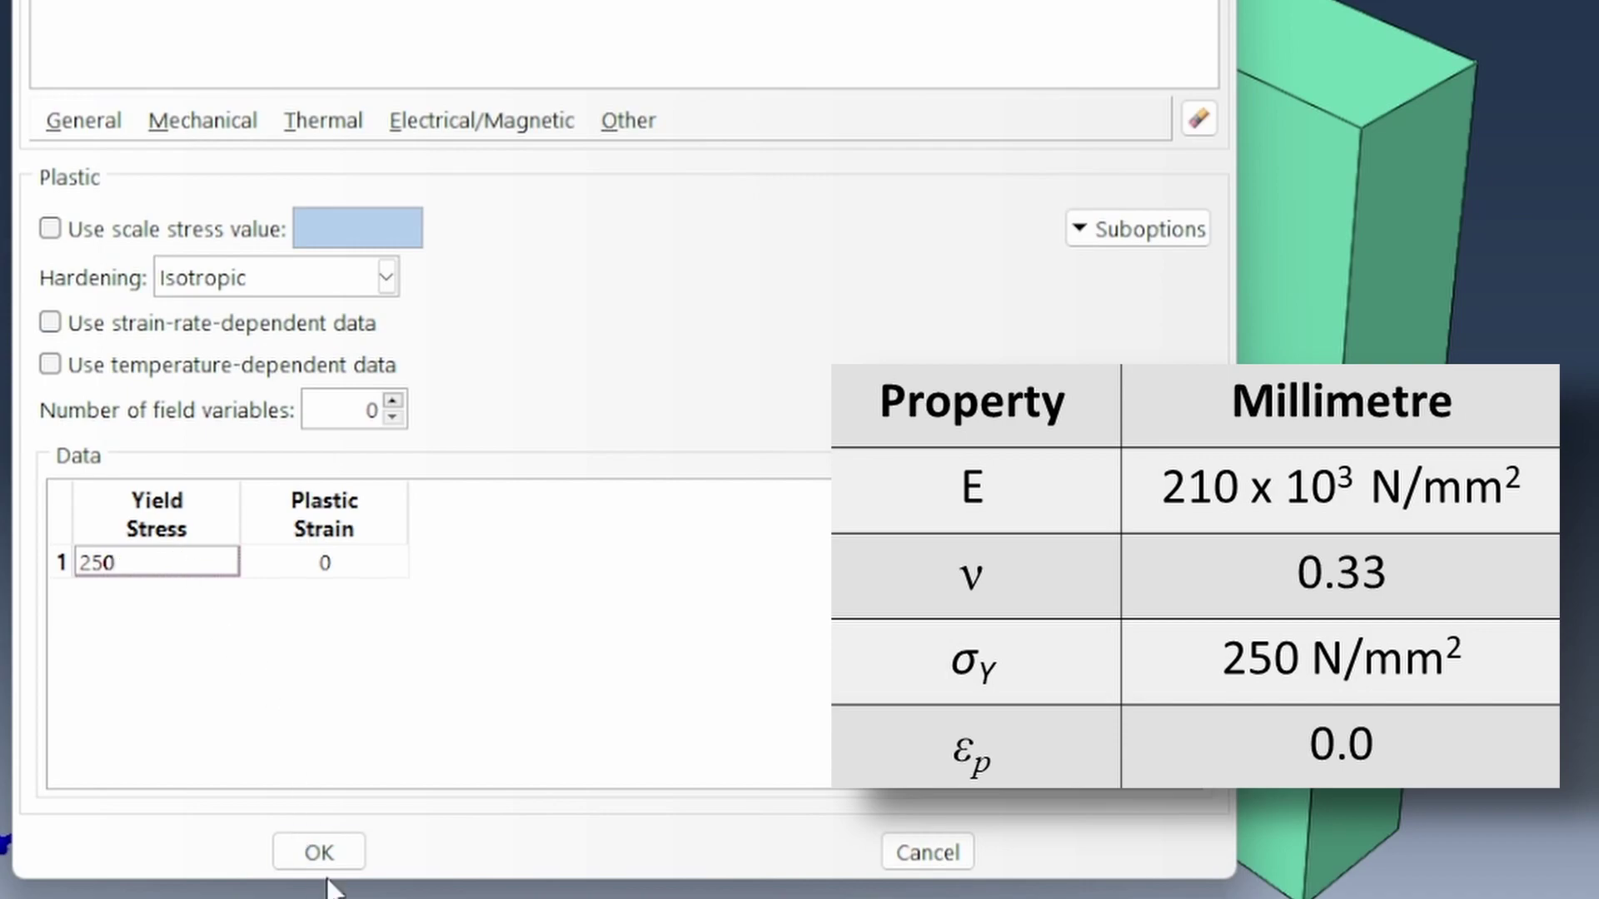
{"action": "left_click", "coordinate": [349, 856]}
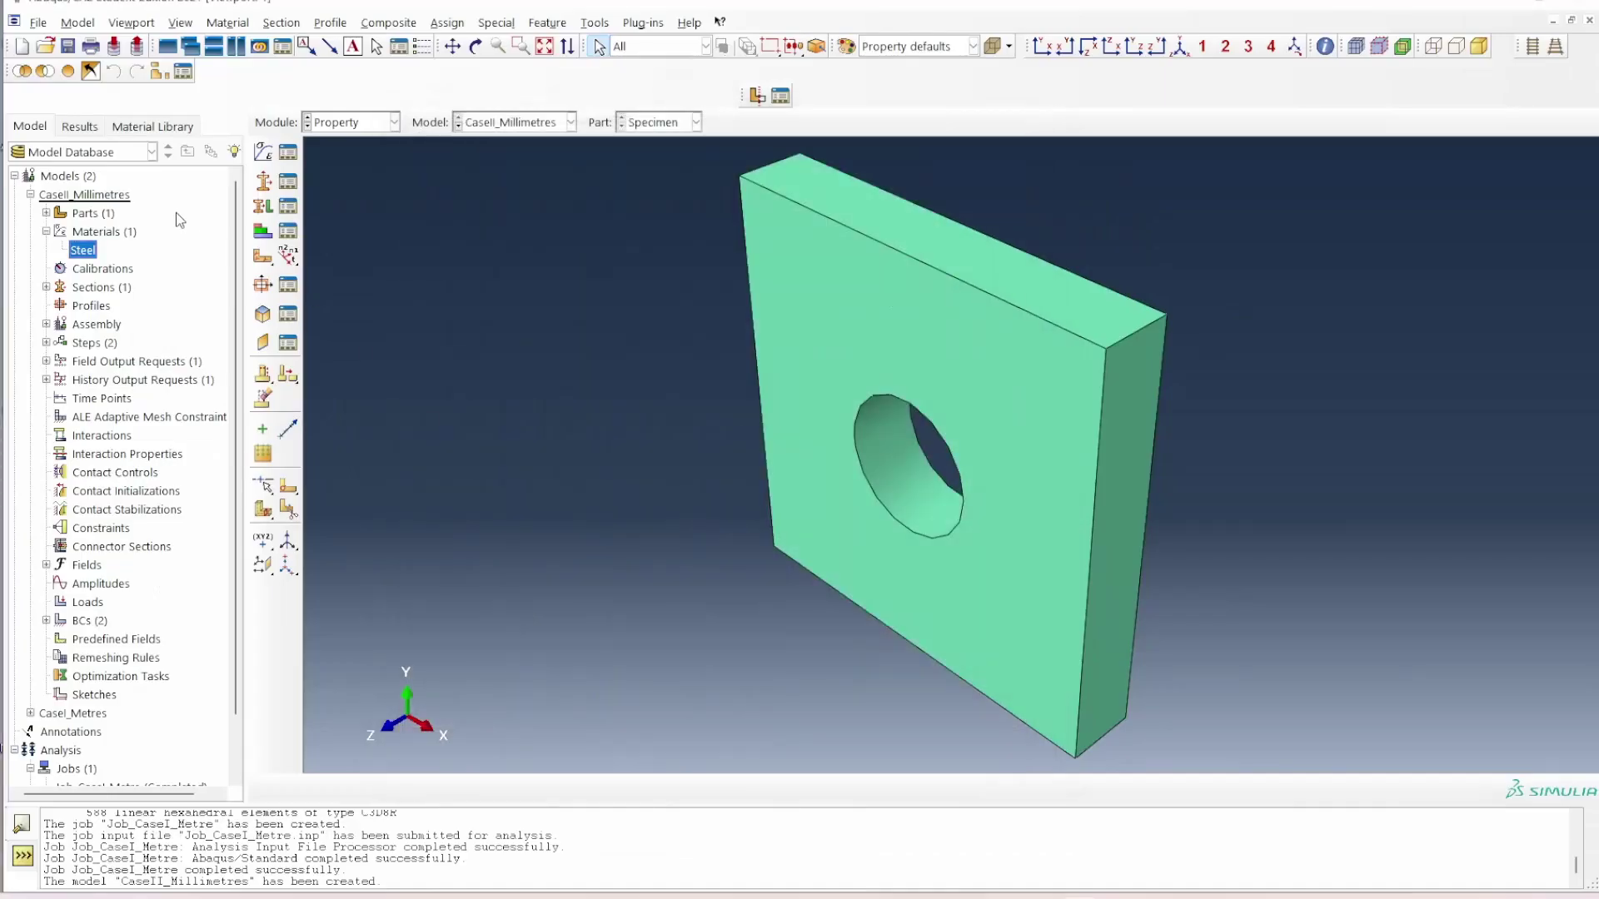
Create the job Job_CaseII_Millimetre for the CaseII_Millimetres model and submit it for analysis
{"action": "scroll", "coordinate": [169, 565], "scroll_direction": "down", "scroll_amount": 1}
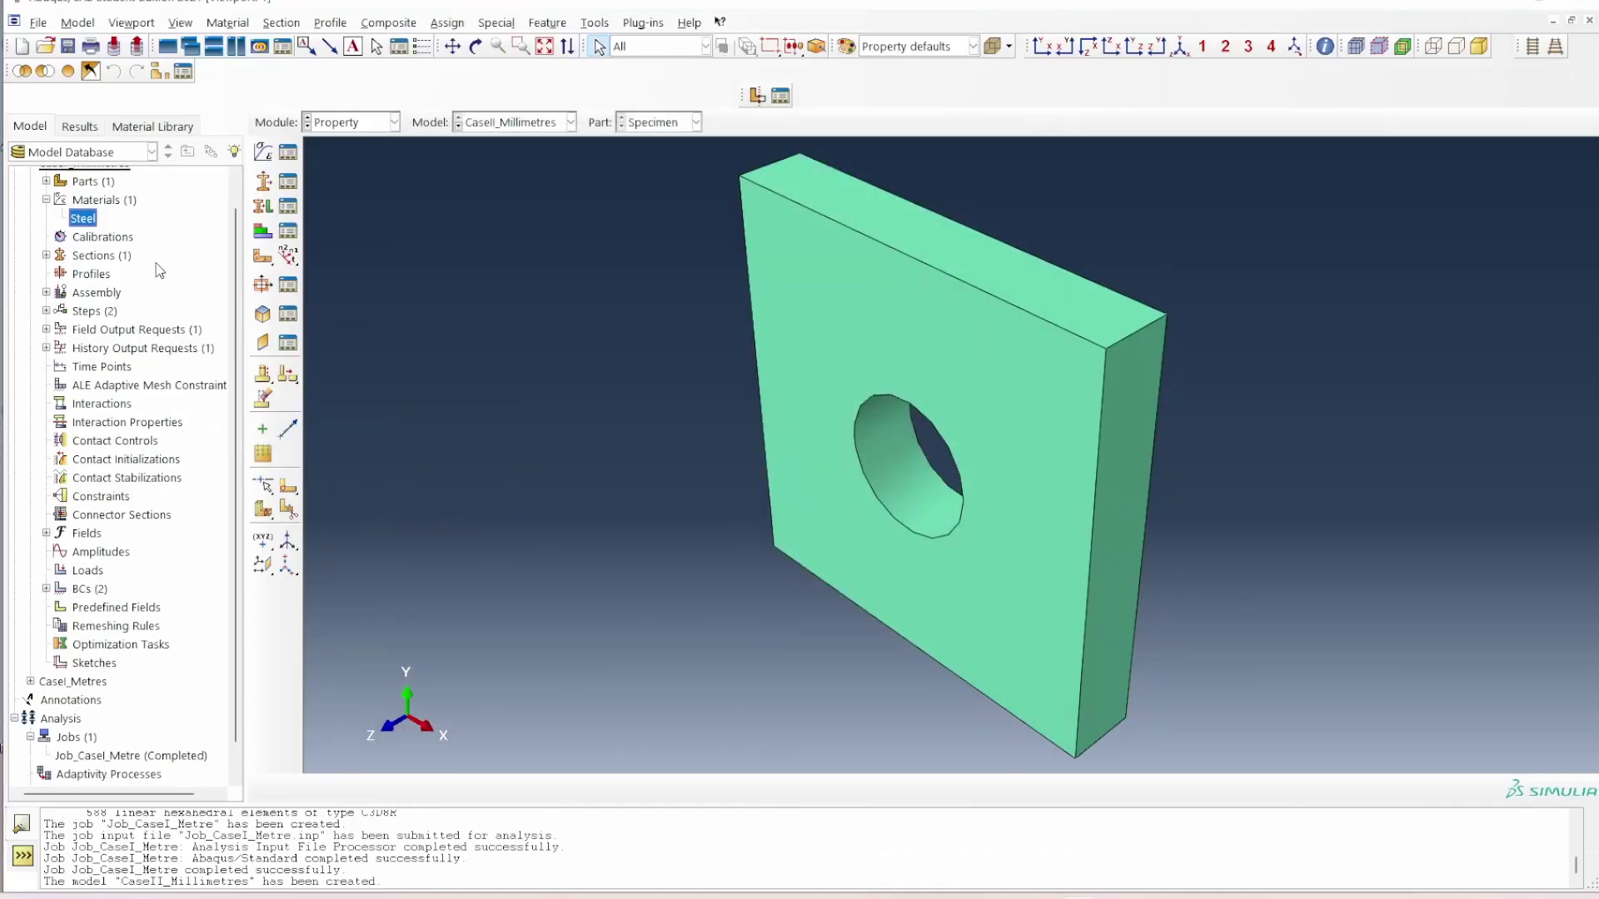
{"action": "double_click", "coordinate": [79, 704]}
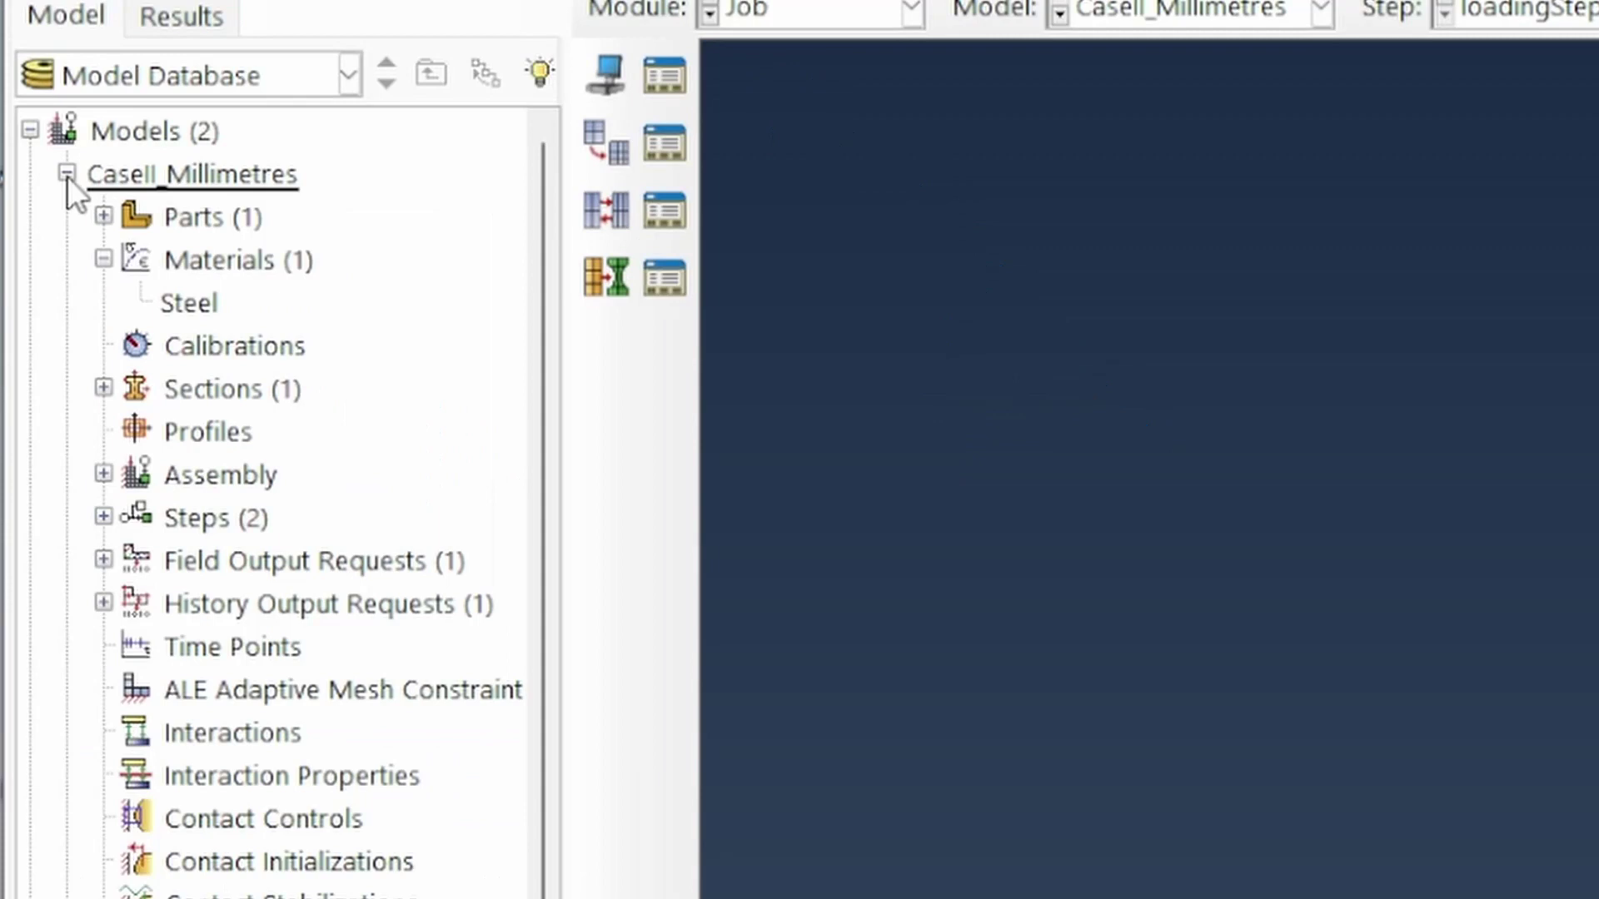
Copy the CaseII_Millimetres model to a new model named CaseIII_Micrometer
{"action": "left_click", "coordinate": [29, 145]}
{"action": "right_click", "coordinate": [69, 149]}
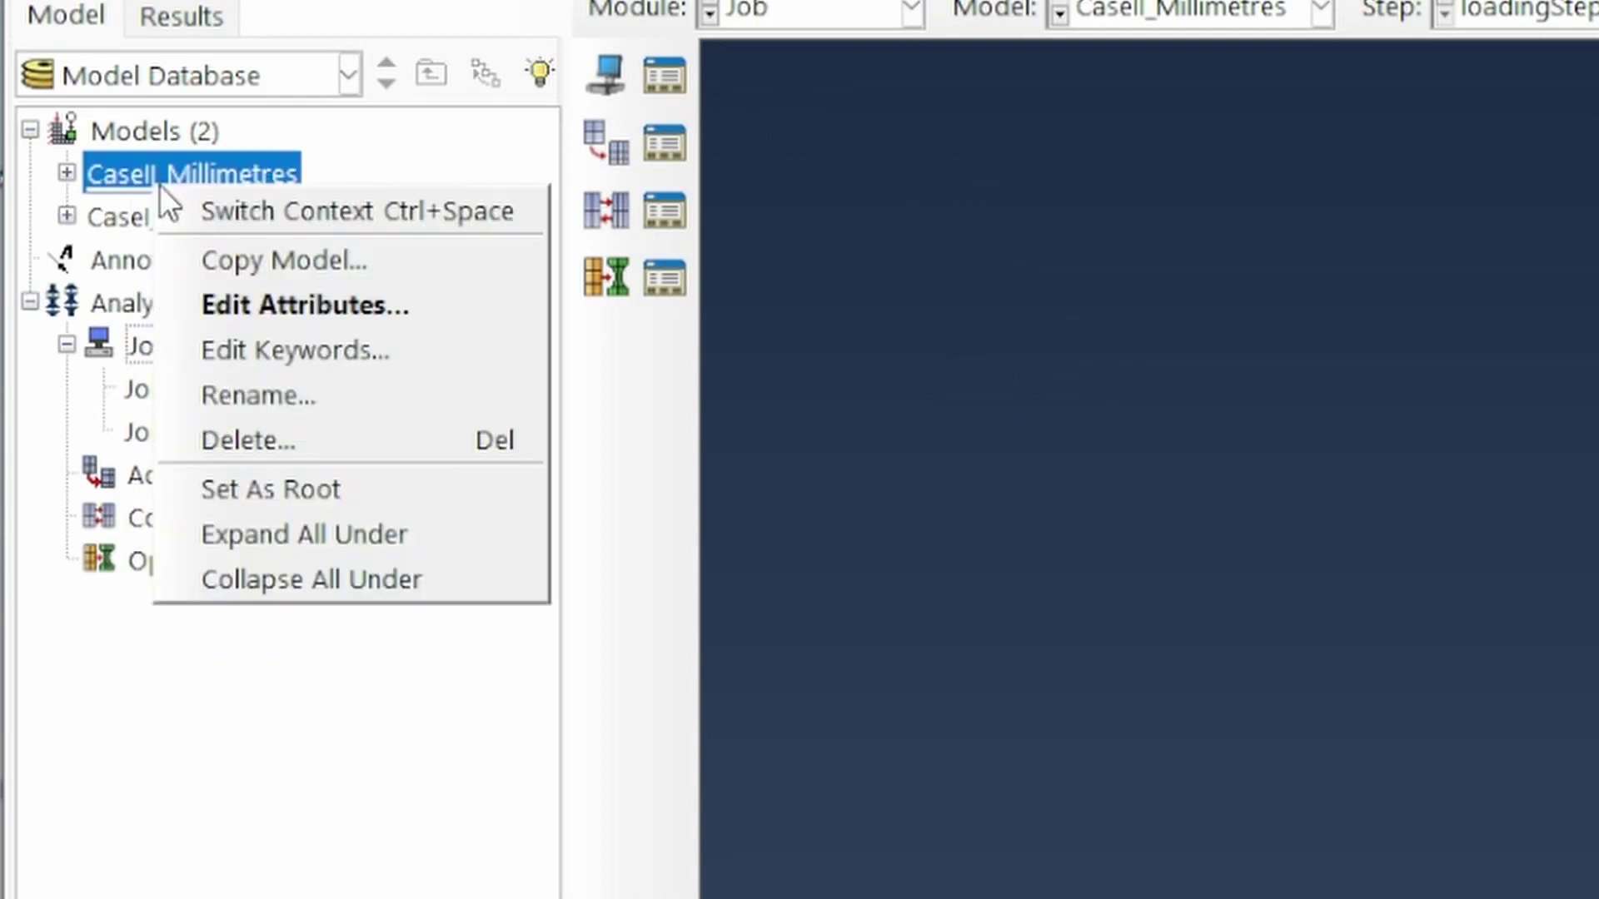
{"action": "left_click", "coordinate": [299, 262]}
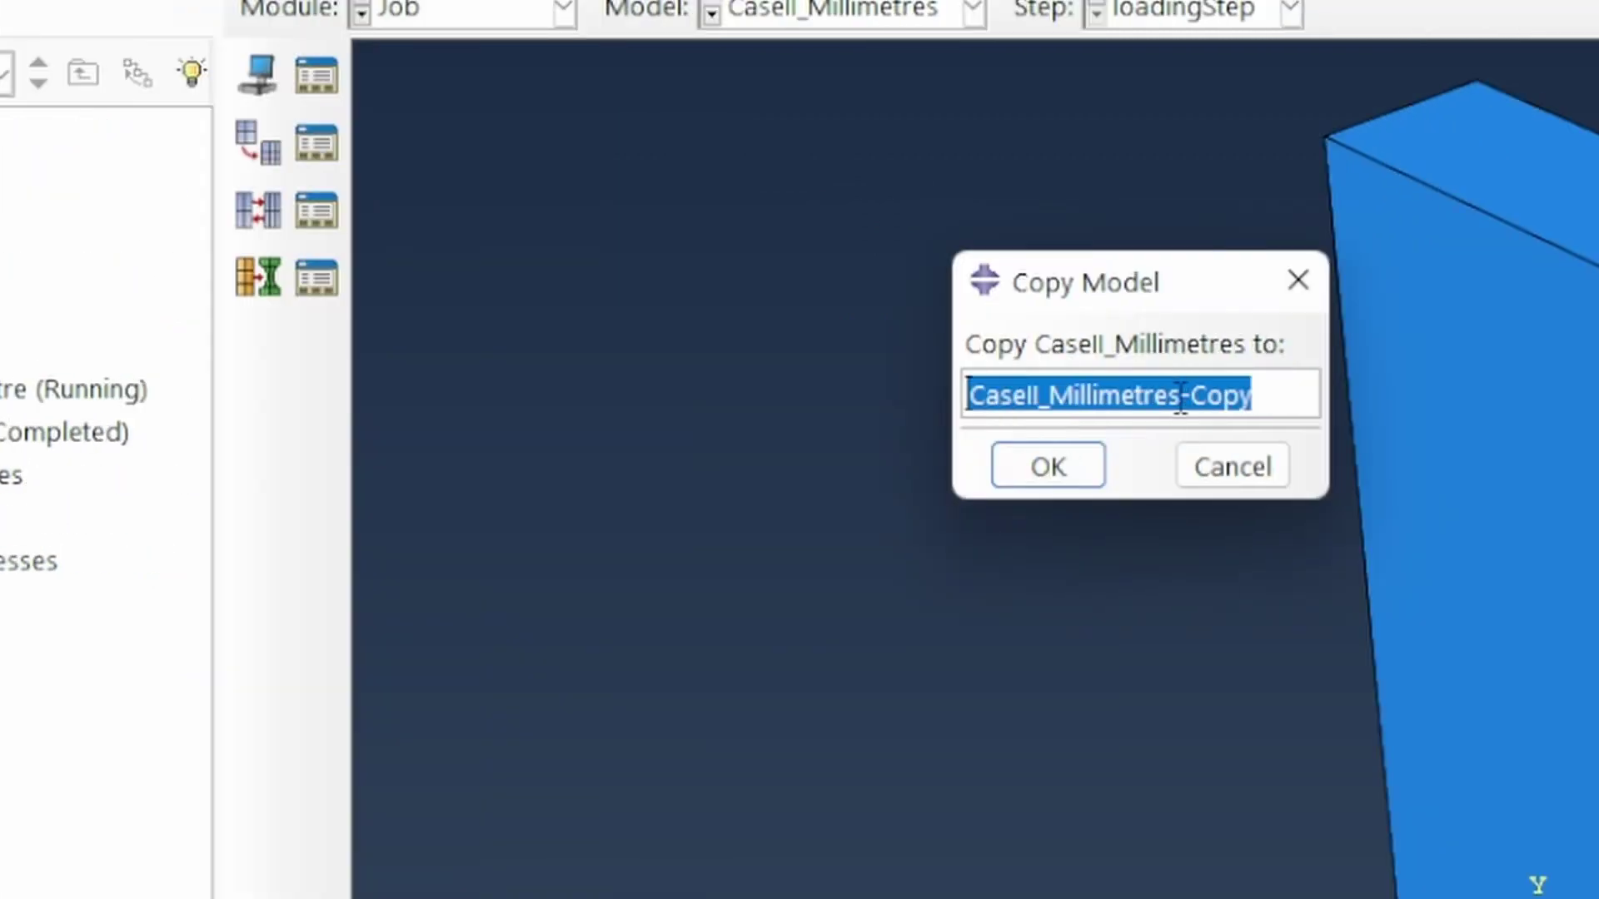
{"action": "left_click", "coordinate": [1597, 395]}
{"action": "left_click_drag", "start_coordinate": [1597, 394], "coordinate": [1422, 391]}
{"action": "type", "text": "icrometer"}
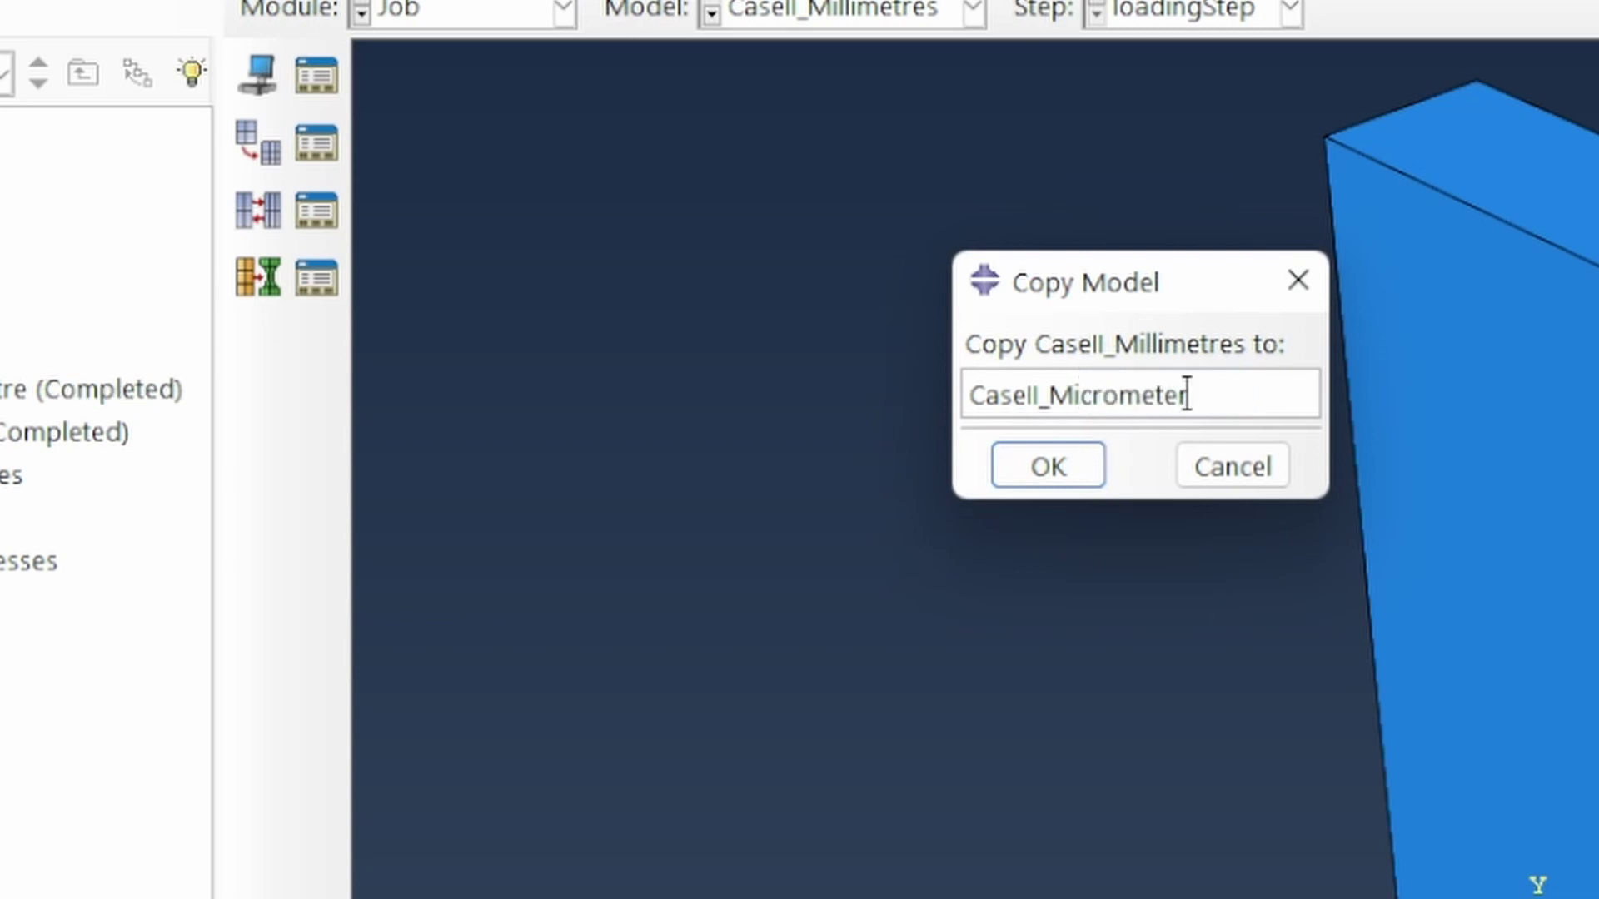
{"action": "left_click", "coordinate": [1051, 468]}
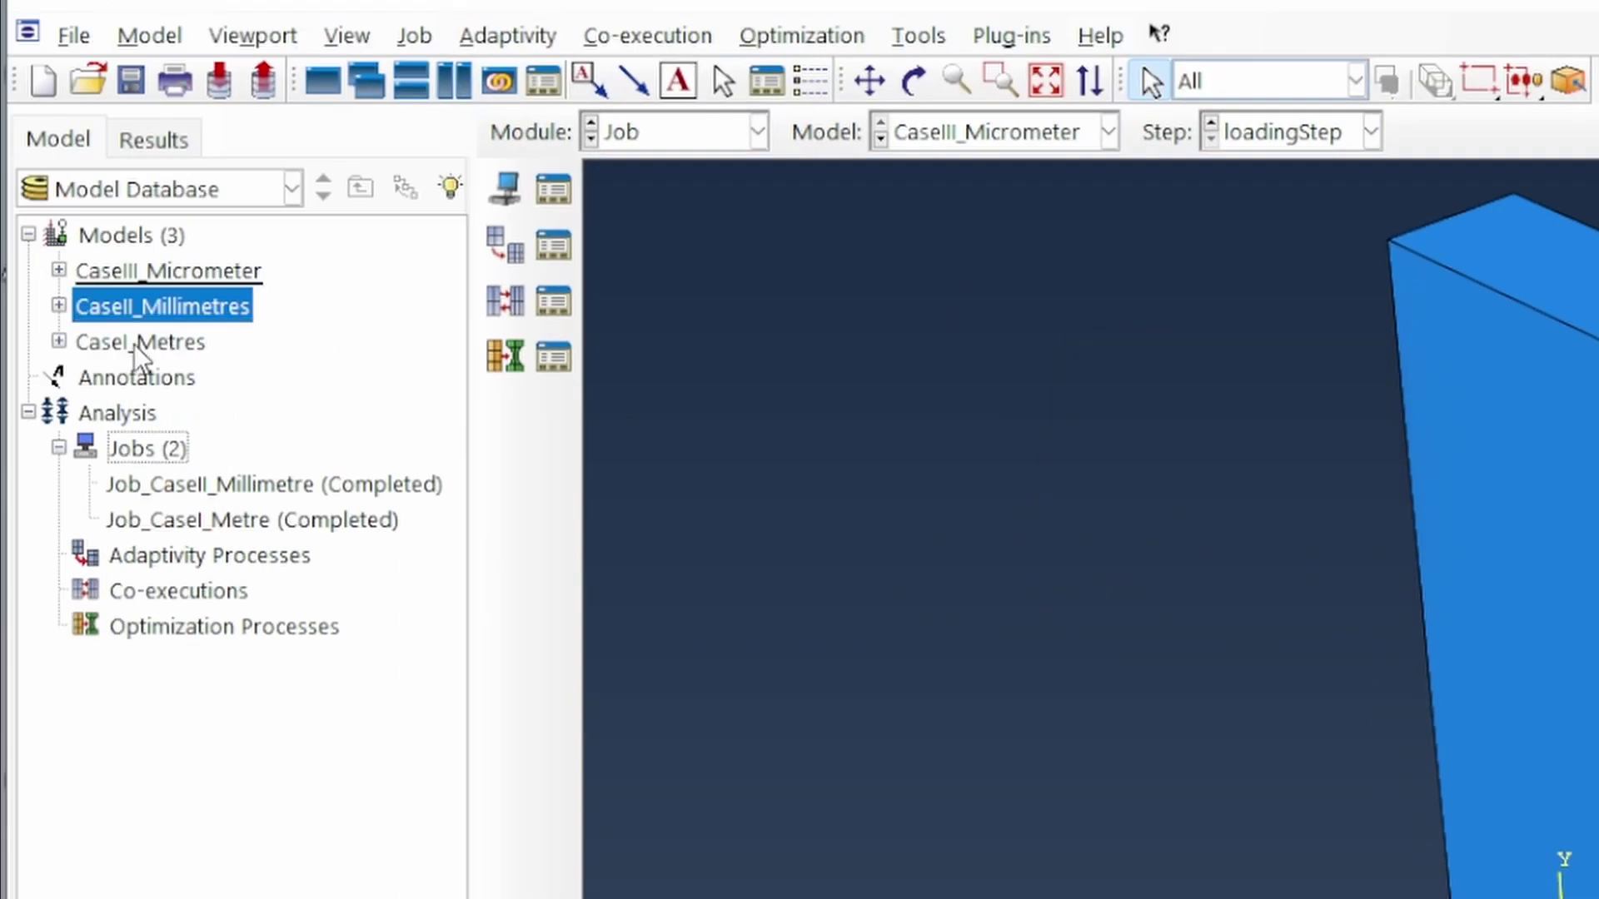
Edit the Steel material of CaseIII_Micrometer, setting Young's modulus to 210e-3 and the plastic yield stress to 250e-6
{"action": "left_click", "coordinate": [58, 270]}
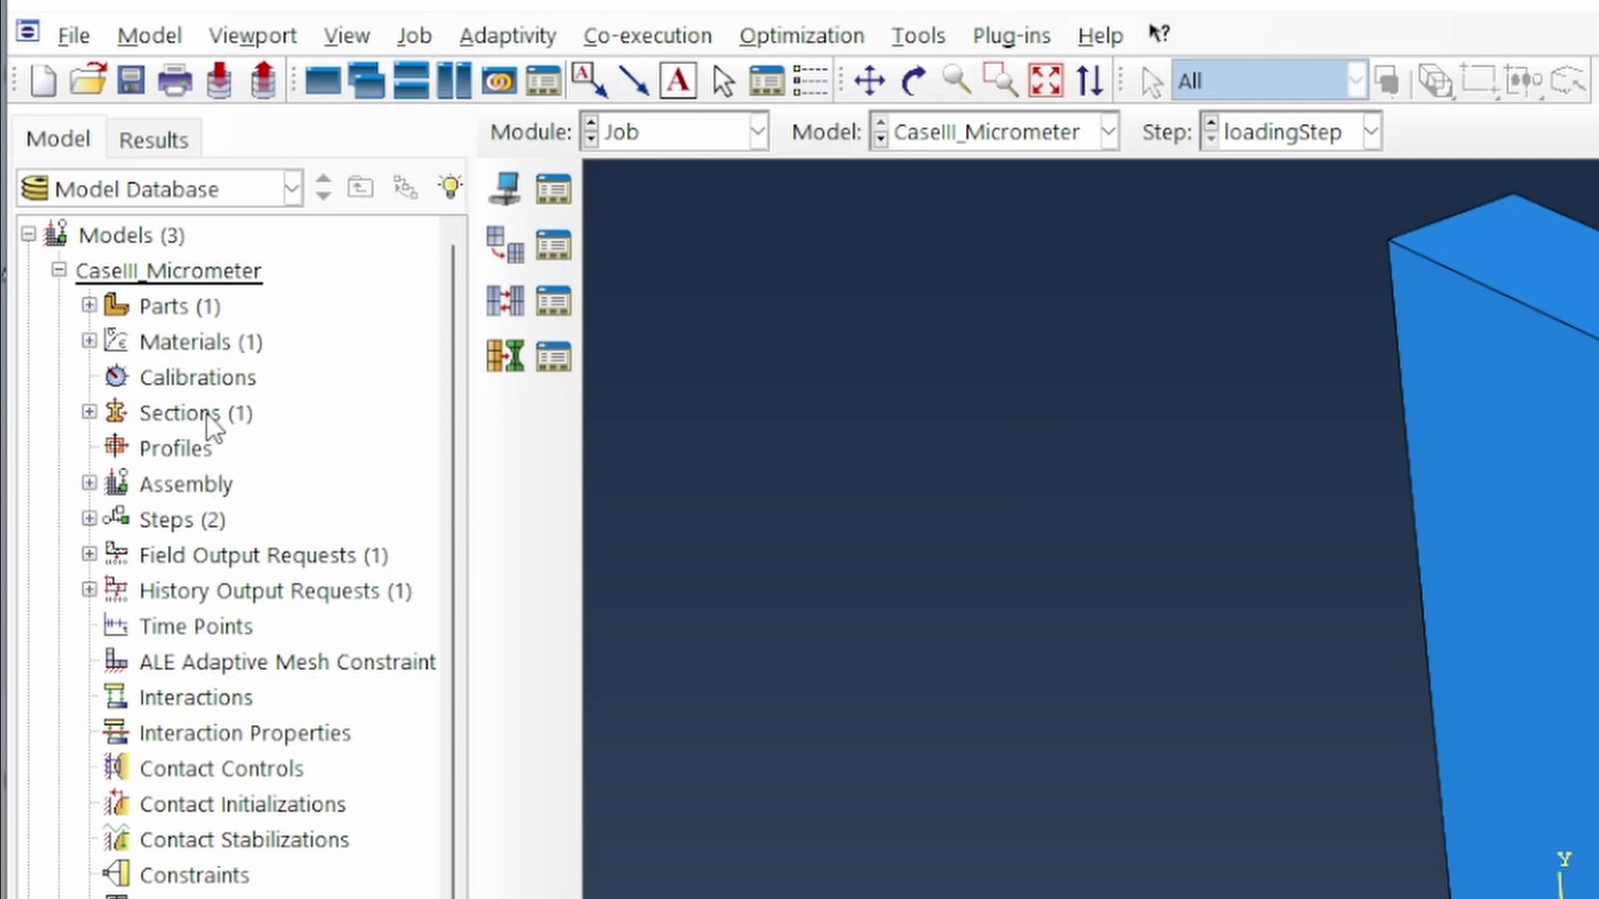
{"action": "left_click", "coordinate": [89, 342]}
{"action": "double_click", "coordinate": [175, 373]}
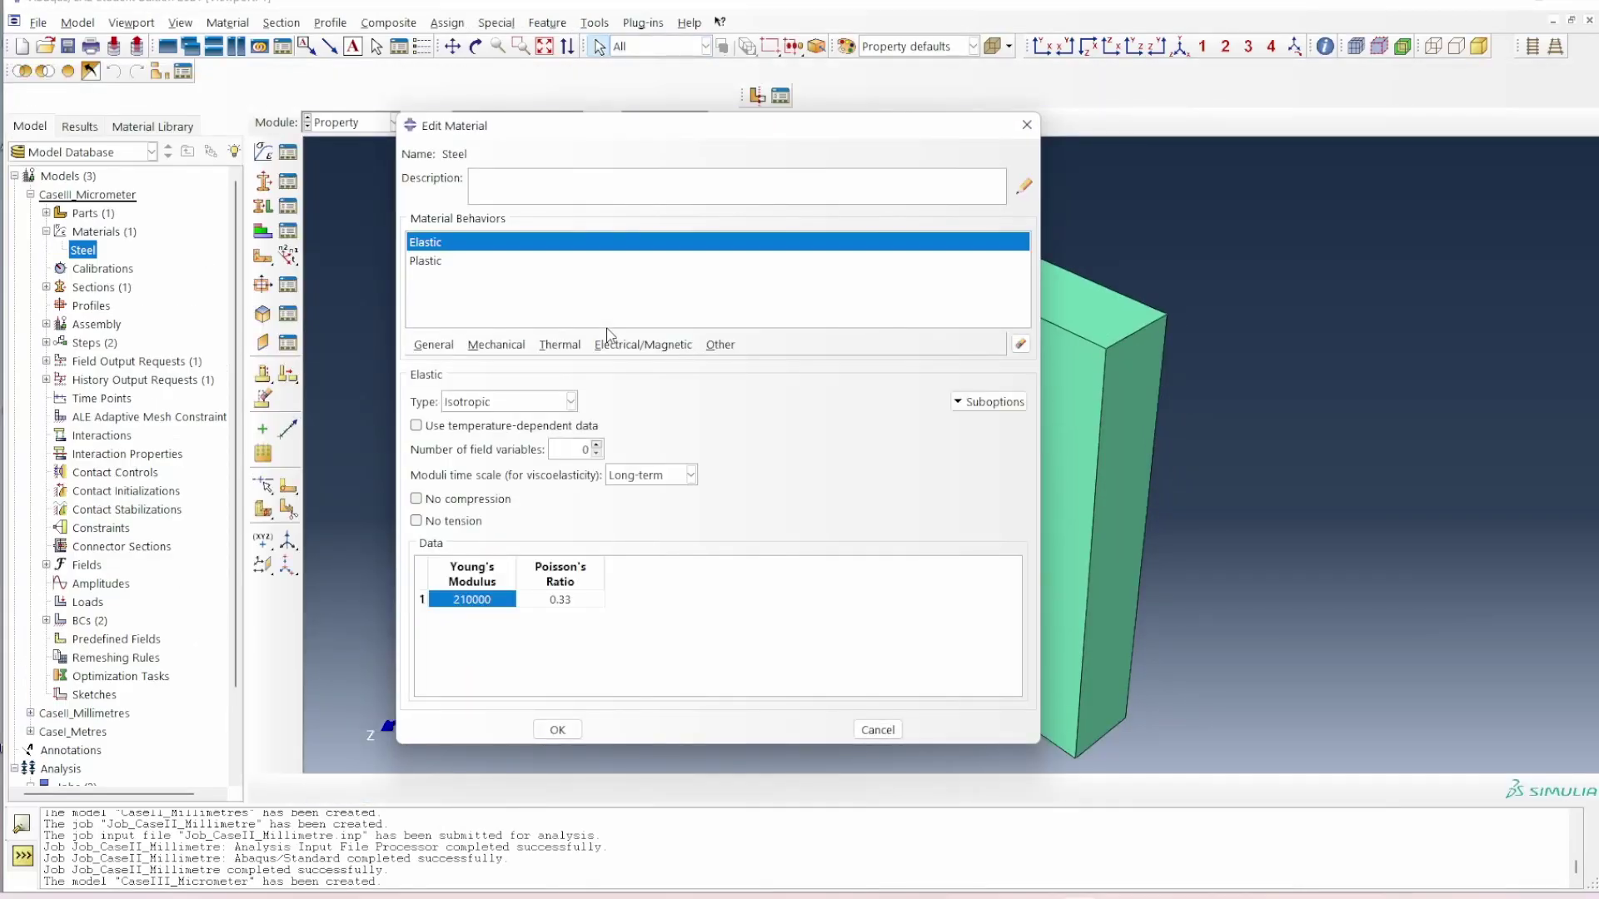
{"action": "left_click_drag", "start_coordinate": [471, 599], "coordinate": [449, 599]}
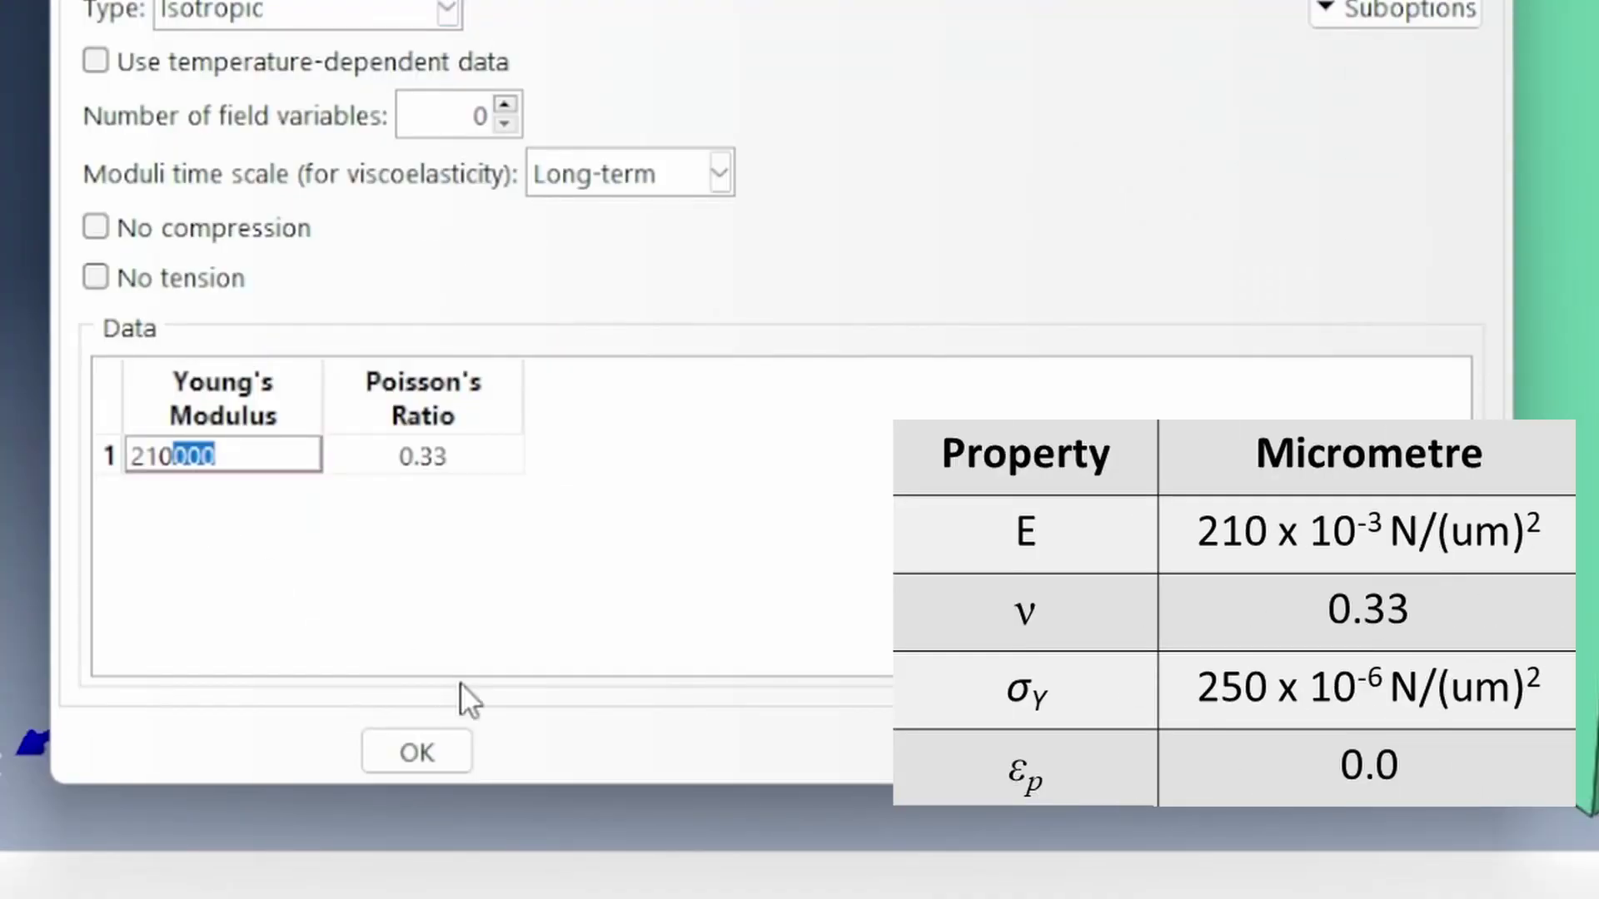
{"action": "type", "text": "e-3"}
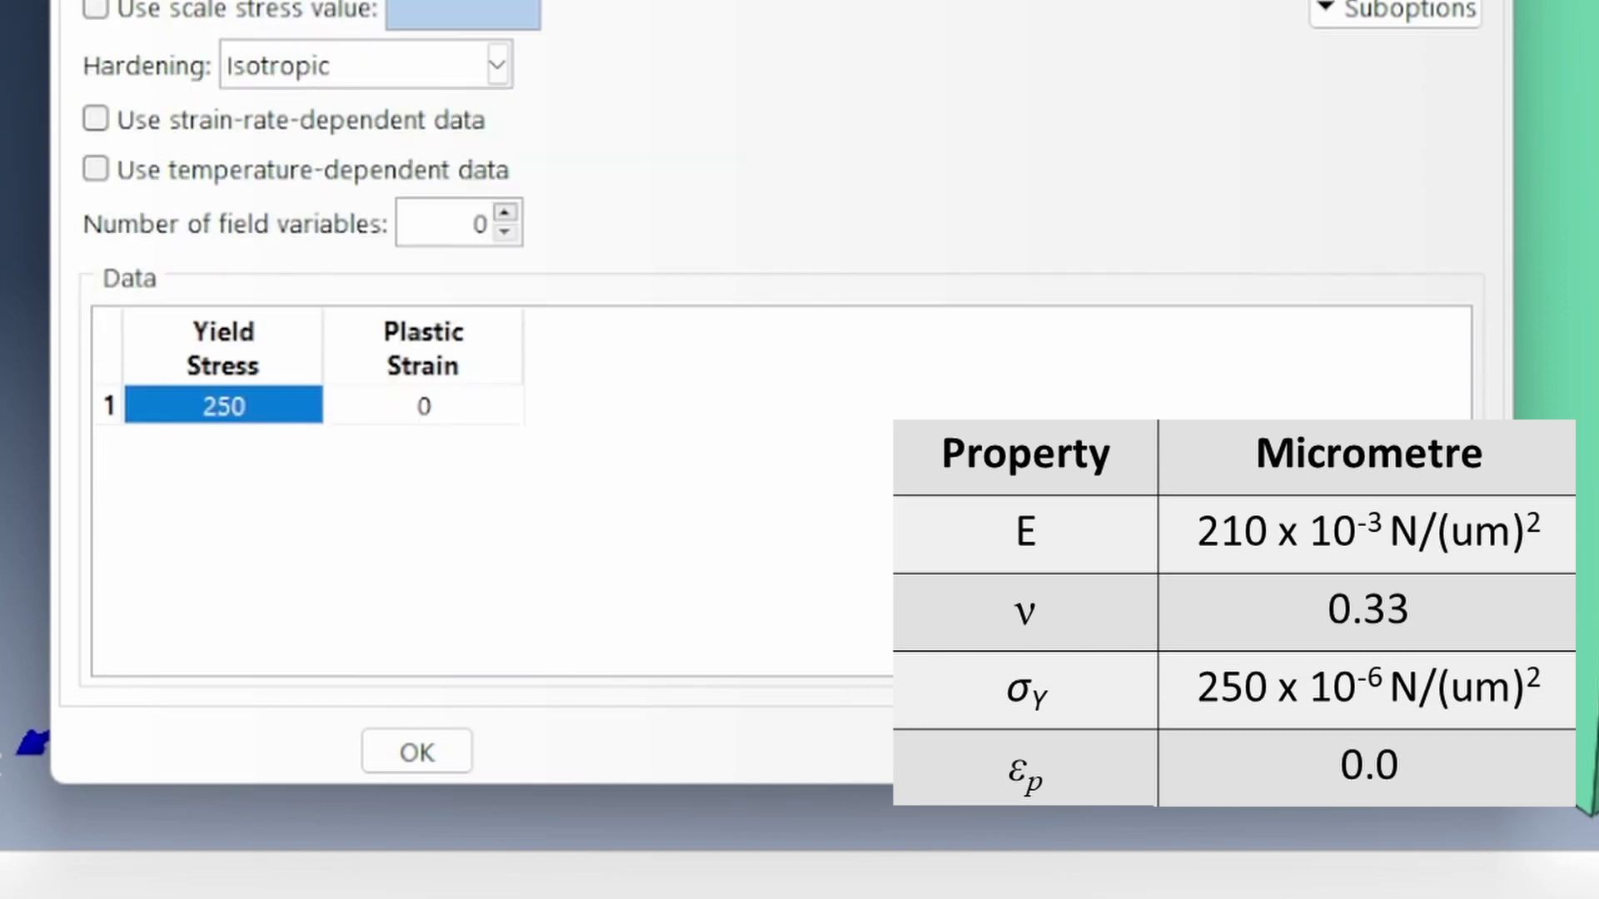
{"action": "left_click", "coordinate": [243, 406]}
{"action": "left_click", "coordinate": [251, 416]}
{"action": "type", "text": "e-6"}
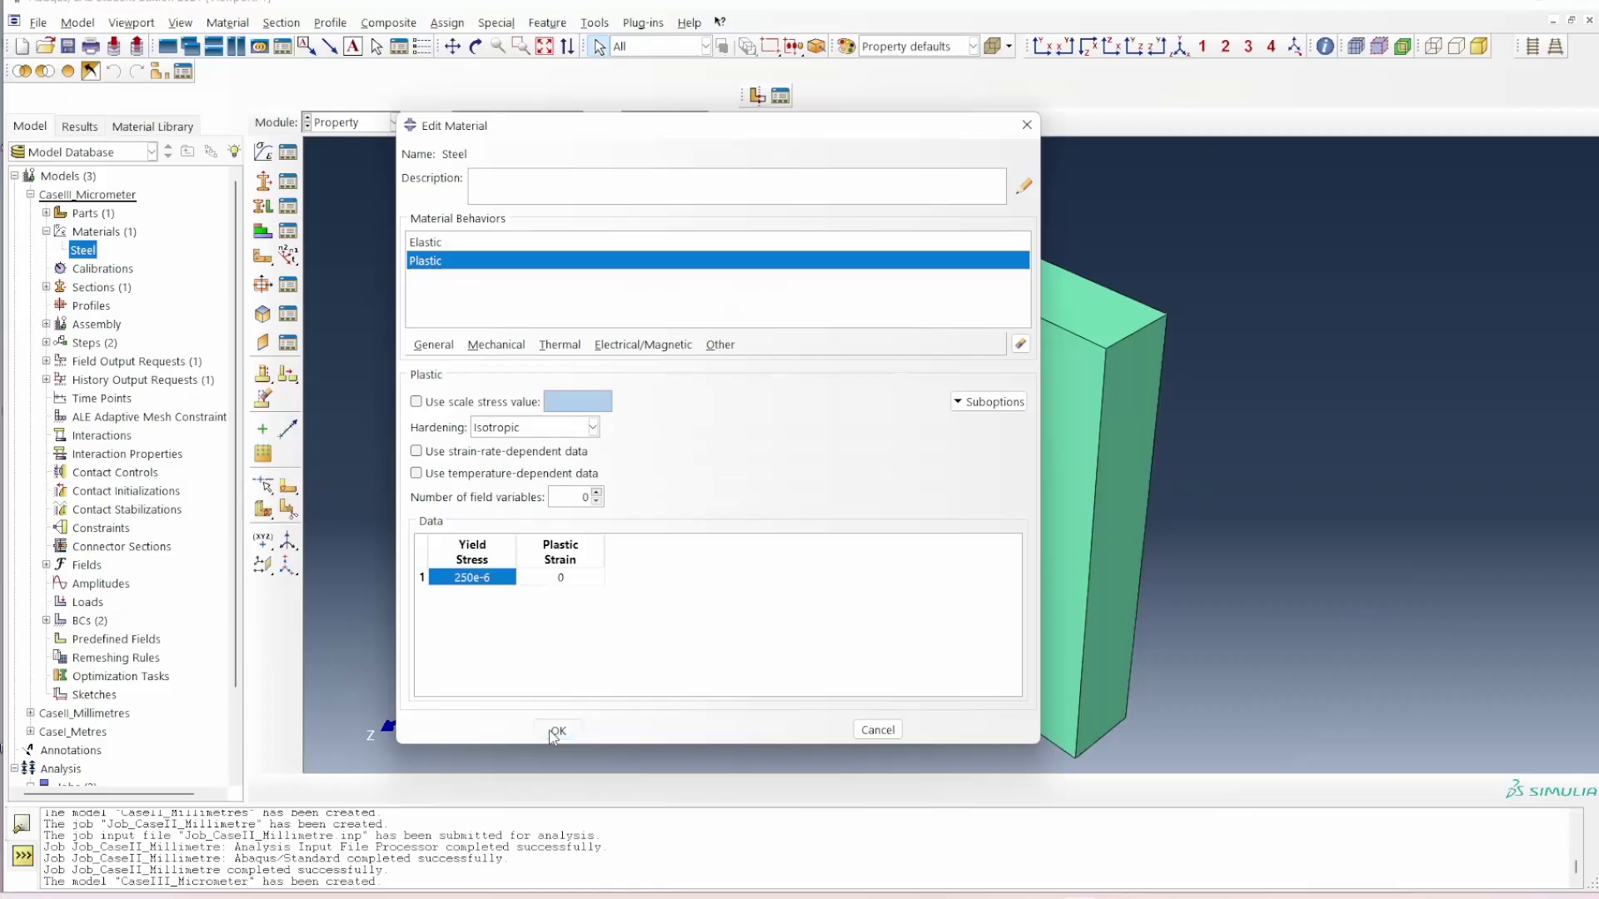
{"action": "left_click", "coordinate": [417, 751]}
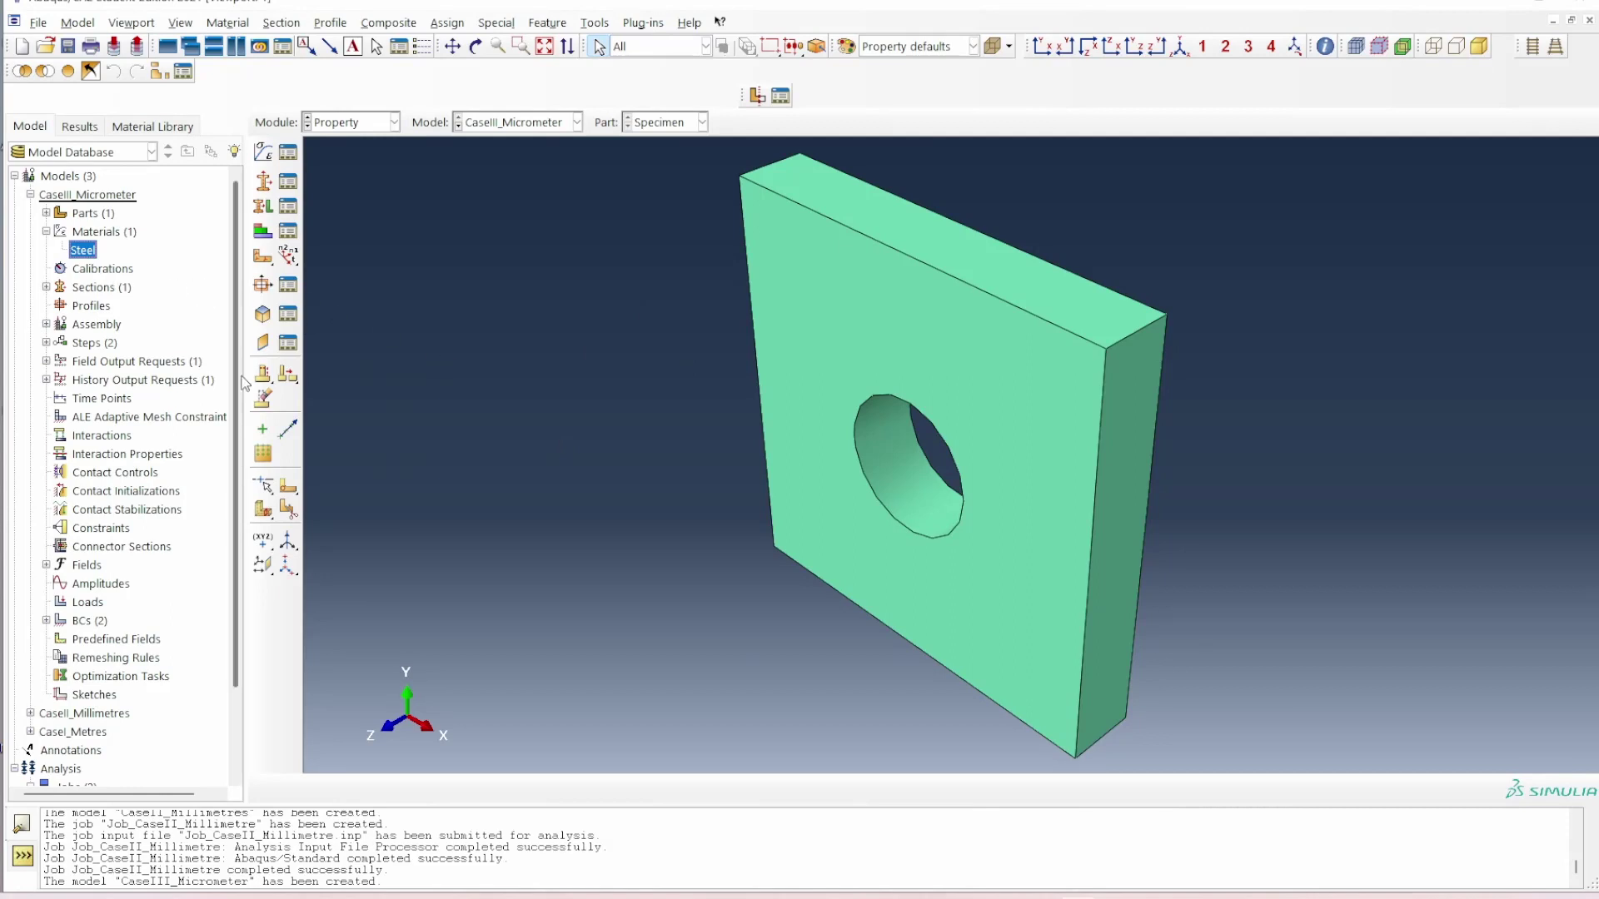
Create the job Job_CaseIII_Micrometre for the CaseIII_Micrometer model and submit it for analysis
{"action": "scroll", "coordinate": [69, 691], "scroll_direction": "down", "scroll_amount": 2}
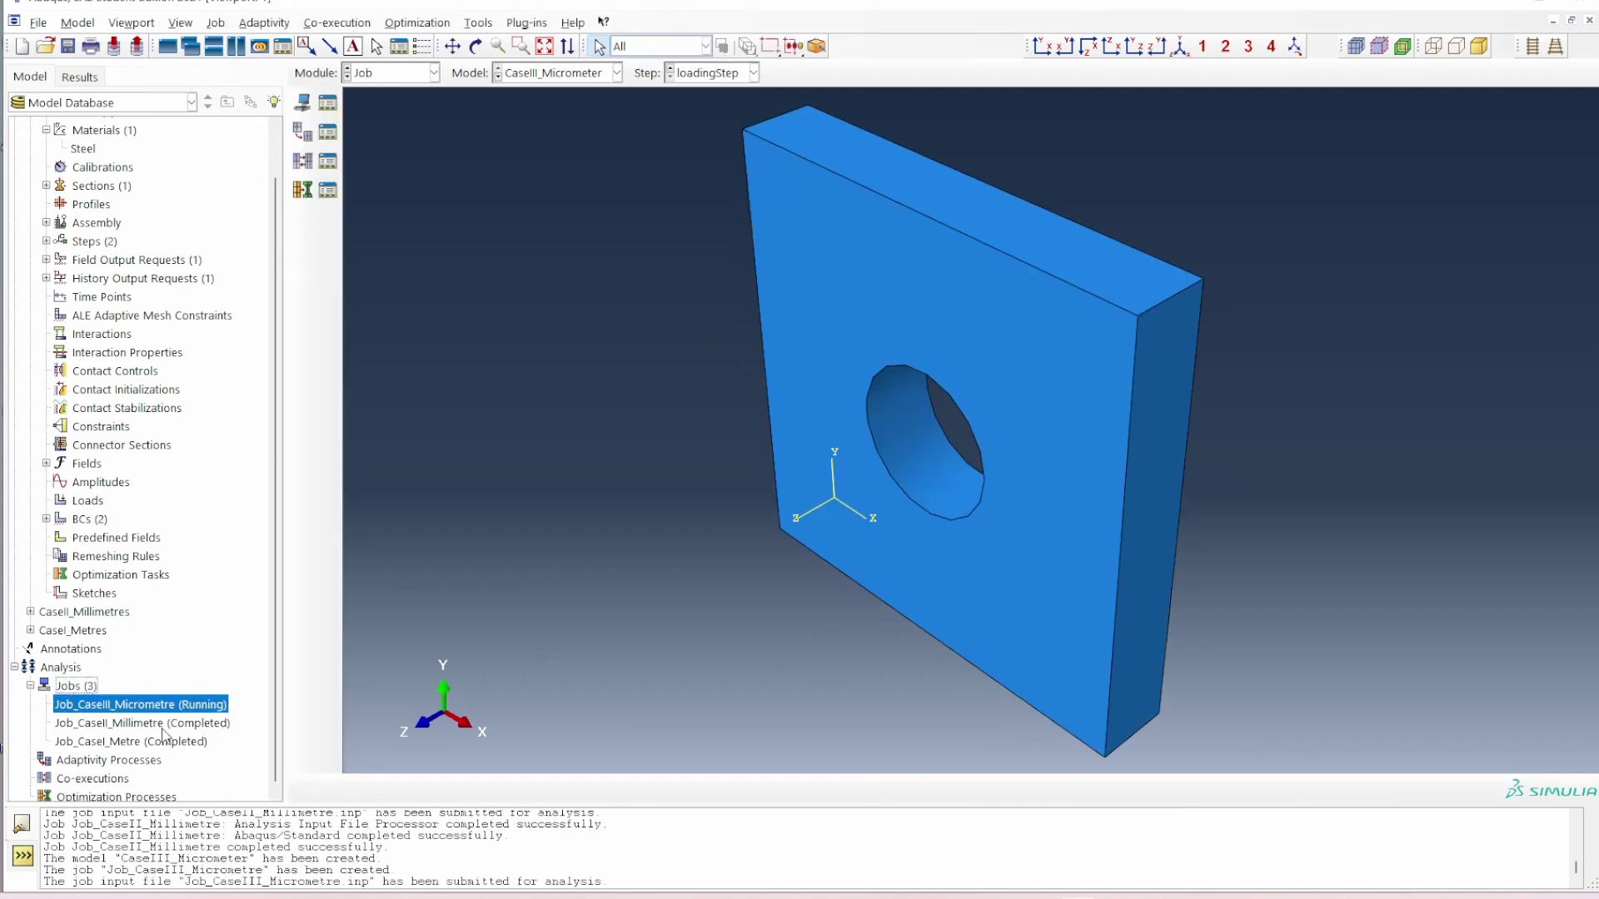
Open the results of Job_CaseII_Millimetre and examine the deformed von Mises contours in the front XY view
{"action": "left_click", "coordinate": [148, 726]}
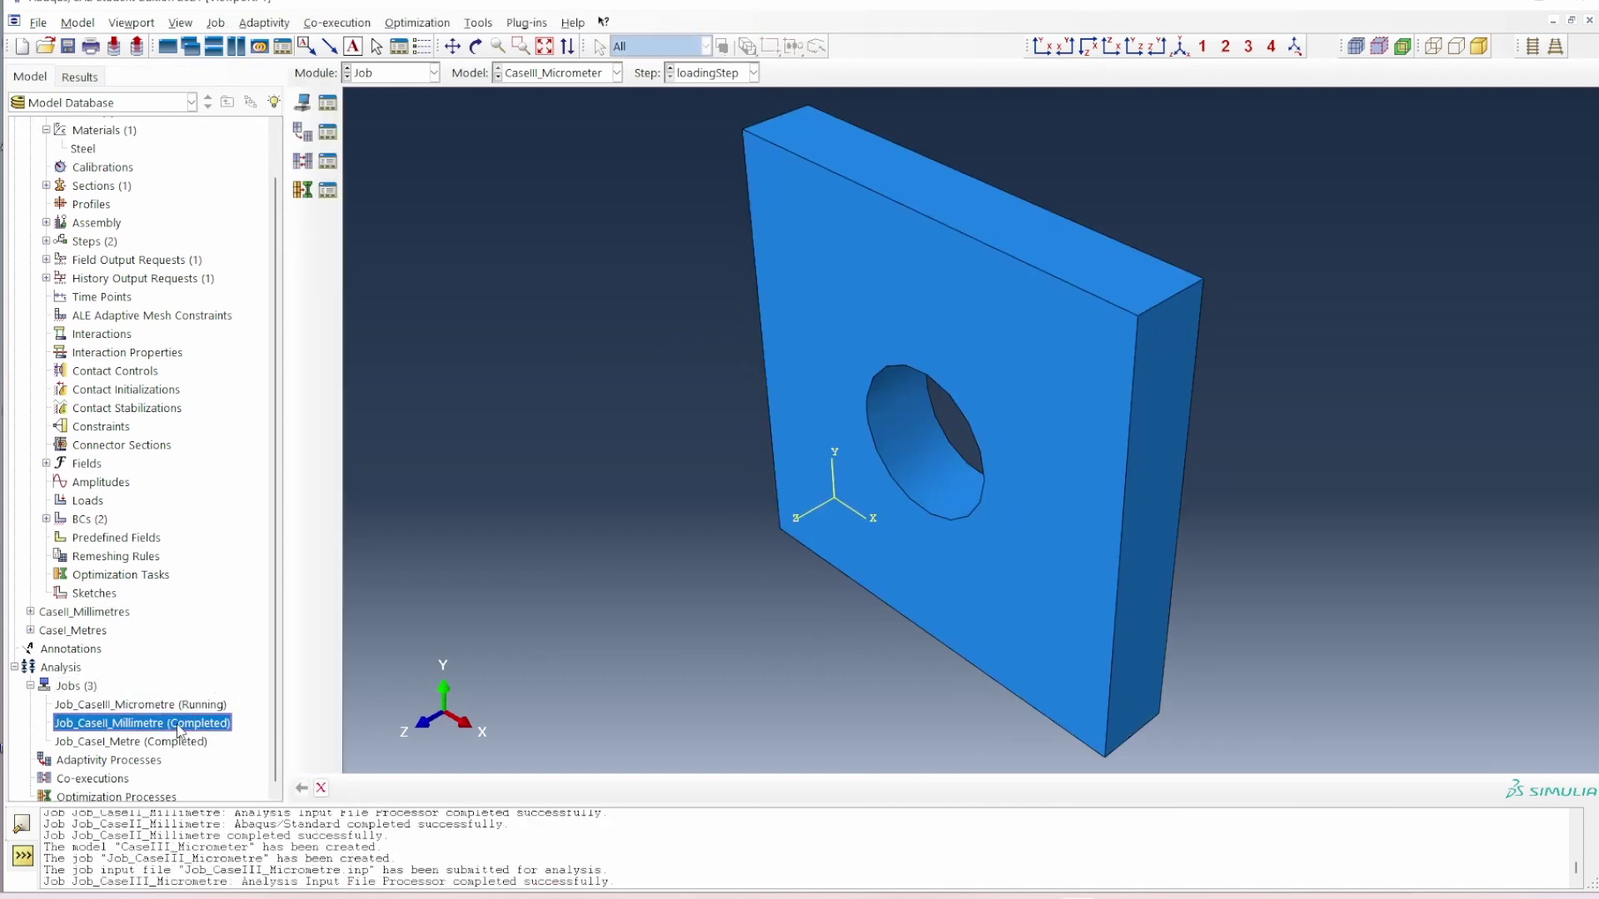
{"action": "right_click", "coordinate": [177, 730]}
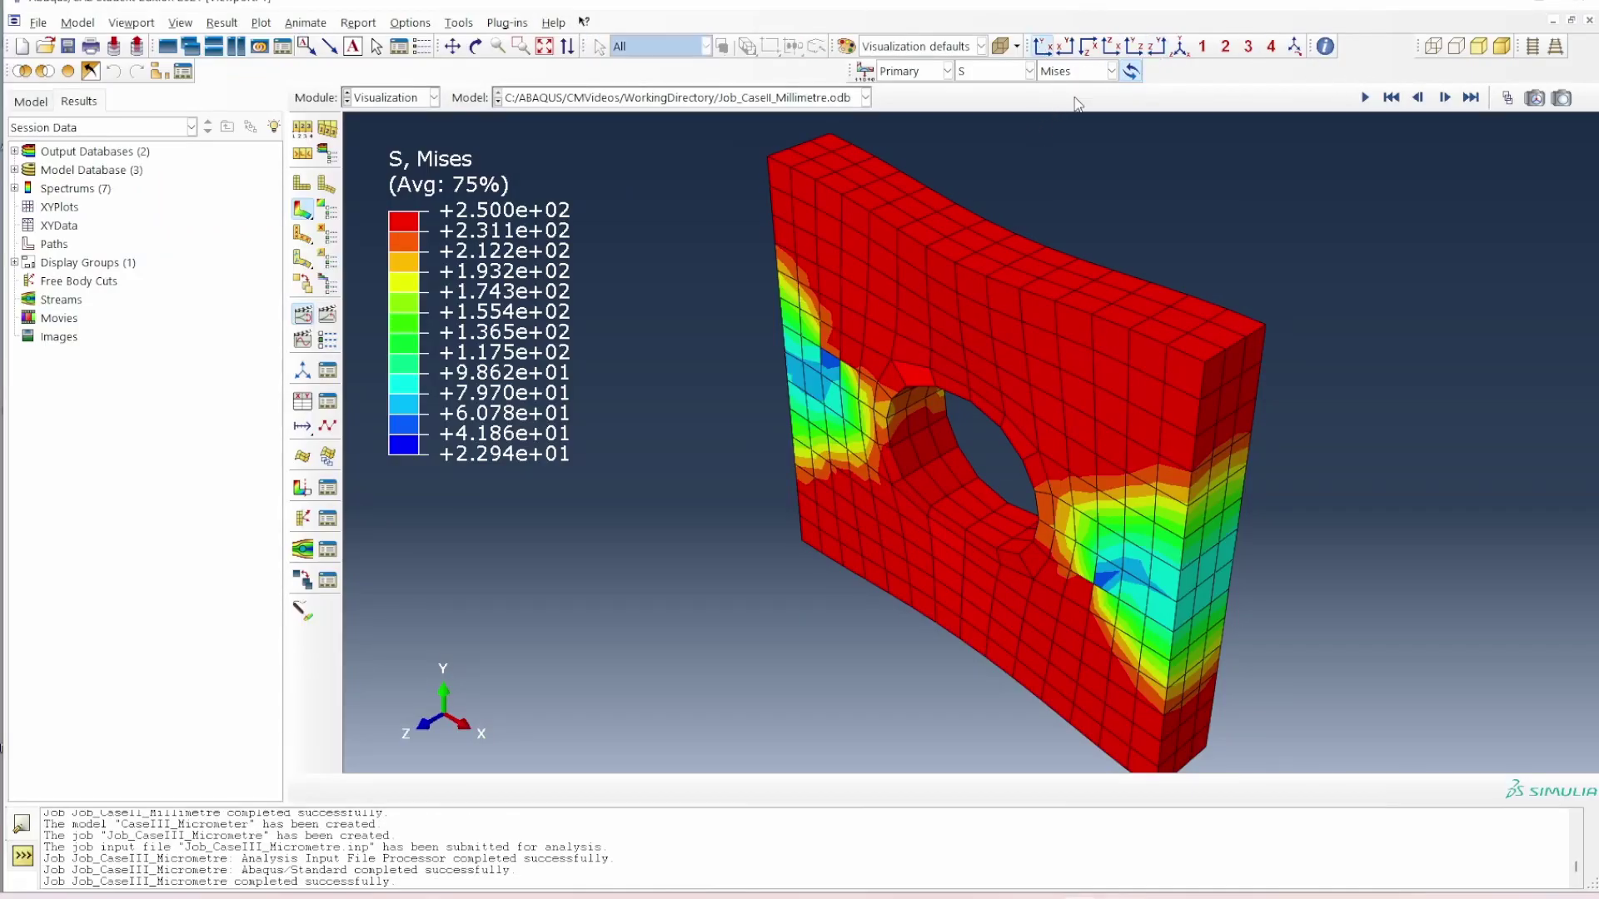
{"action": "left_click", "coordinate": [1042, 47]}
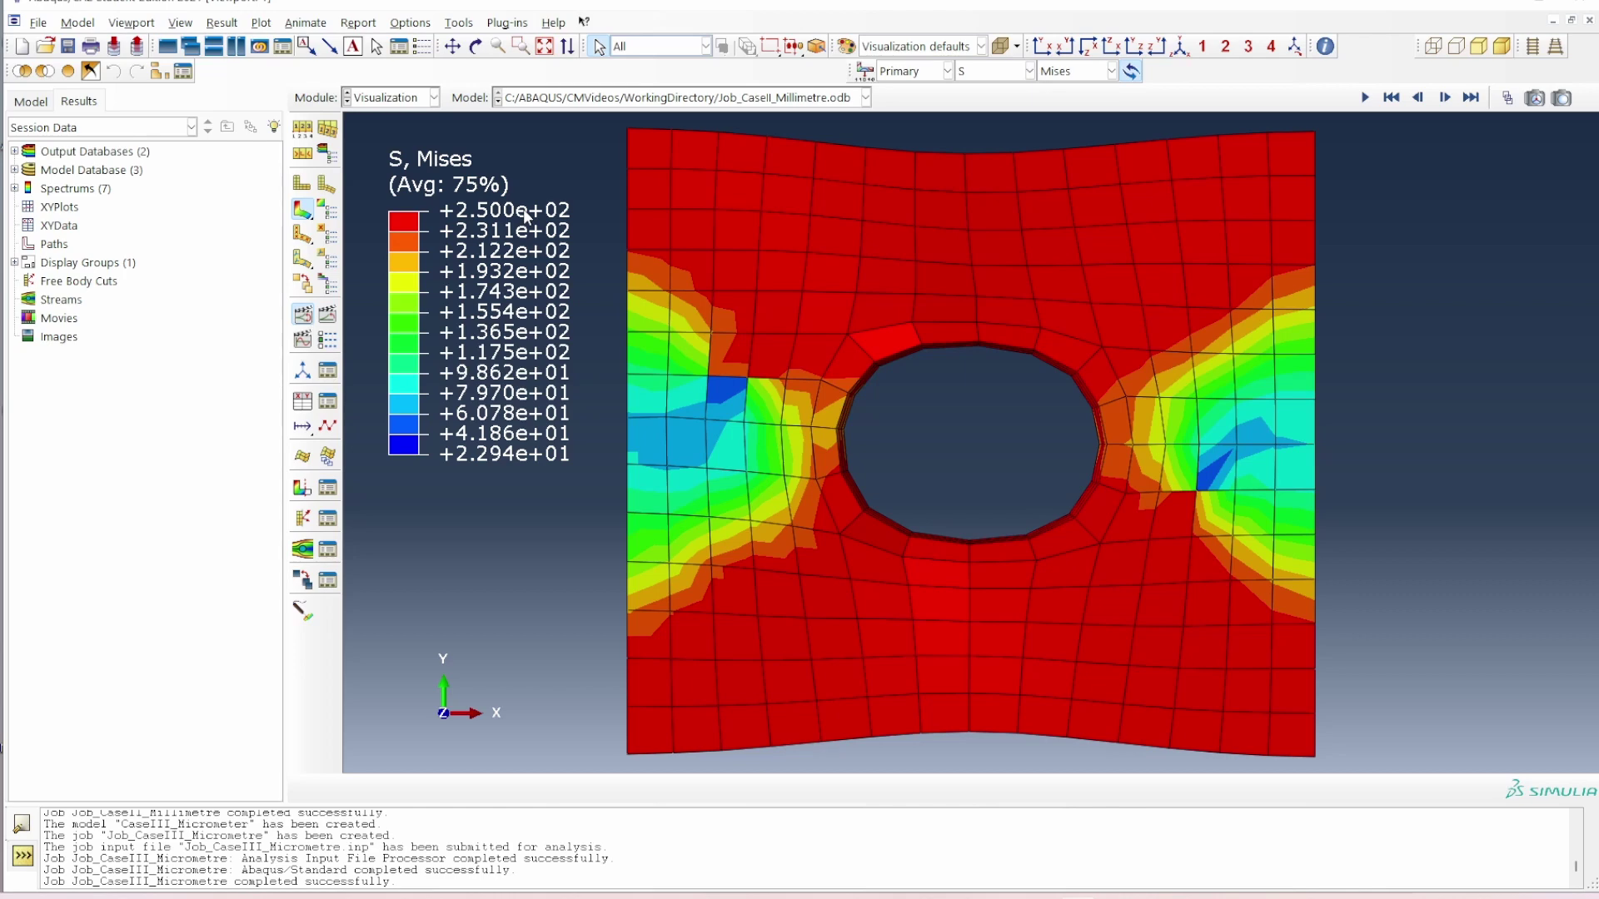
Open the results of Job_CaseIII_Micrometre and examine the deformed von Mises contours in the front XY view
{"action": "left_click", "coordinate": [30, 101]}
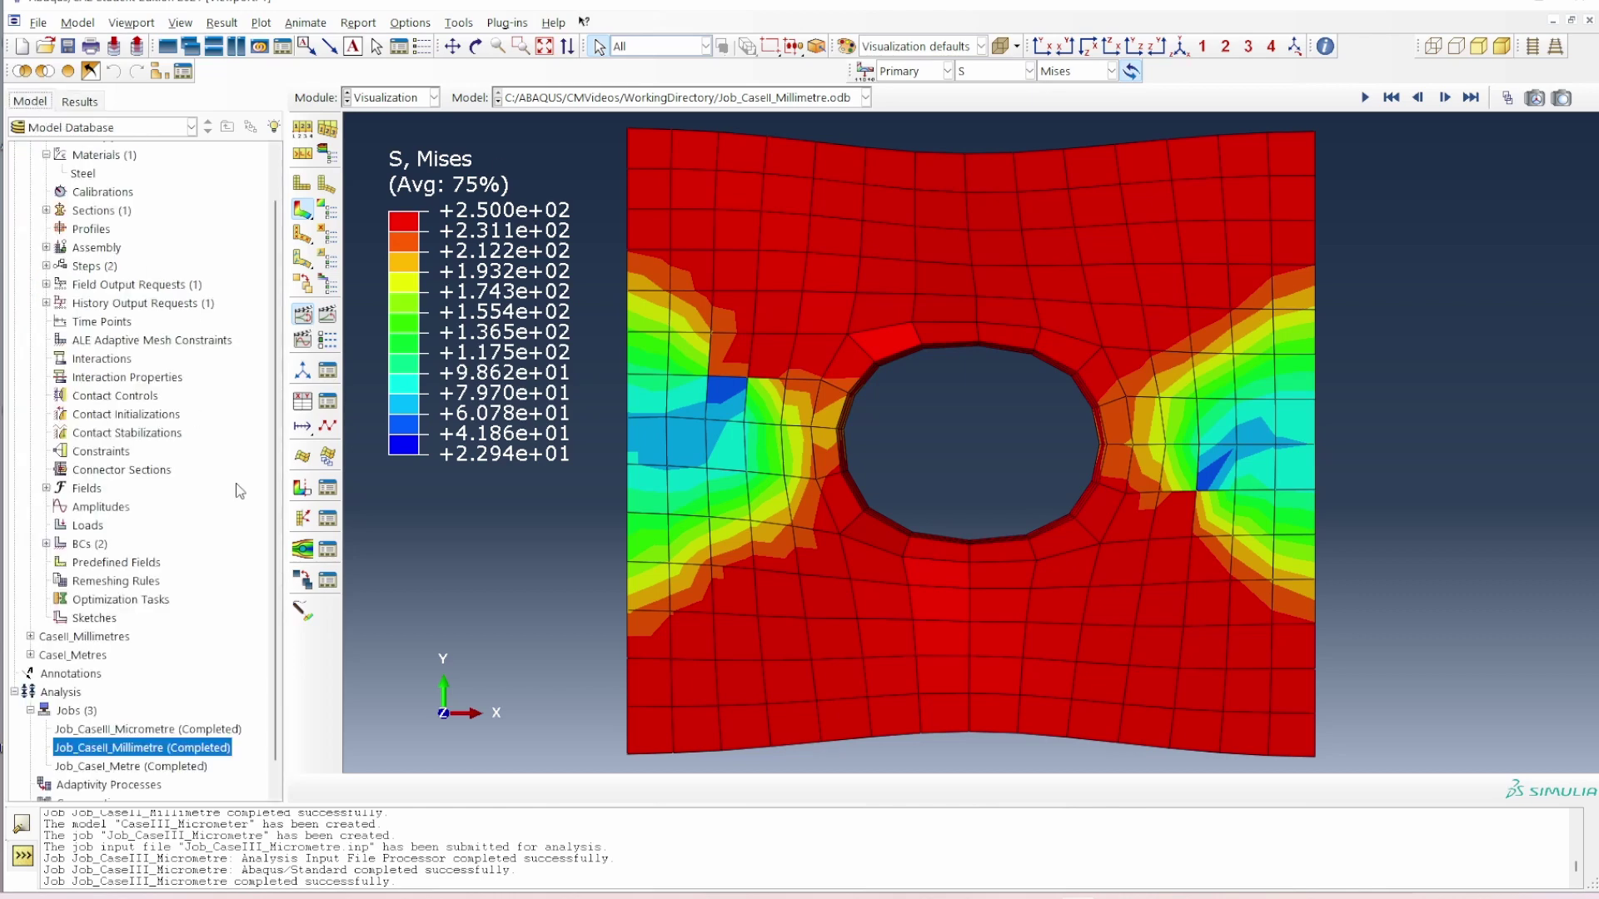
{"action": "right_click", "coordinate": [173, 736]}
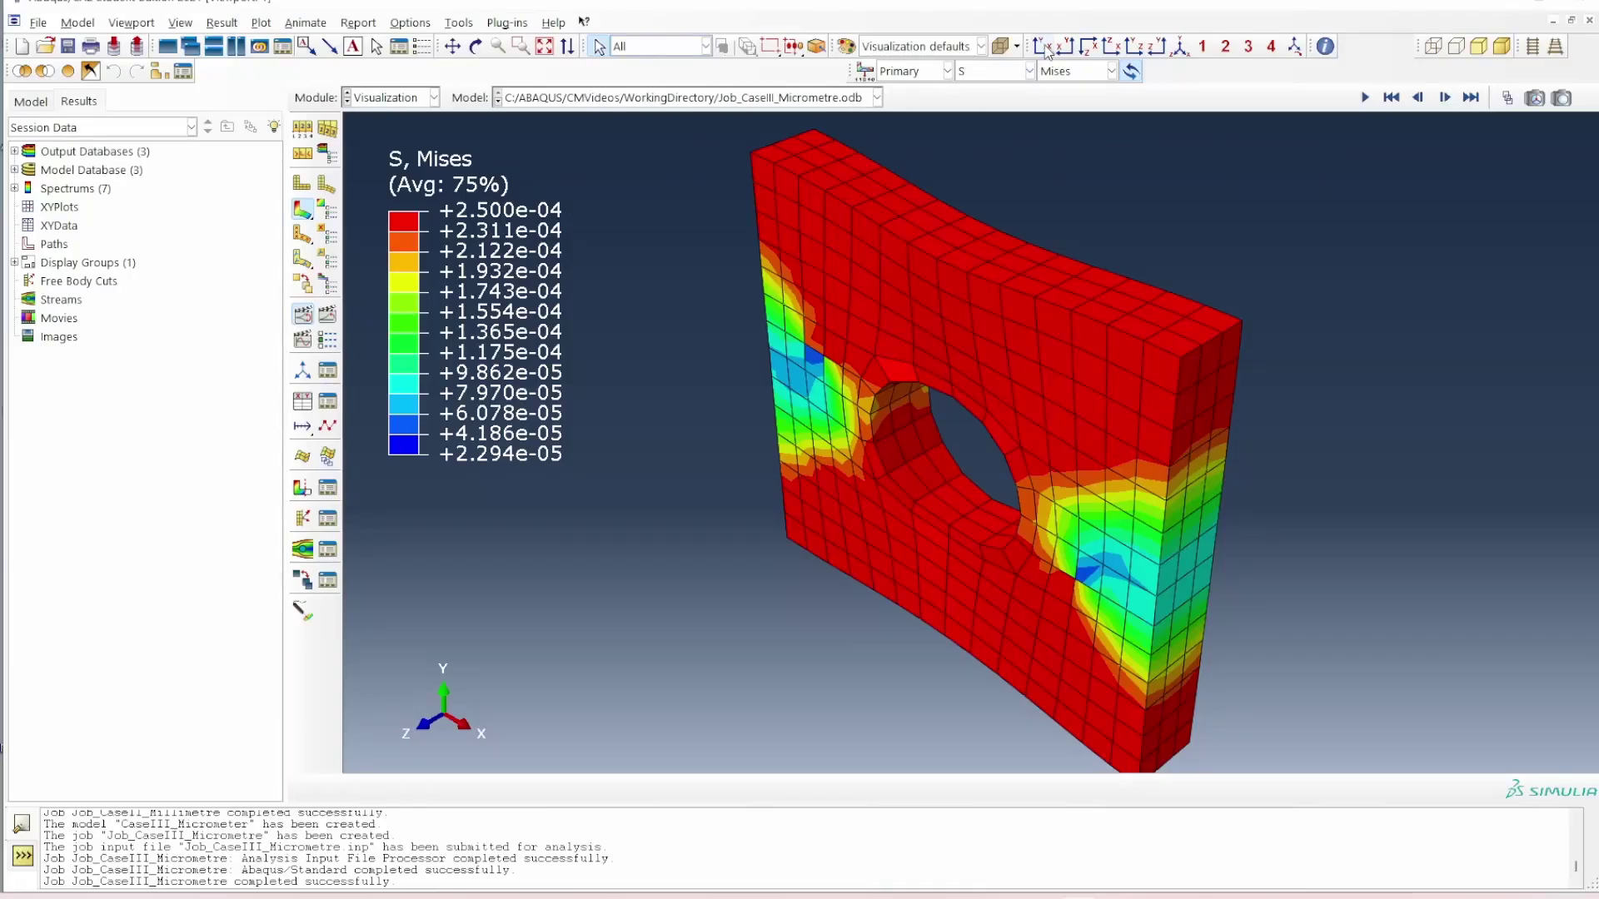
{"action": "left_click", "coordinate": [1042, 47]}
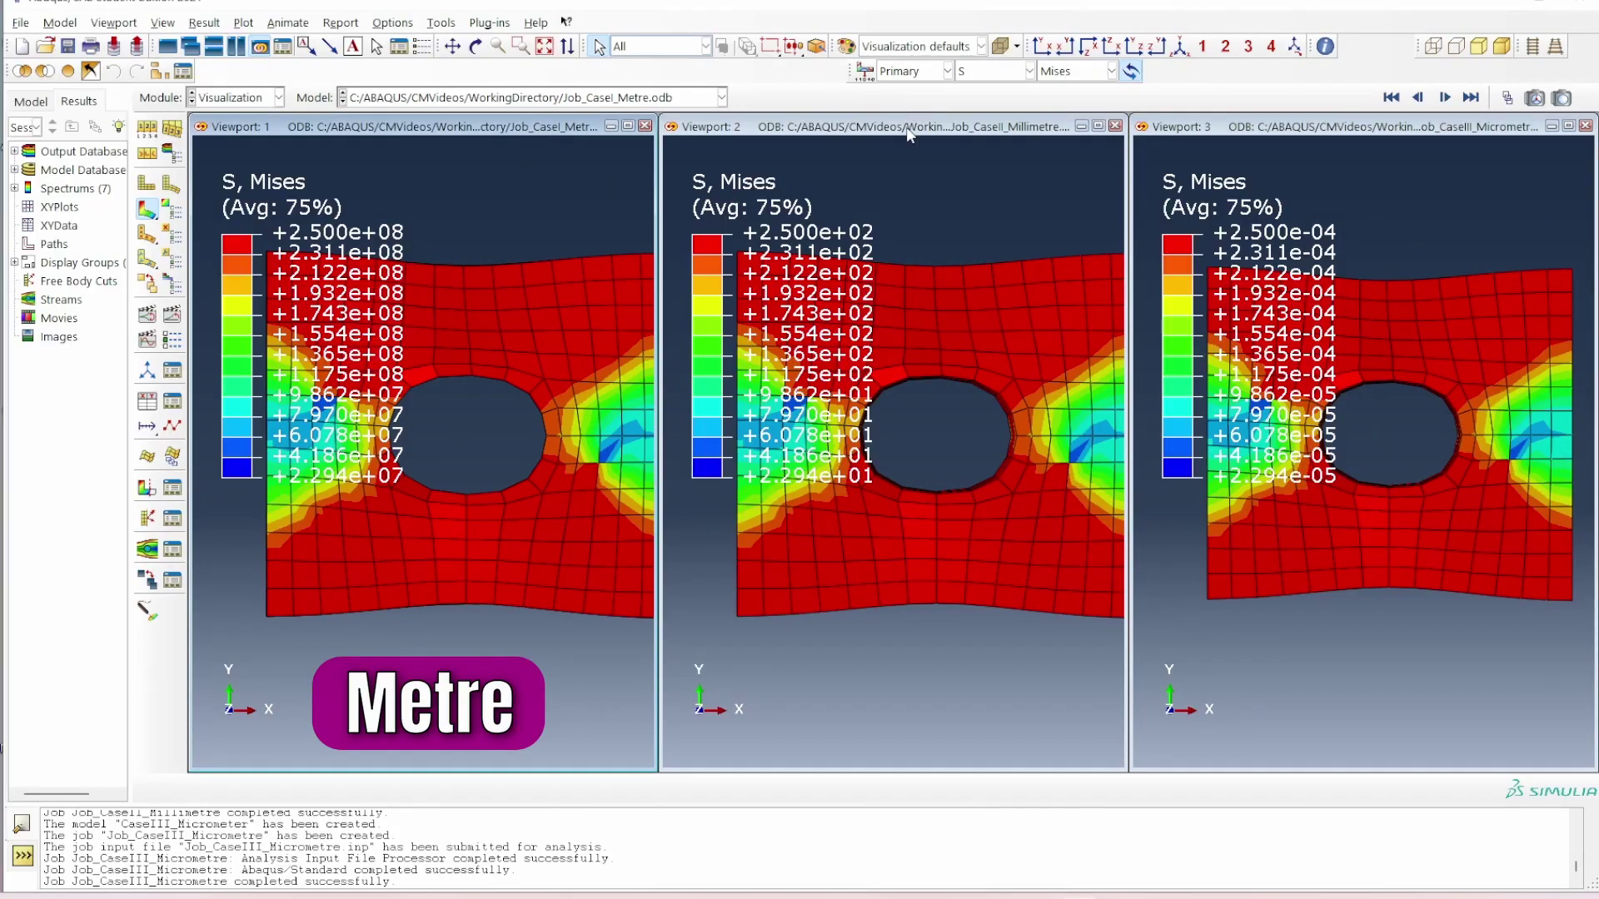
Compare the three jobs' von Mises contours in tiled viewports, shifting the plates below the legends and animating them by scale factor
{"action": "left_click", "coordinate": [906, 126]}
{"action": "left_click", "coordinate": [1189, 133]}
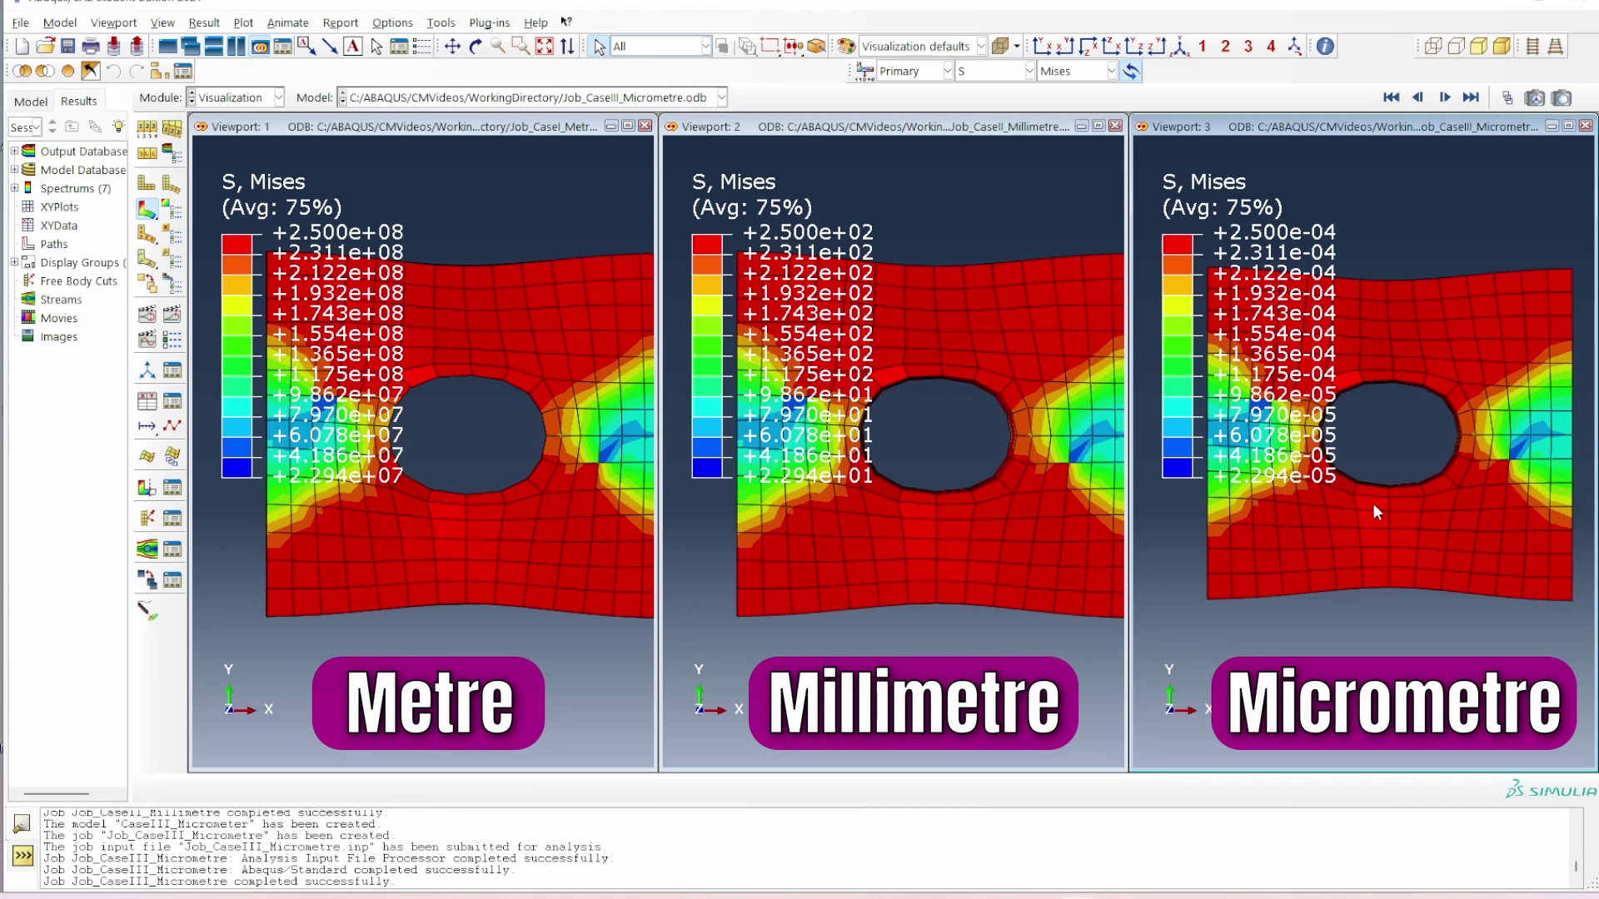
{"action": "left_click", "coordinate": [453, 46]}
{"action": "left_click_drag", "start_coordinate": [560, 443], "coordinate": [561, 563]}
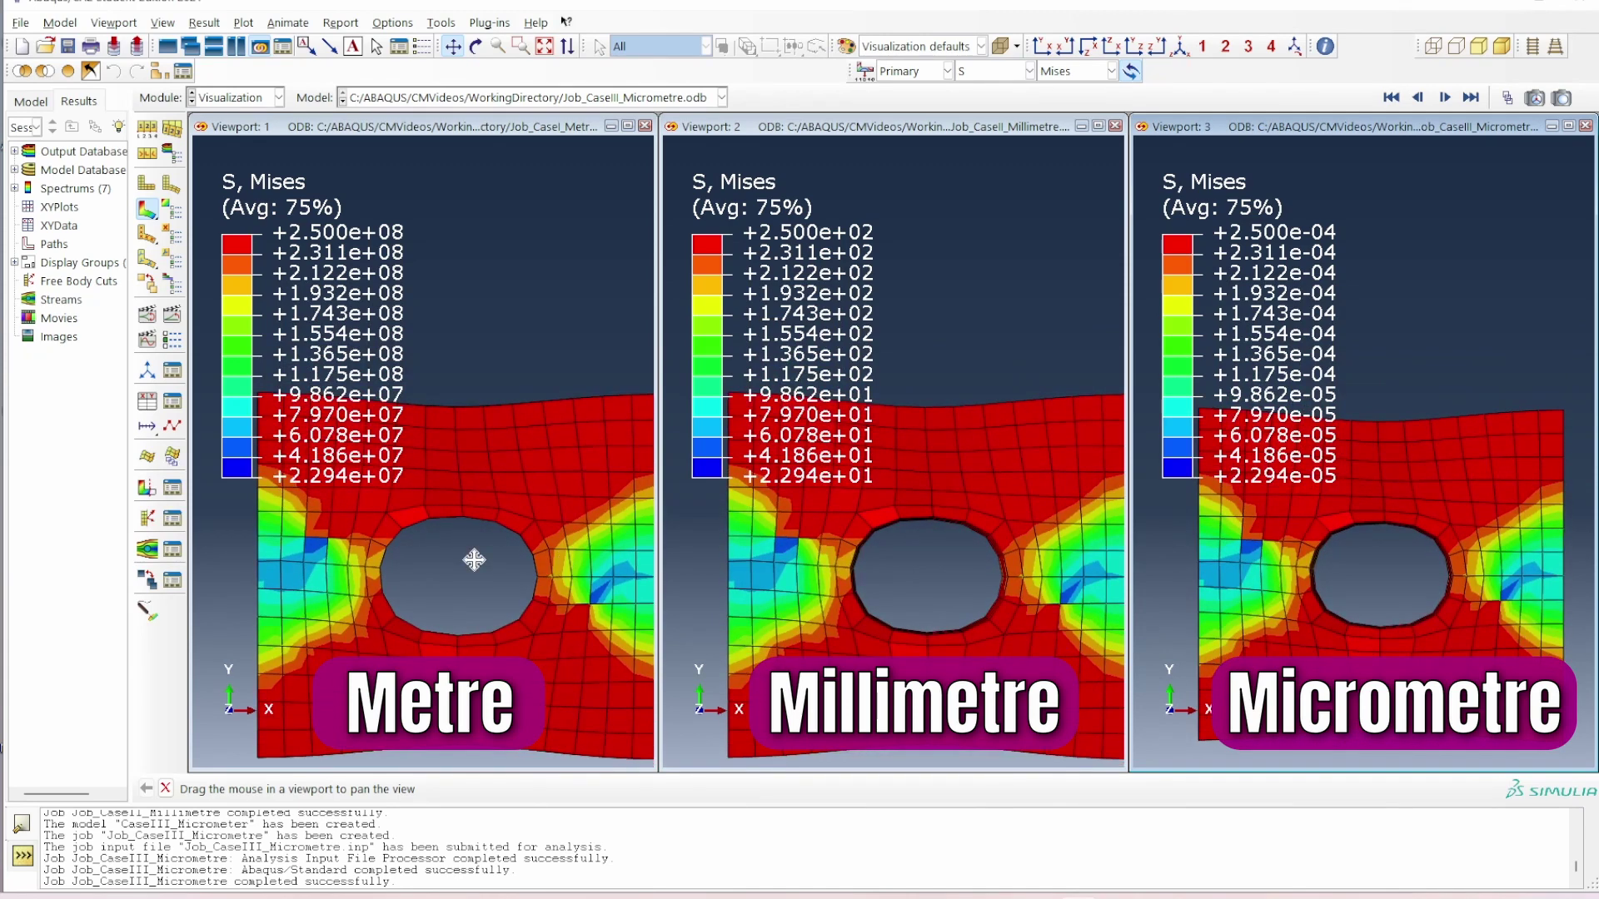
{"action": "left_click_drag", "start_coordinate": [467, 535], "coordinate": [491, 578]}
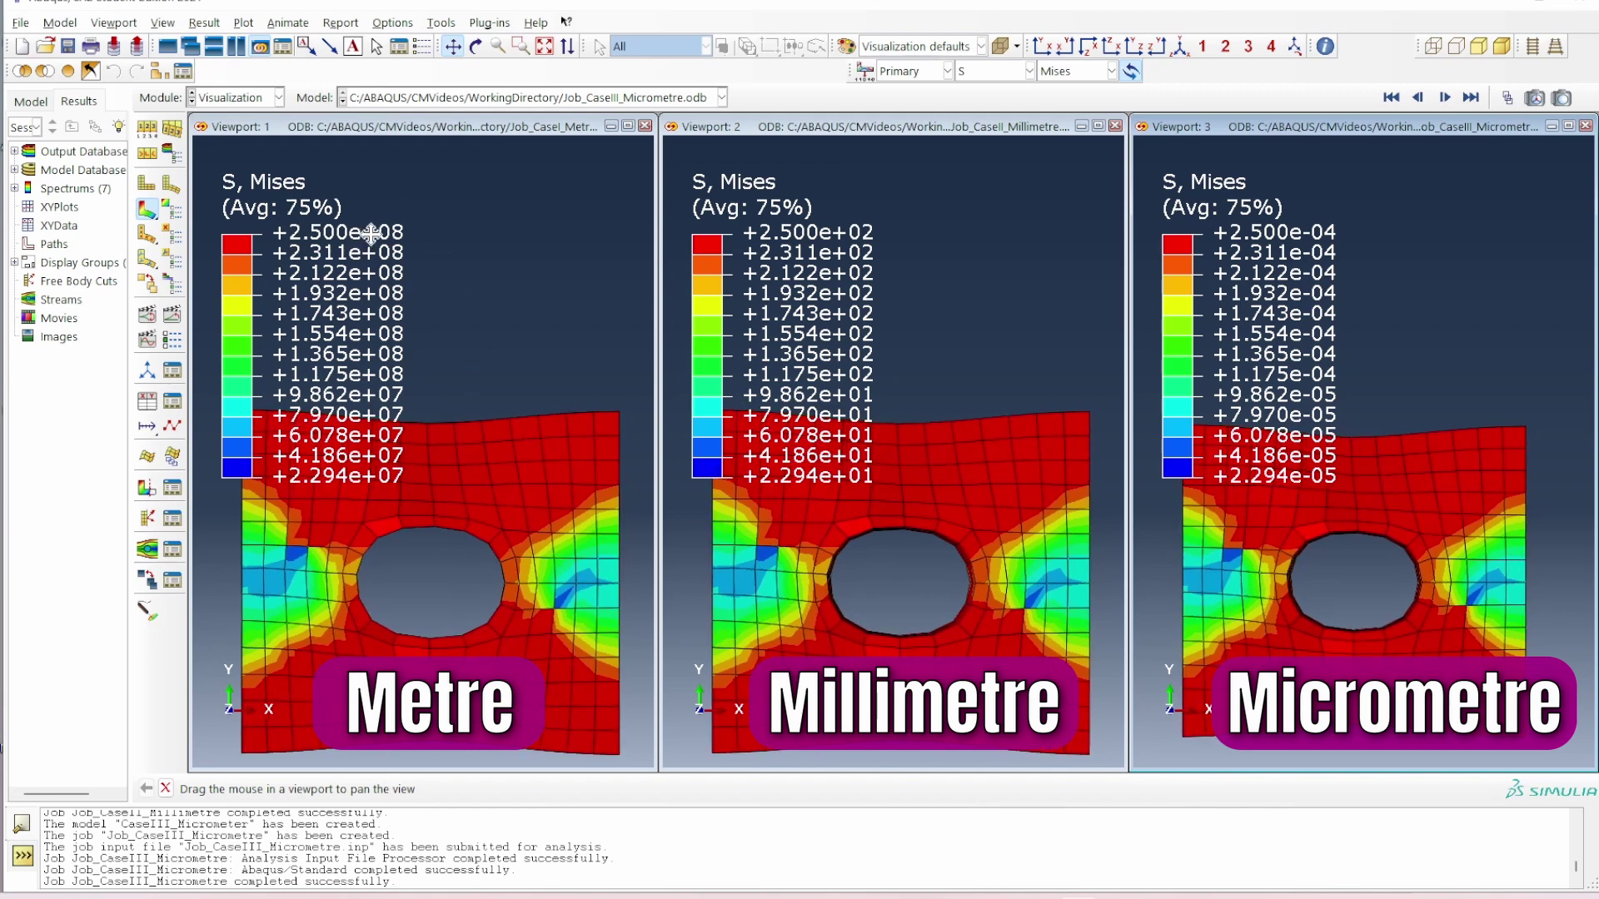
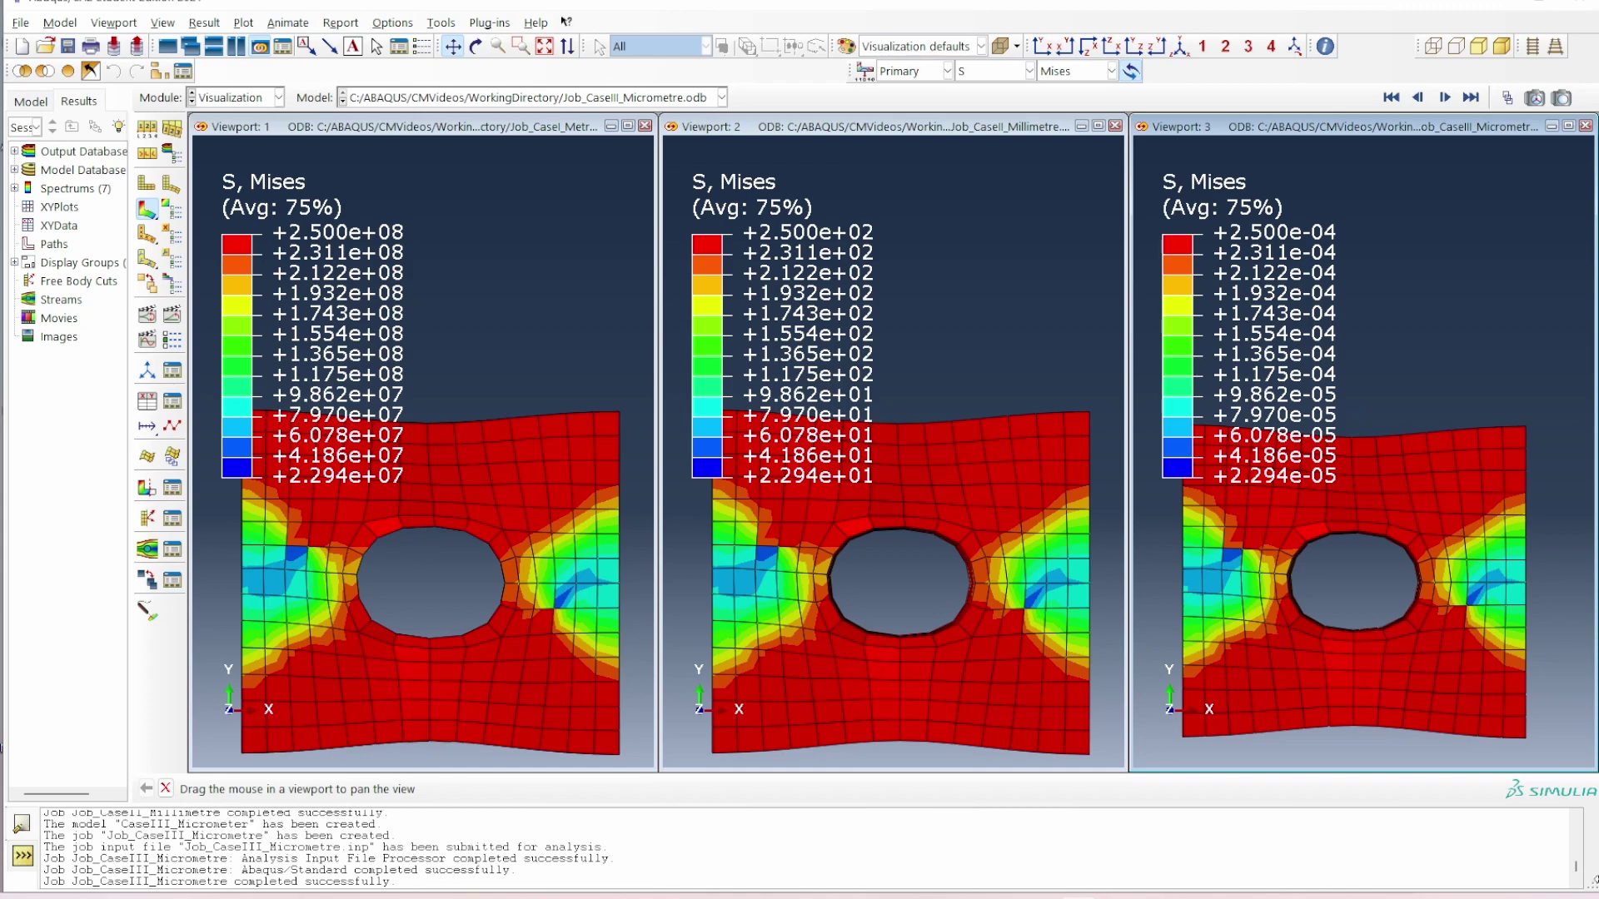
{"action": "left_click", "coordinate": [146, 314]}
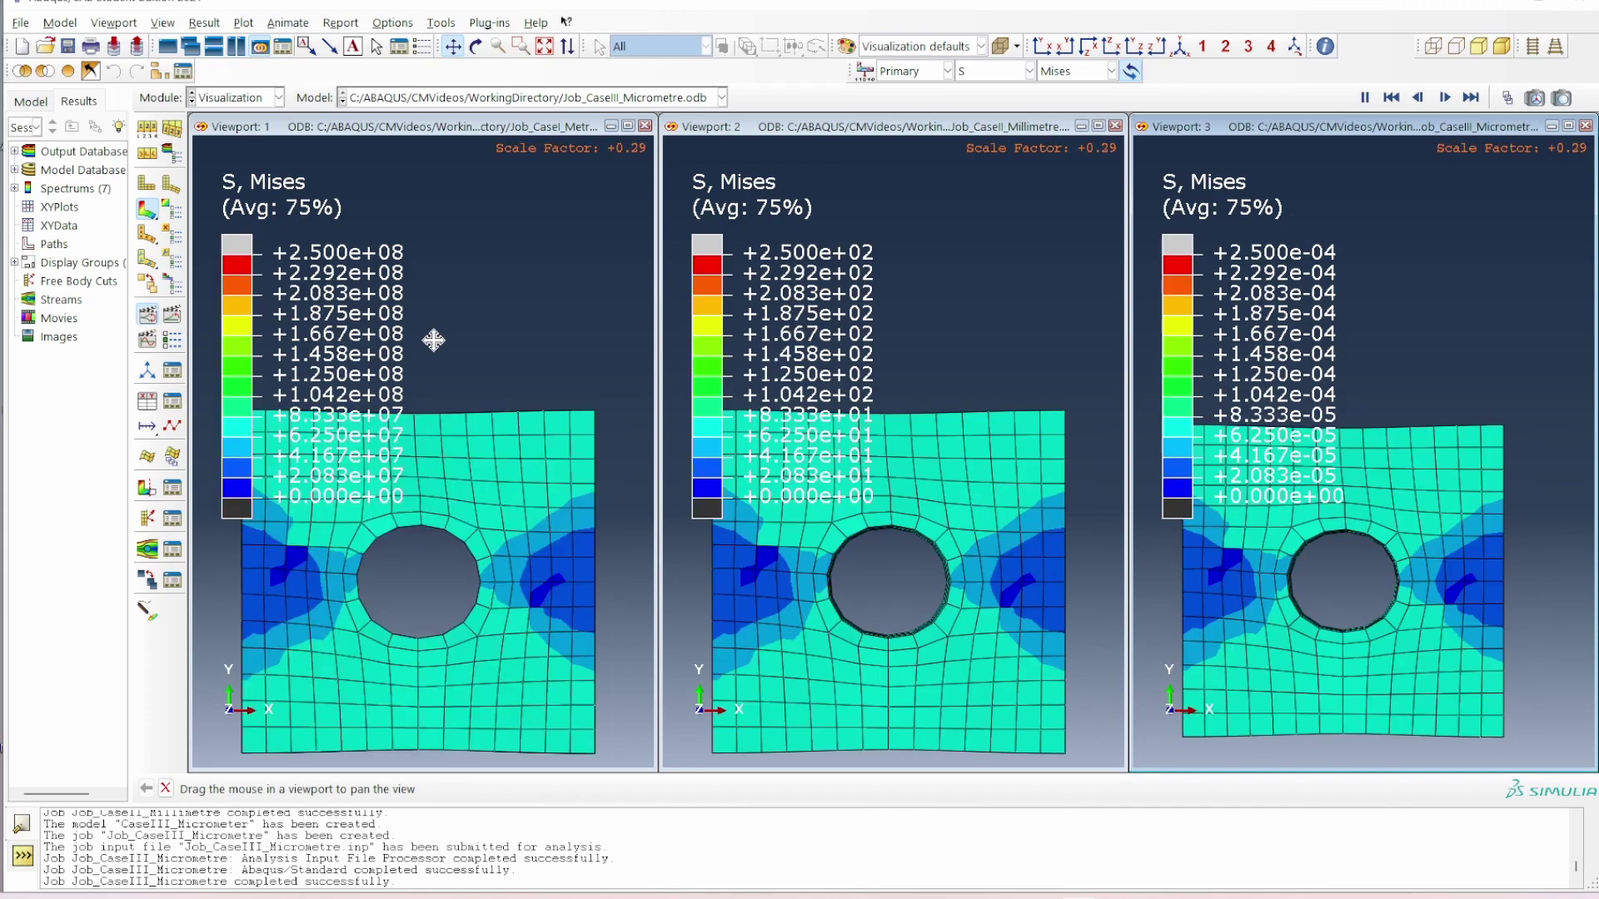